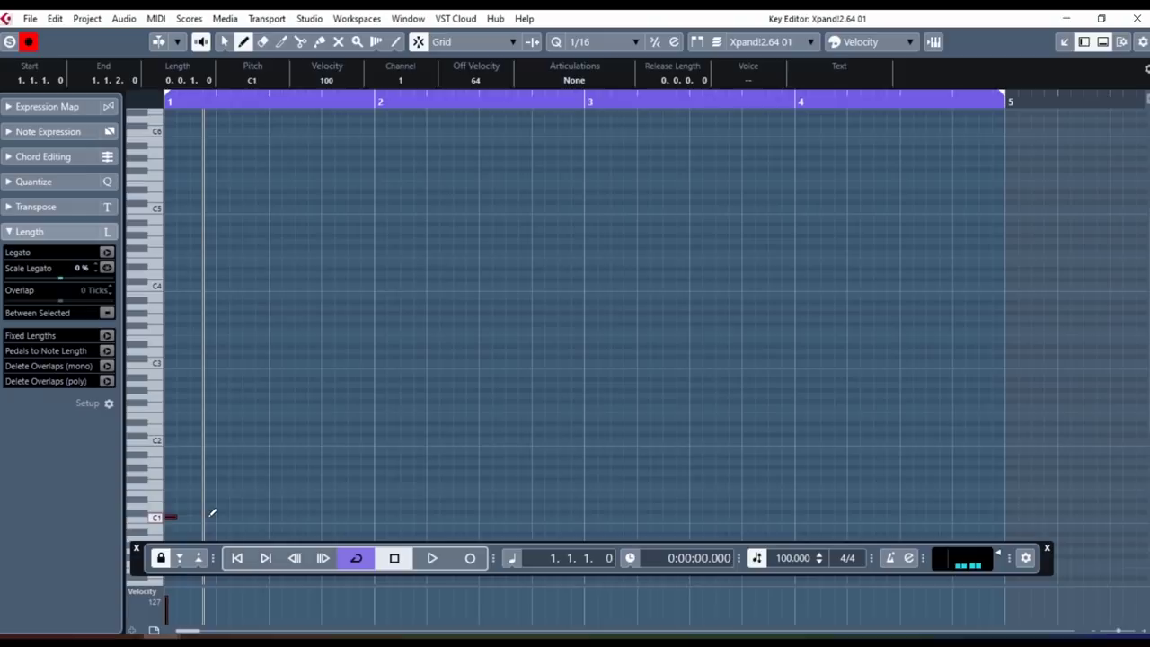
Try the 1/8 Triplet and 1/16 Triplet quantize grids, ending back on 1/16
{"action": "key", "text": "space"}
{"action": "key", "text": "space"}
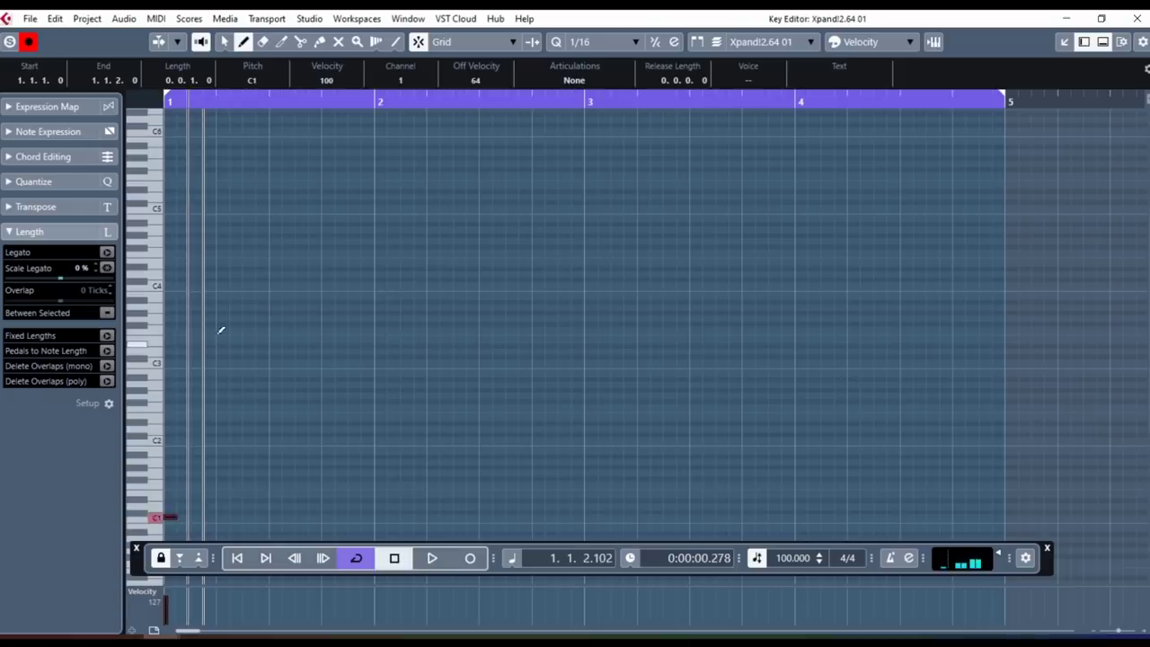
{"action": "left_click", "coordinate": [607, 41]}
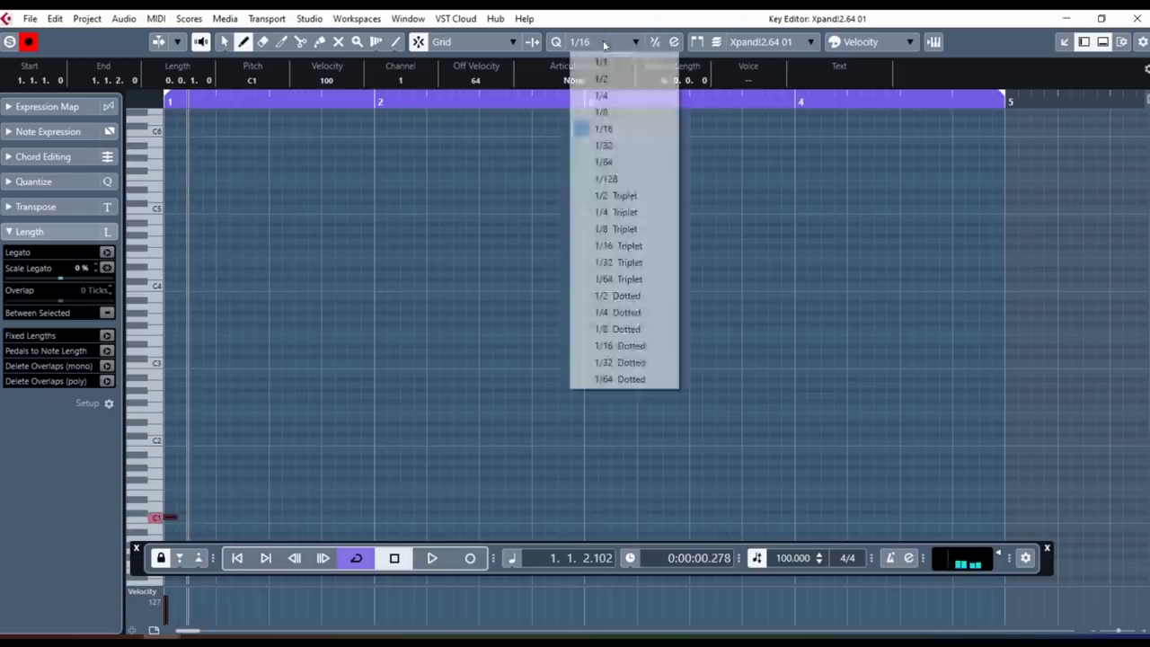
{"action": "left_click", "coordinate": [604, 231]}
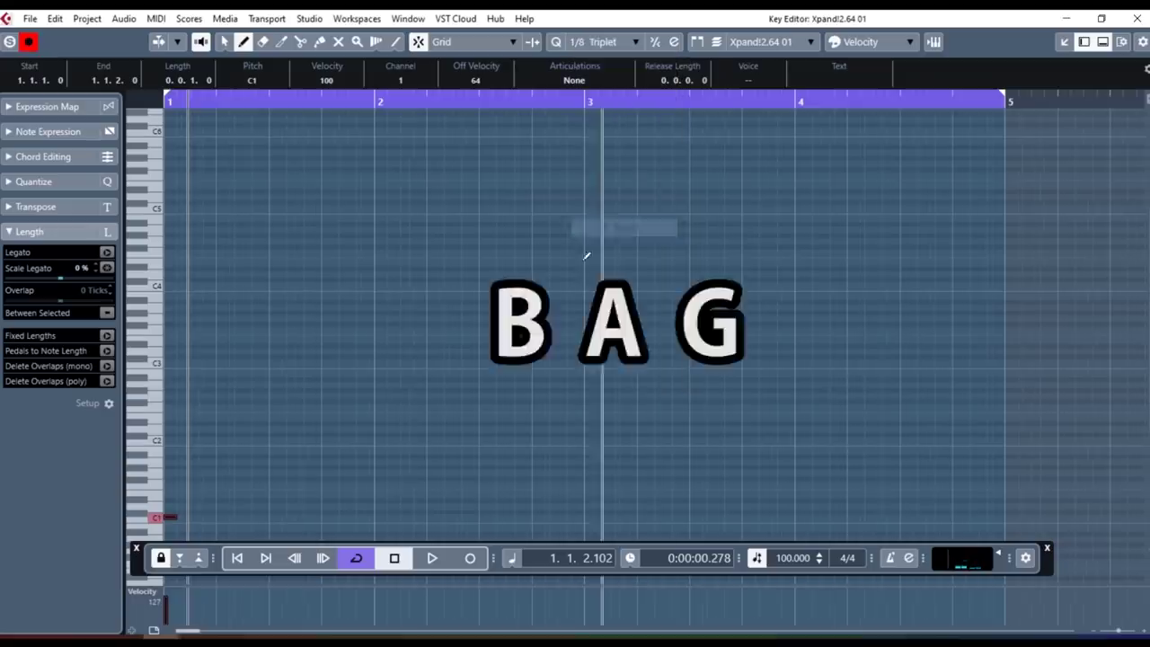
{"action": "left_click", "coordinate": [599, 43]}
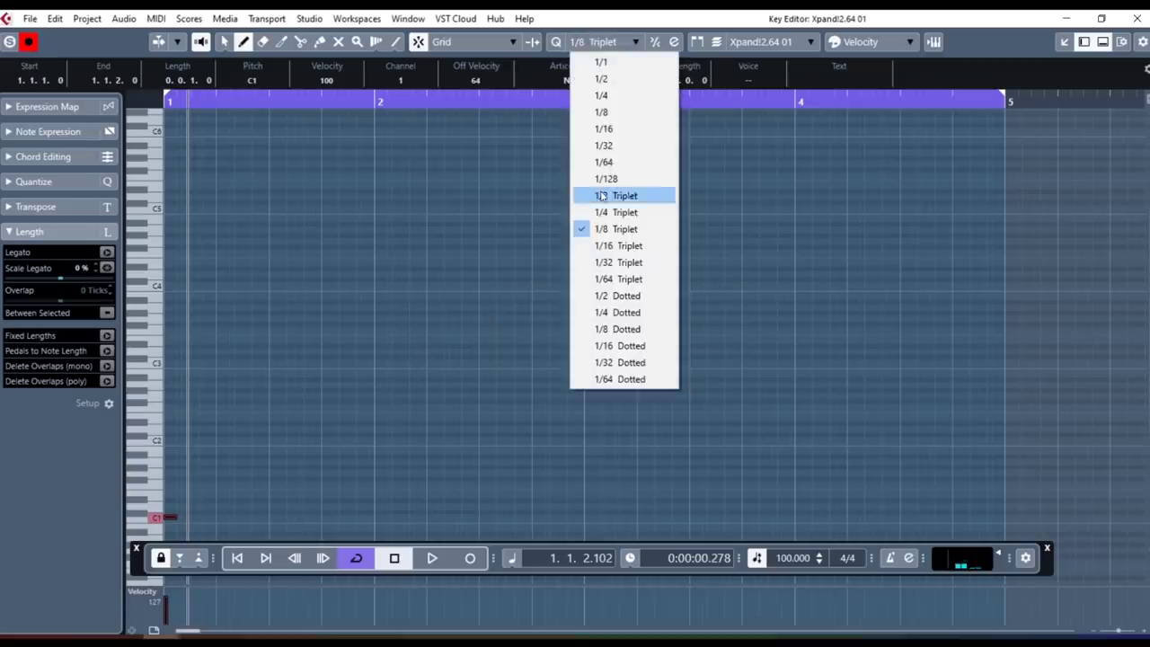
{"action": "left_click", "coordinate": [613, 246]}
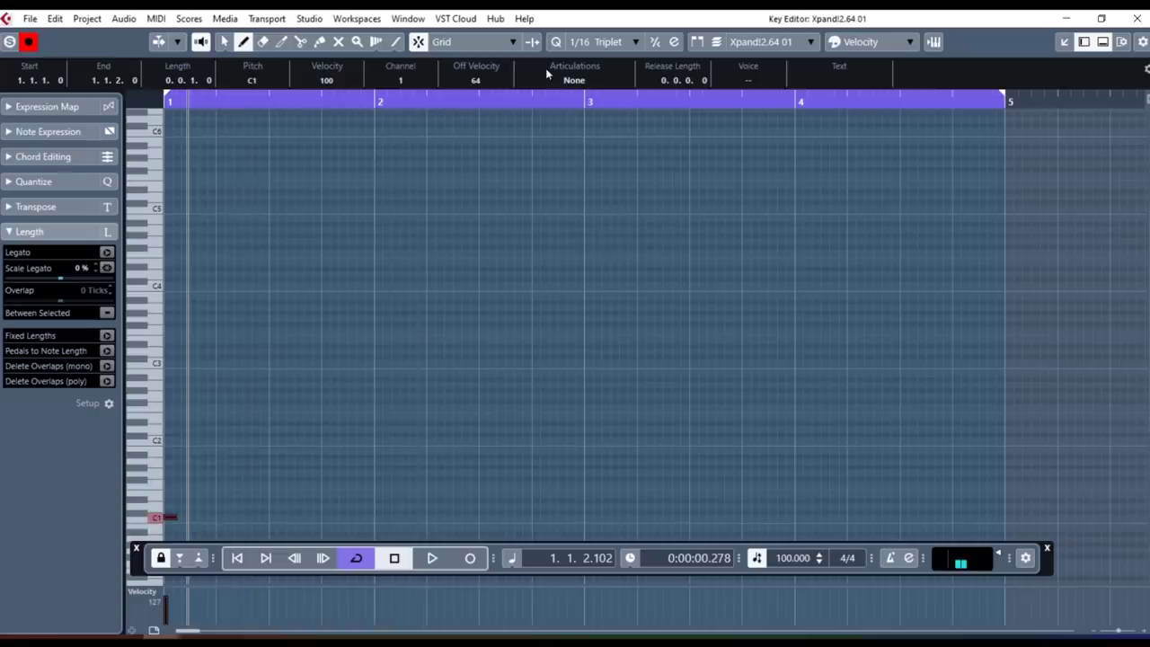
{"action": "left_click", "coordinate": [599, 42]}
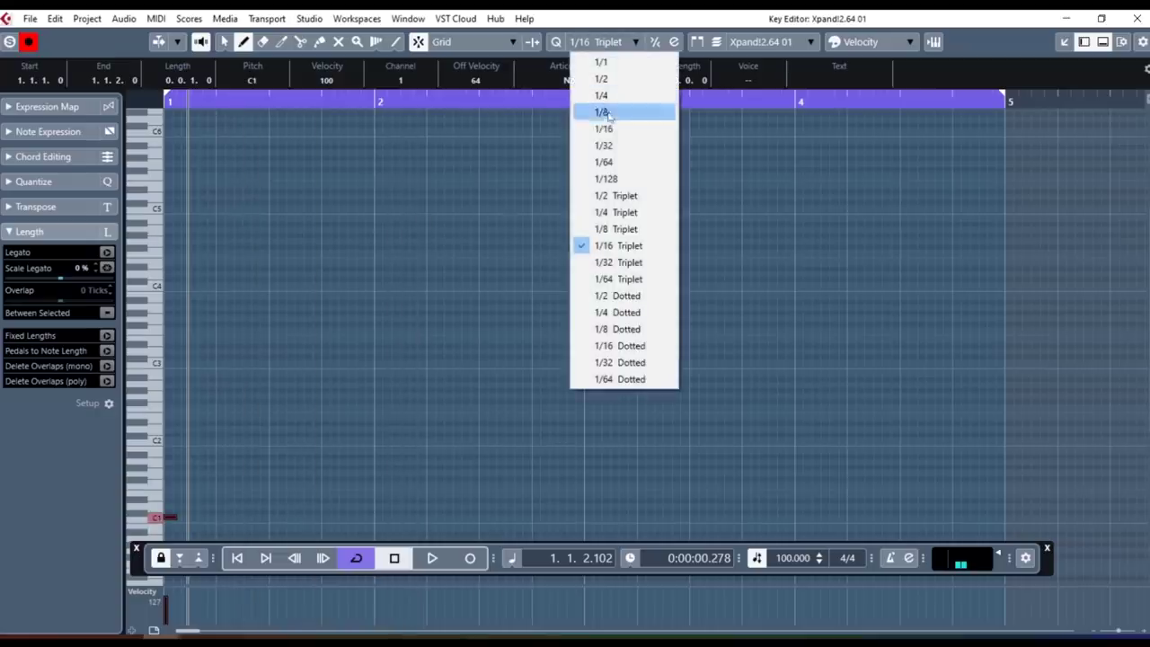
{"action": "left_click", "coordinate": [611, 128]}
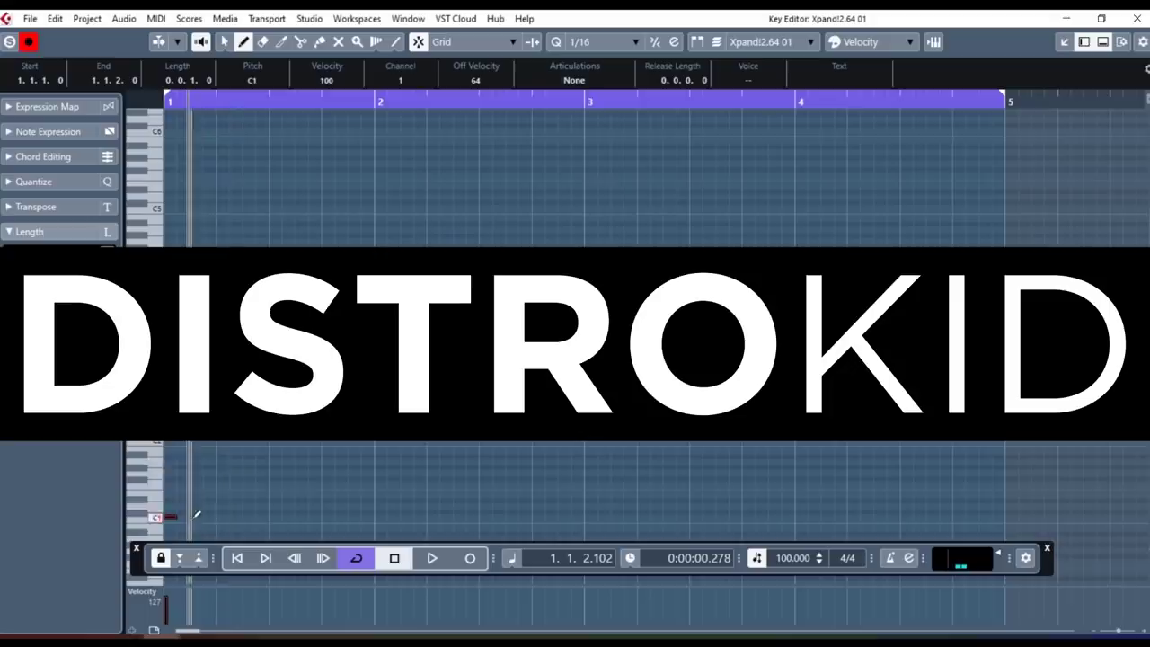
Add C1 notes on the second half of beat 1 in bar 1 and play back the pattern
{"action": "left_click_drag", "start_coordinate": [190, 517], "coordinate": [225, 511]}
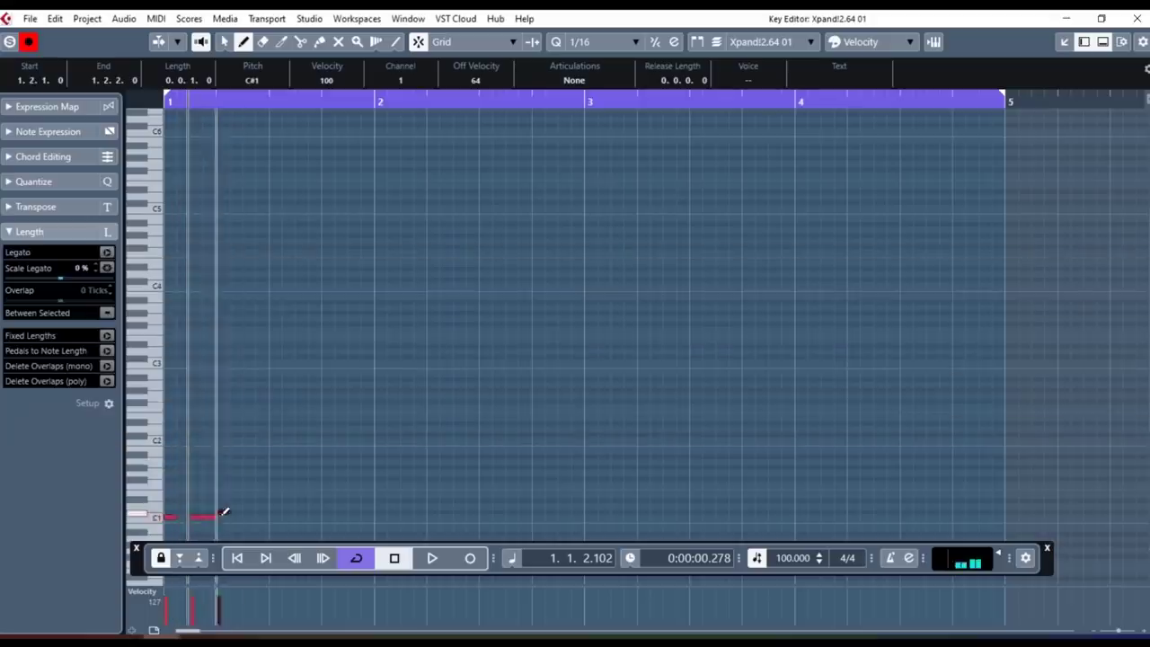
{"action": "key", "text": "space"}
{"action": "key", "text": "space"}
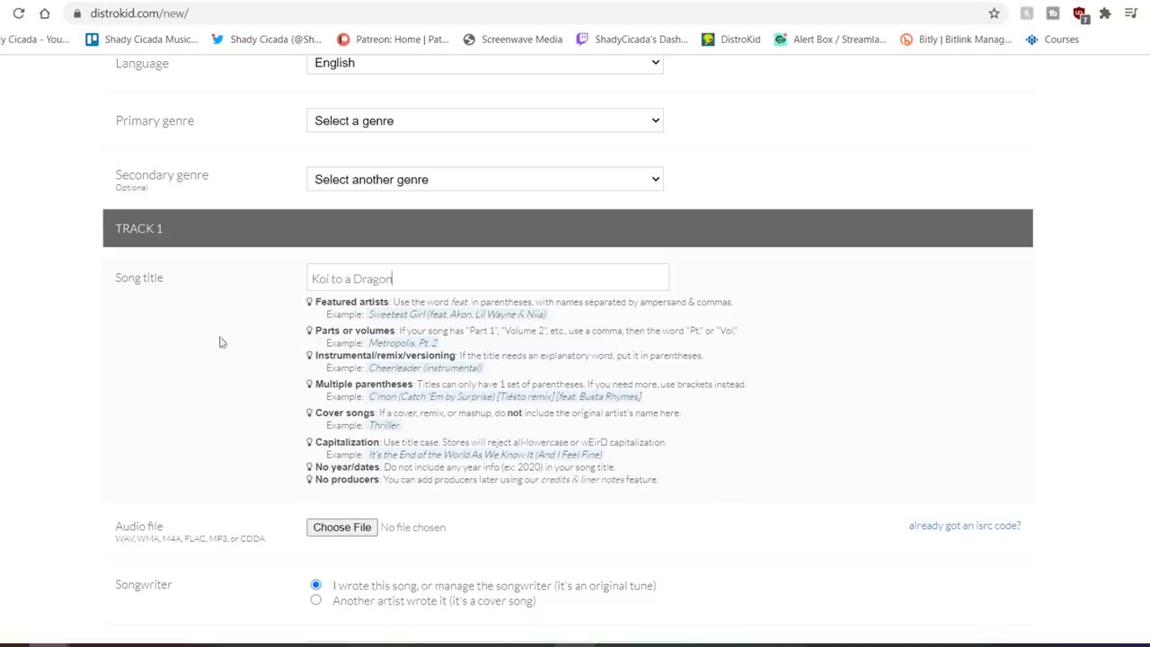
Switch to the DistroKid pages in the browser and review the song upload form and the subscription plans
{"action": "scroll", "coordinate": [207, 414], "scroll_direction": "down", "scroll_amount": 3}
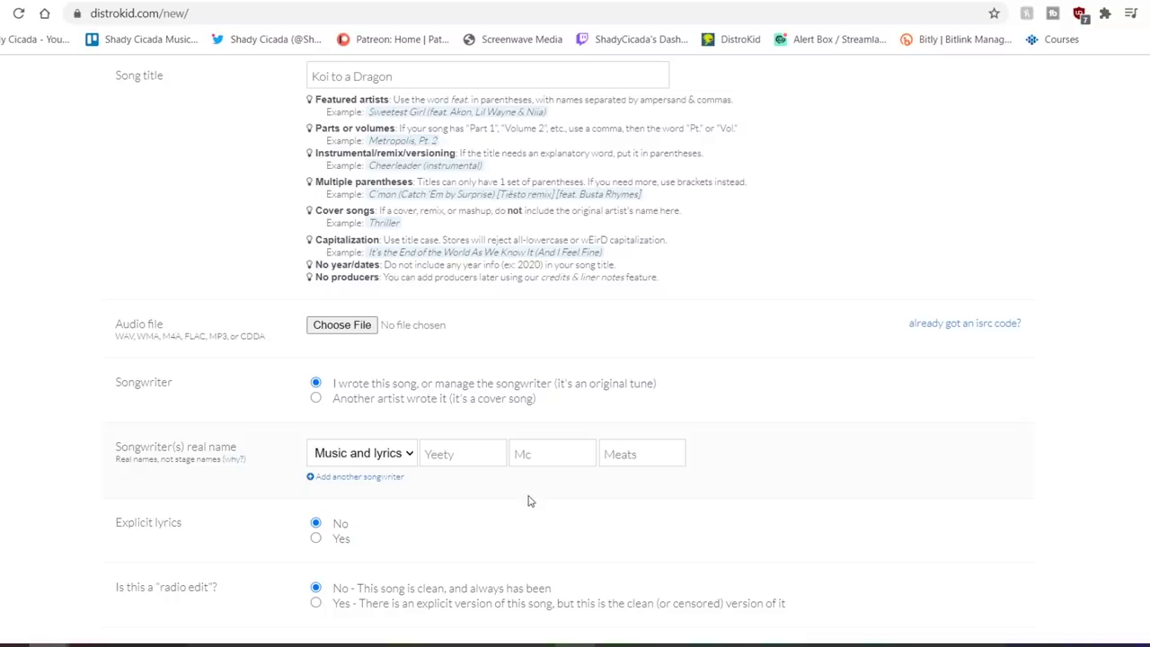
{"action": "scroll", "coordinate": [528, 503], "scroll_direction": "down", "scroll_amount": 5}
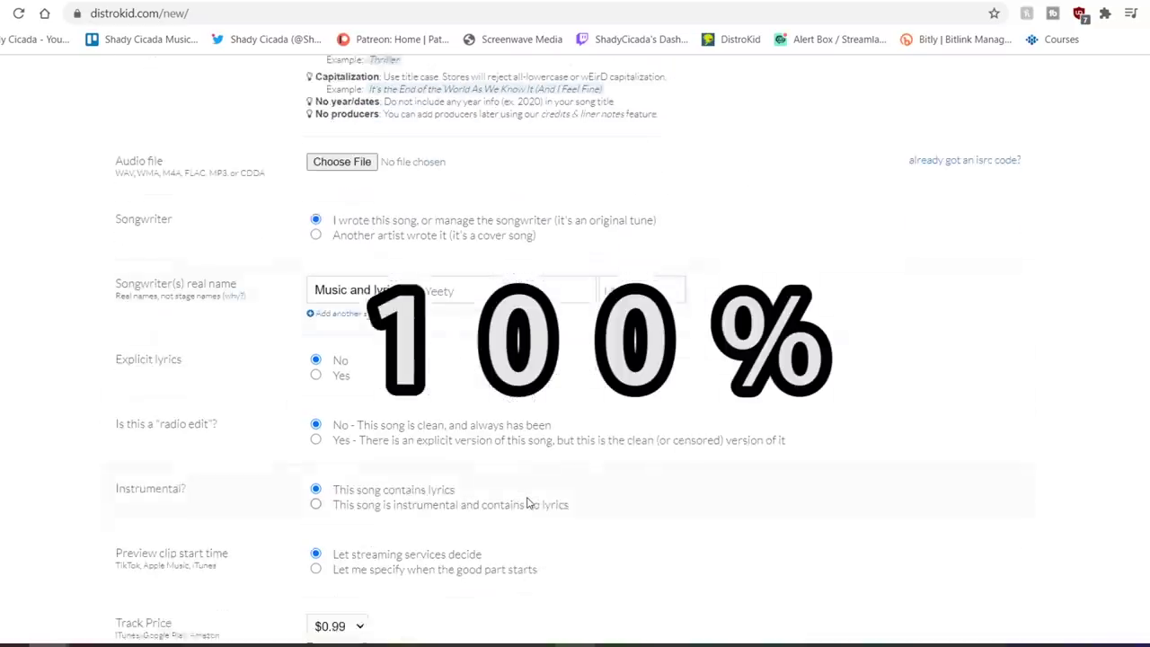
{"action": "scroll", "coordinate": [528, 503], "scroll_direction": "down", "scroll_amount": 6}
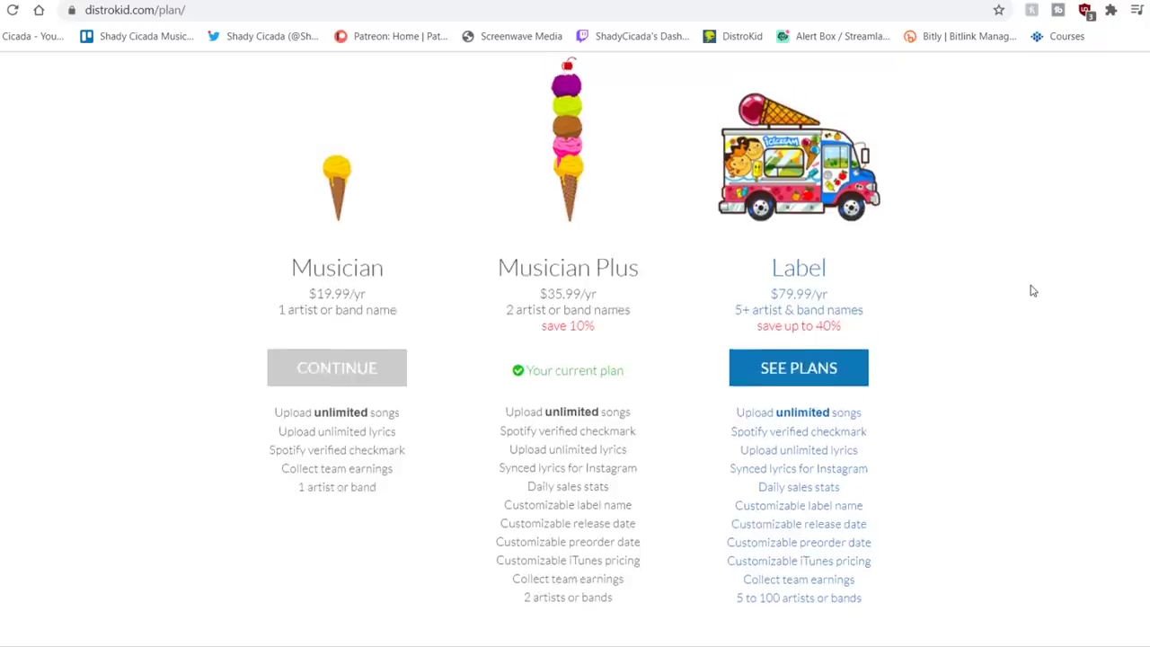
{"action": "scroll", "coordinate": [1034, 291], "scroll_direction": "up", "scroll_amount": 1}
{"action": "scroll", "coordinate": [1034, 290], "scroll_direction": "down", "scroll_amount": 1}
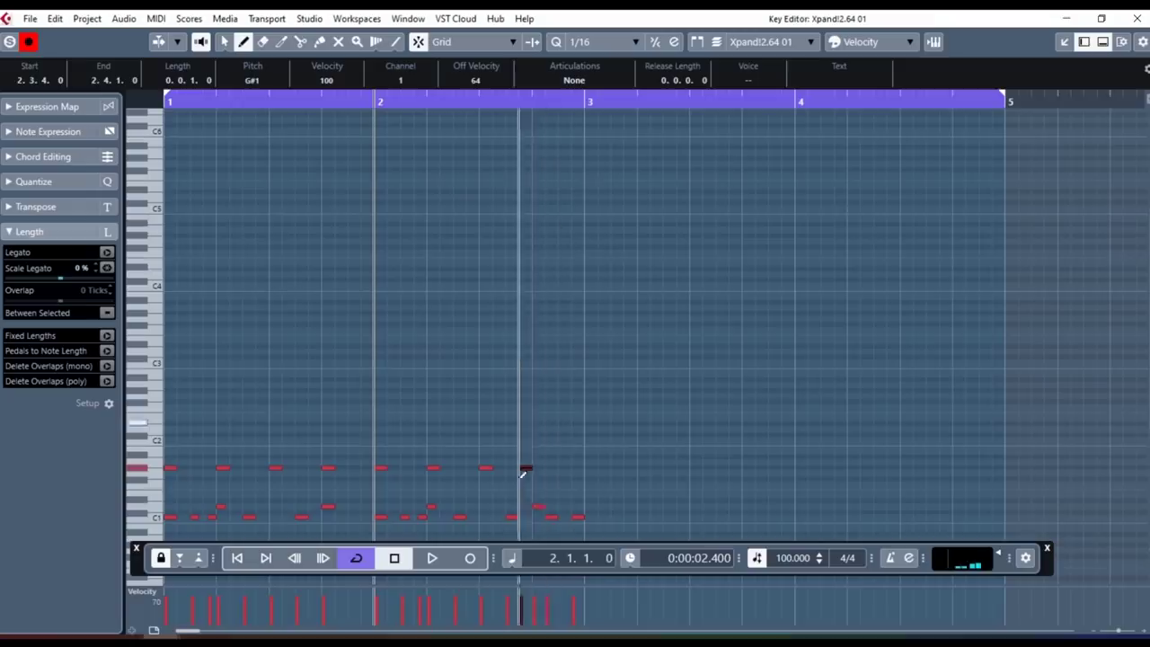
Return to Cubase, copy the whole two-bar drum pattern, paste it at bar 3 and play it back
{"action": "left_click", "coordinate": [579, 102]}
{"action": "key", "text": "ctrl+a"}
{"action": "key", "text": "ctrl+c"}
{"action": "key", "text": "ctrl+v"}
{"action": "key", "text": "space"}
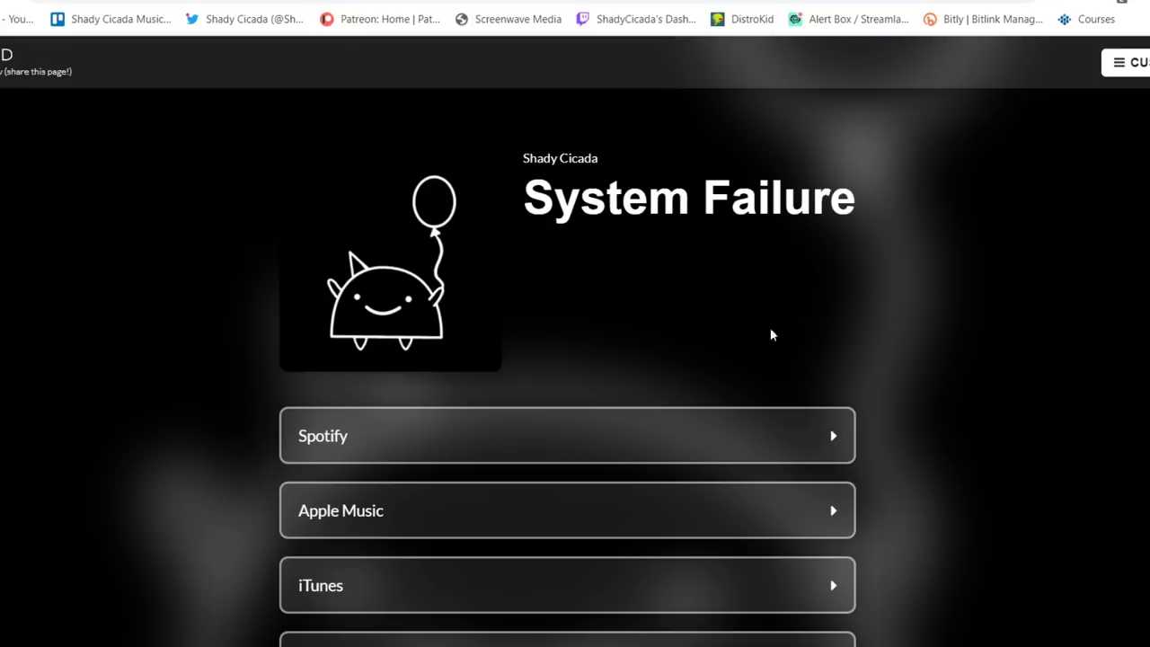
Switch to the System Failure HyperFollow page, browse its store links and open the Spotify listing
{"action": "scroll", "coordinate": [961, 350], "scroll_direction": "down", "scroll_amount": 4}
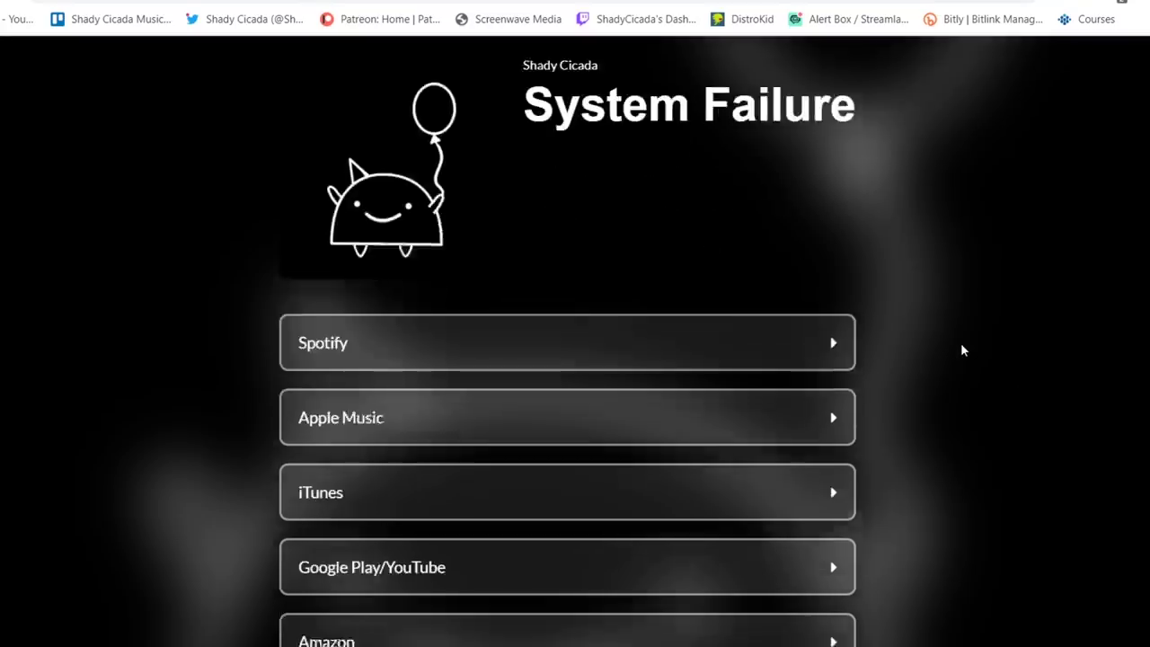
{"action": "scroll", "coordinate": [961, 350], "scroll_direction": "down", "scroll_amount": 3}
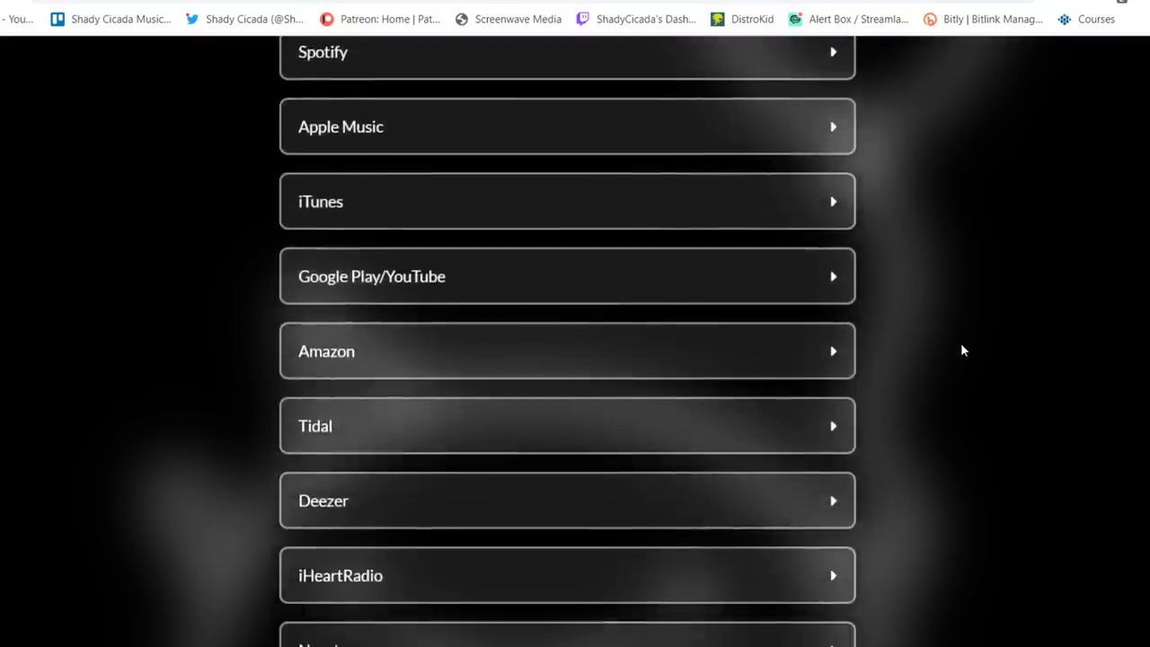
{"action": "scroll", "coordinate": [962, 350], "scroll_direction": "up", "scroll_amount": 4}
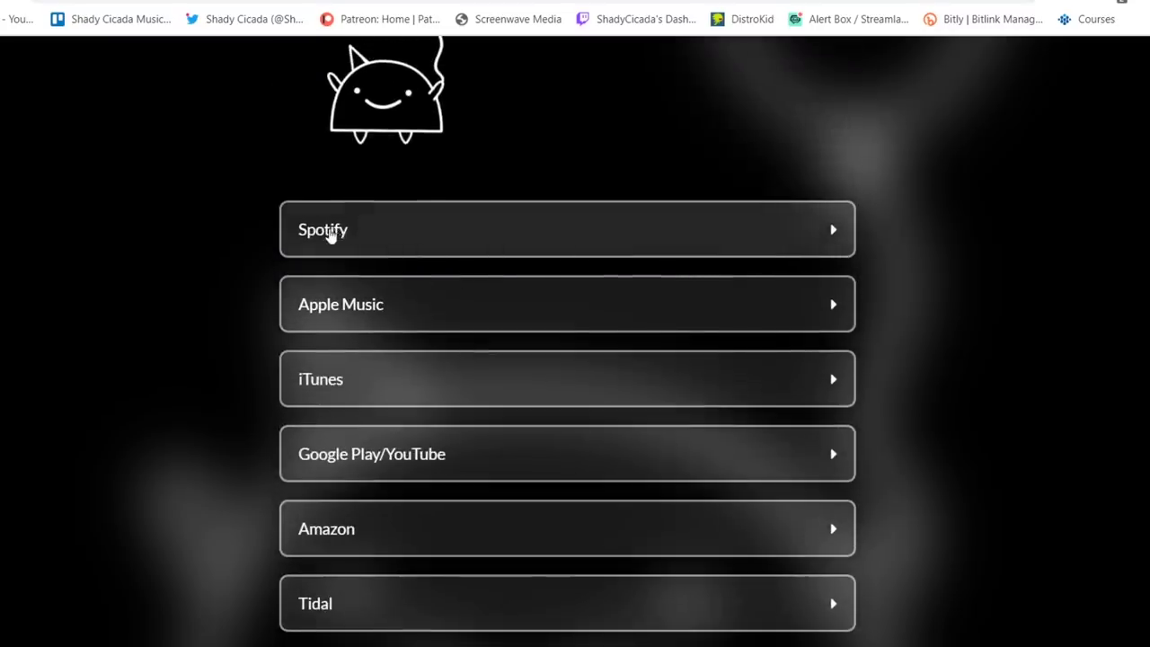
{"action": "left_click", "coordinate": [295, 310]}
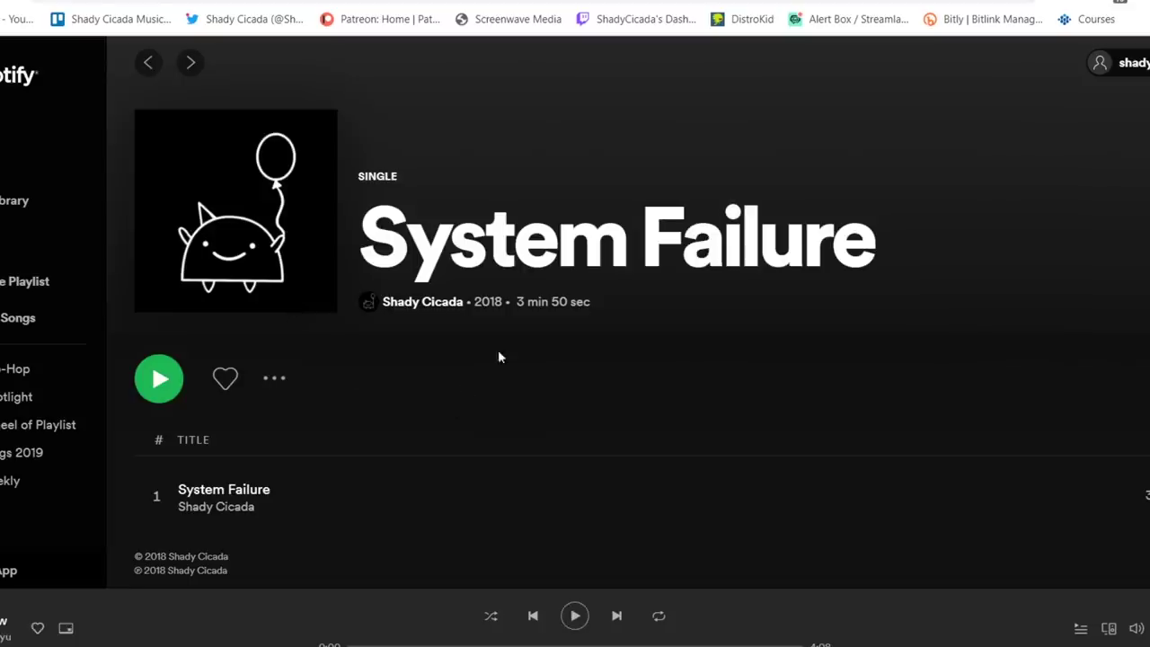
{"action": "scroll", "coordinate": [496, 410], "scroll_direction": "down", "scroll_amount": 1}
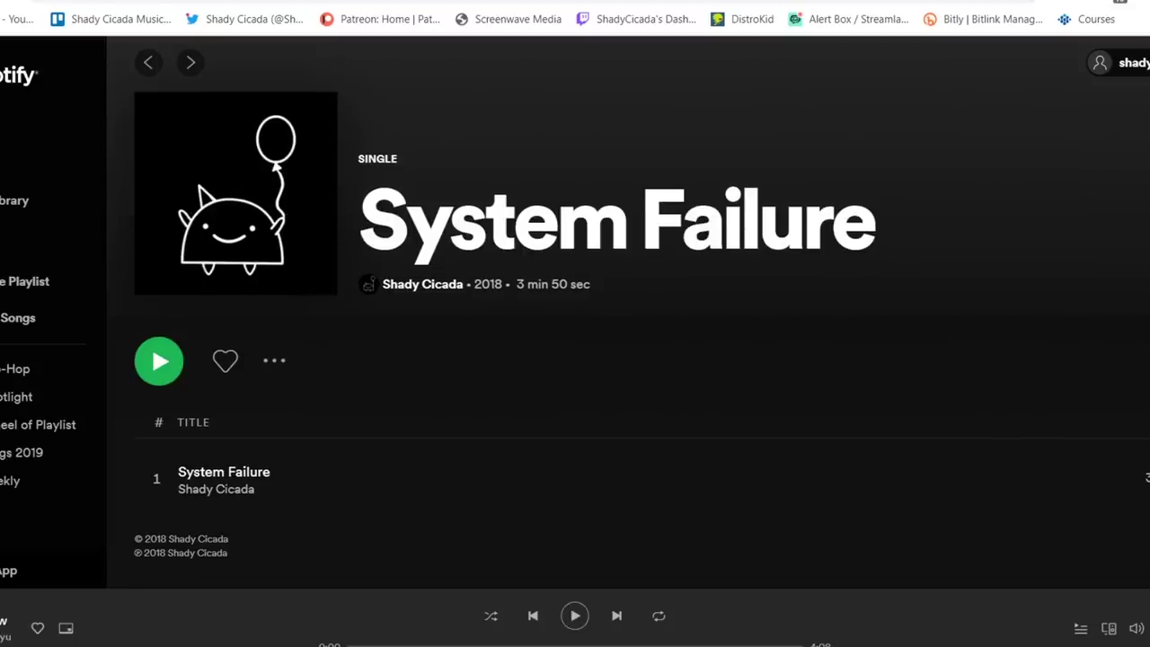
Go back to the System Failure store links, open the iTunes link, and play the drum pattern in Cubase
{"action": "key", "text": "alt+Left"}
{"action": "scroll", "coordinate": [327, 440], "scroll_direction": "down", "scroll_amount": 3}
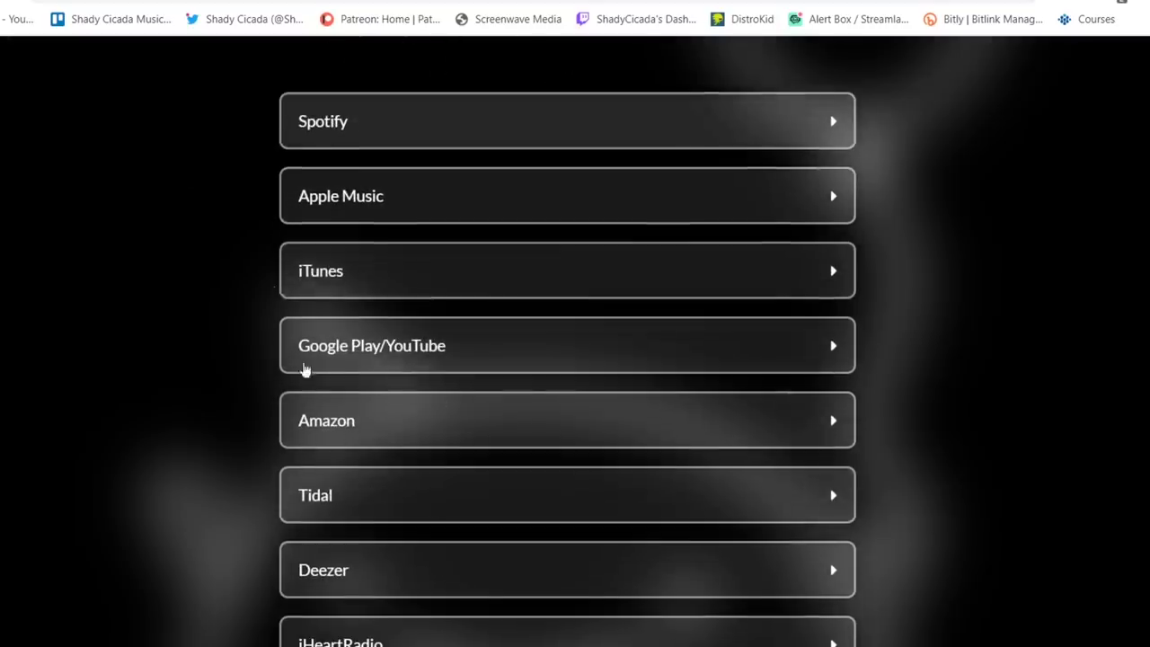
{"action": "left_click", "coordinate": [315, 276]}
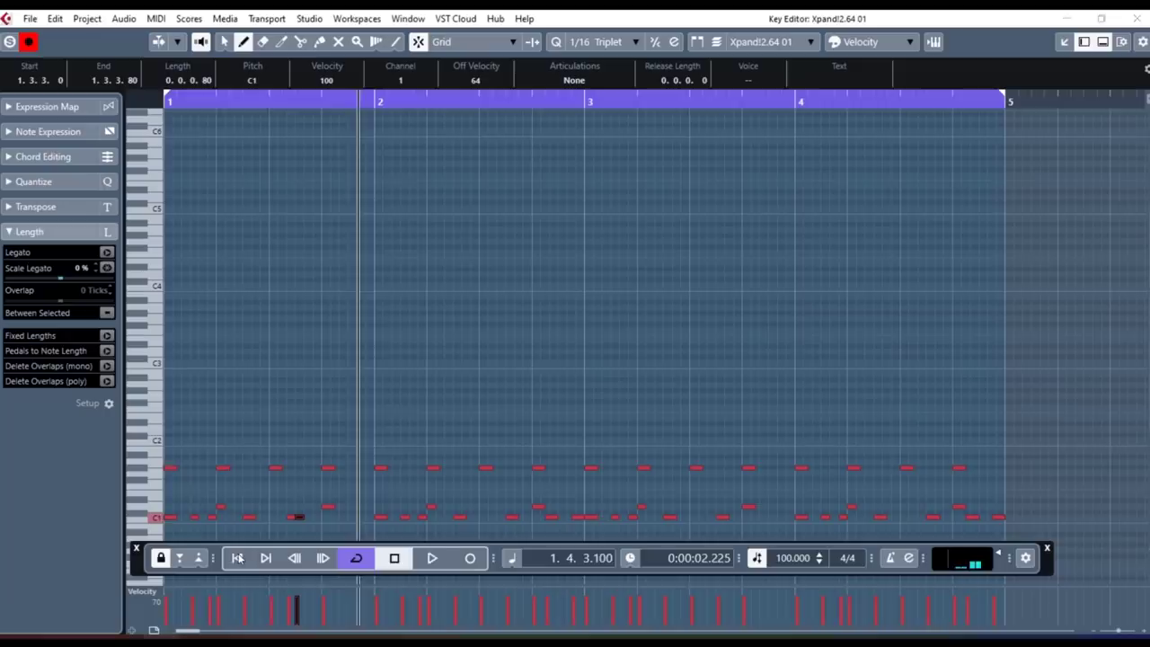
{"action": "key", "text": "space"}
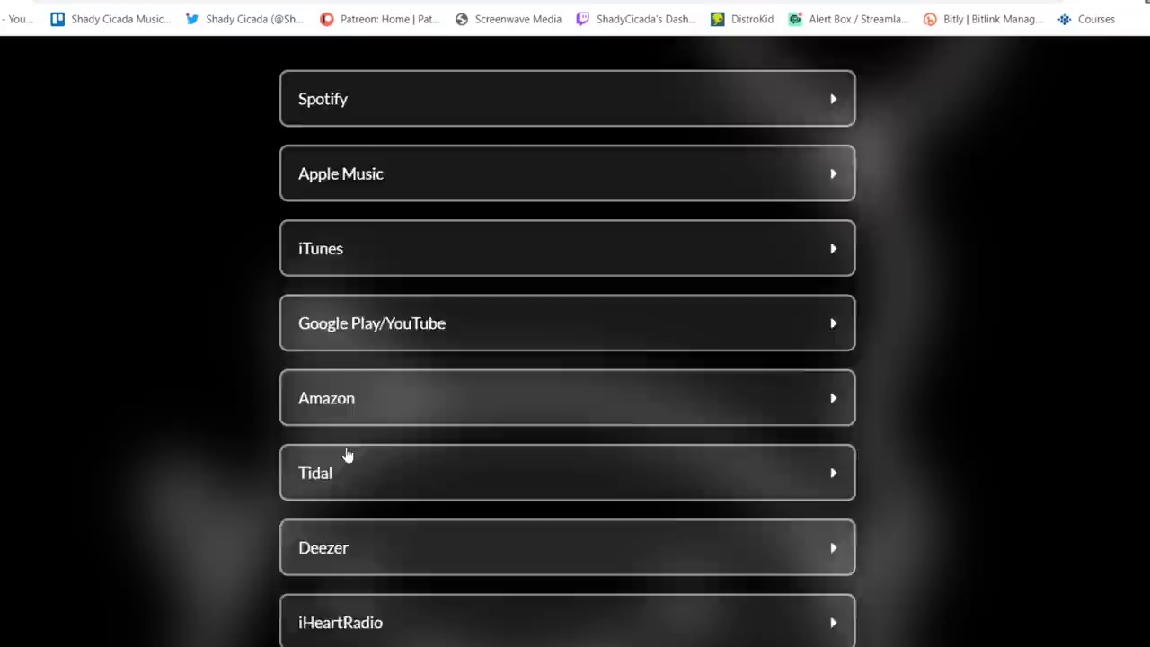
Open the System Failure HyperFollow page for editing and examine its release settings and music links
{"action": "scroll", "coordinate": [348, 456], "scroll_direction": "up", "scroll_amount": 4}
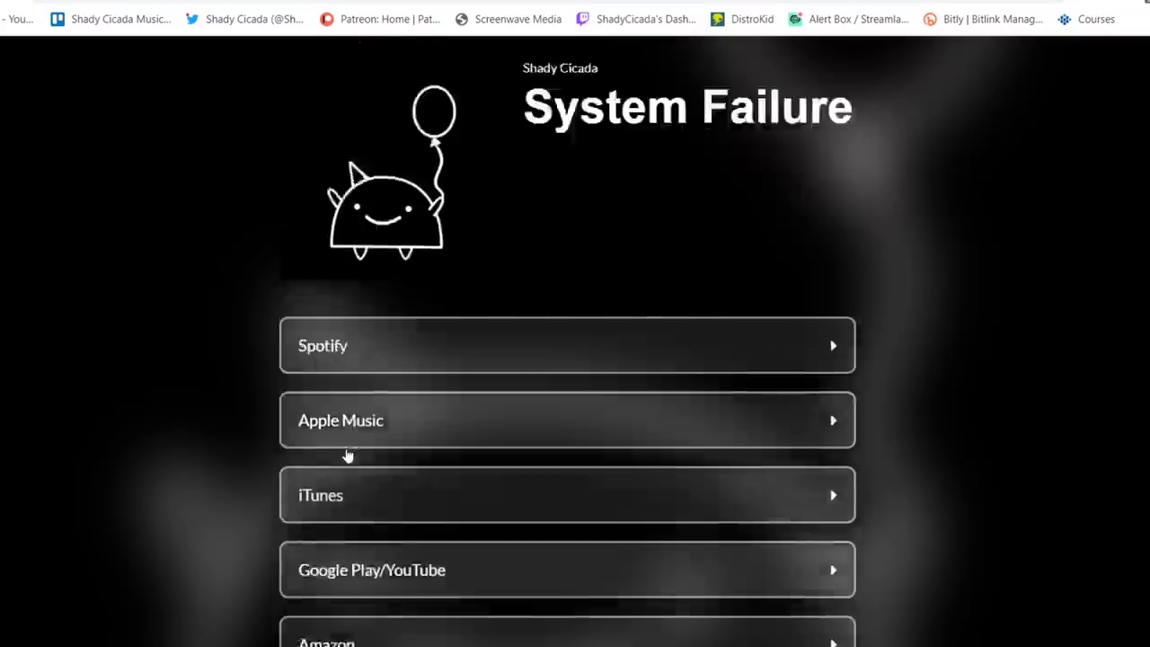
{"action": "left_click", "coordinate": [1114, 65]}
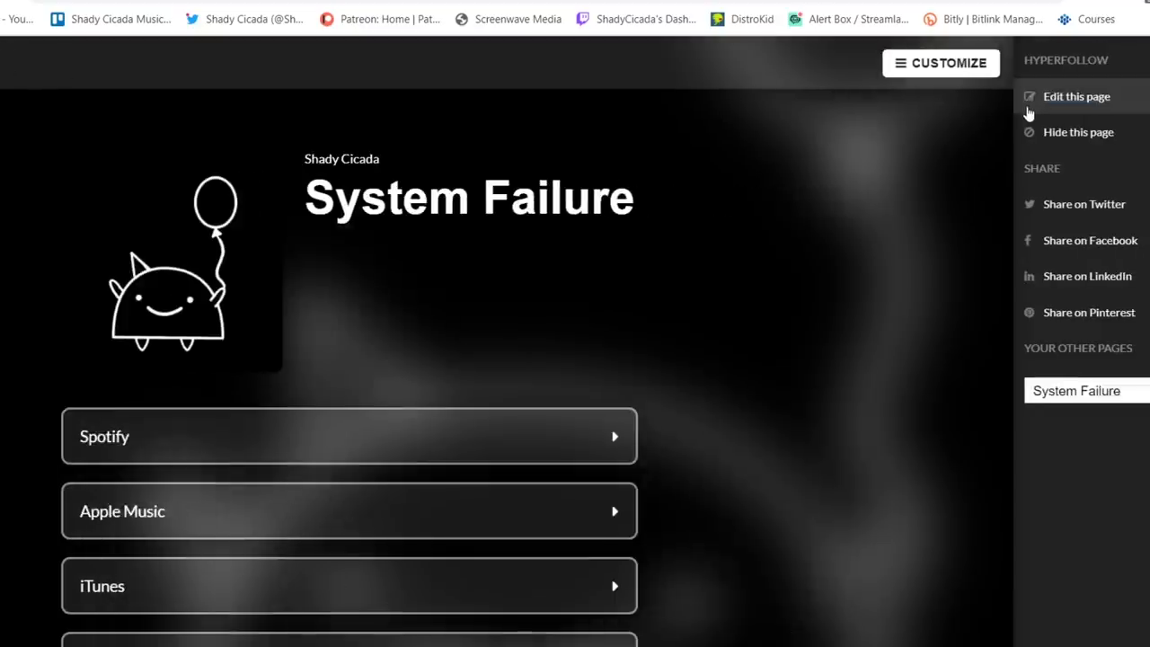
{"action": "left_click", "coordinate": [1050, 112]}
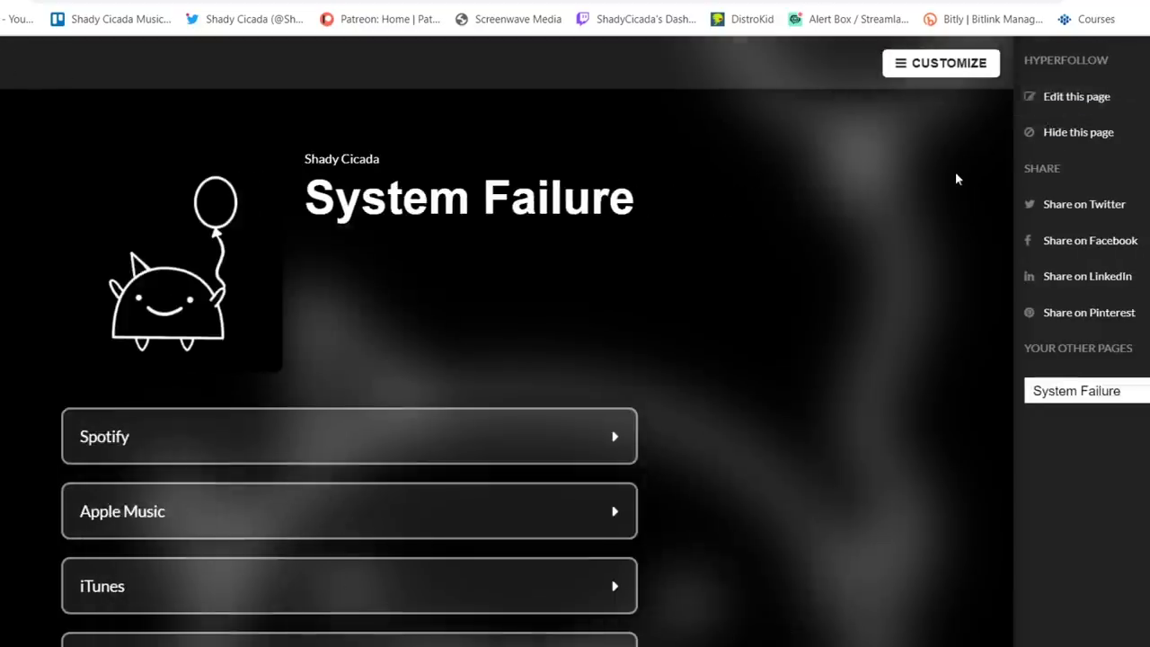
{"action": "scroll", "coordinate": [765, 368], "scroll_direction": "down", "scroll_amount": 2}
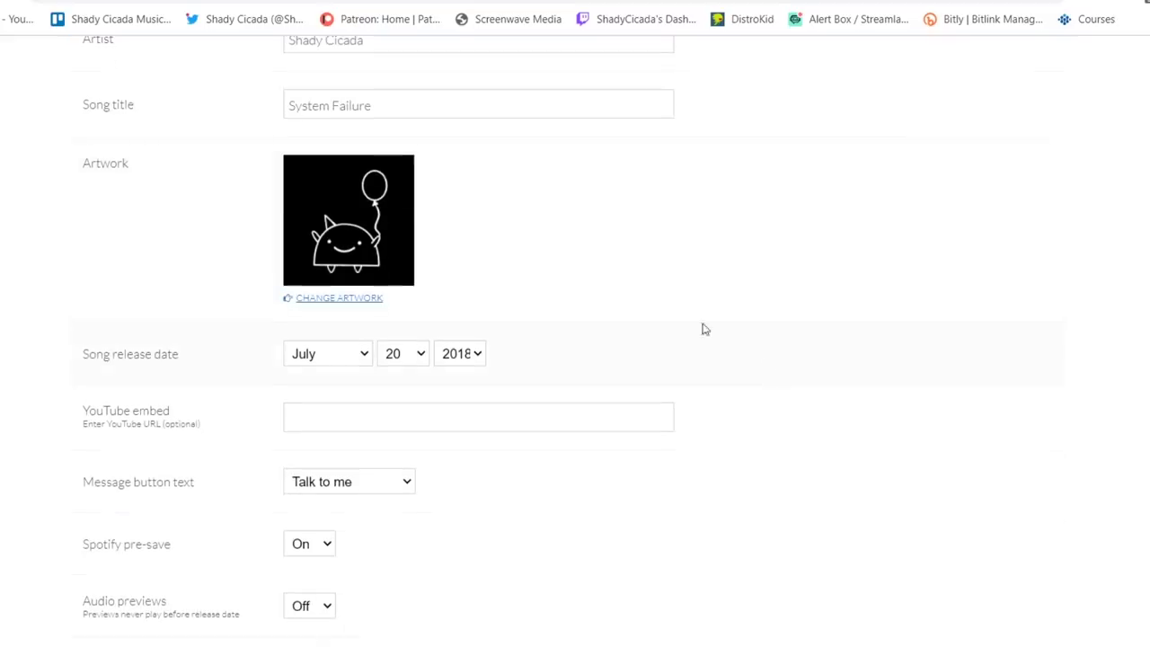
{"action": "scroll", "coordinate": [143, 284], "scroll_direction": "down", "scroll_amount": 4}
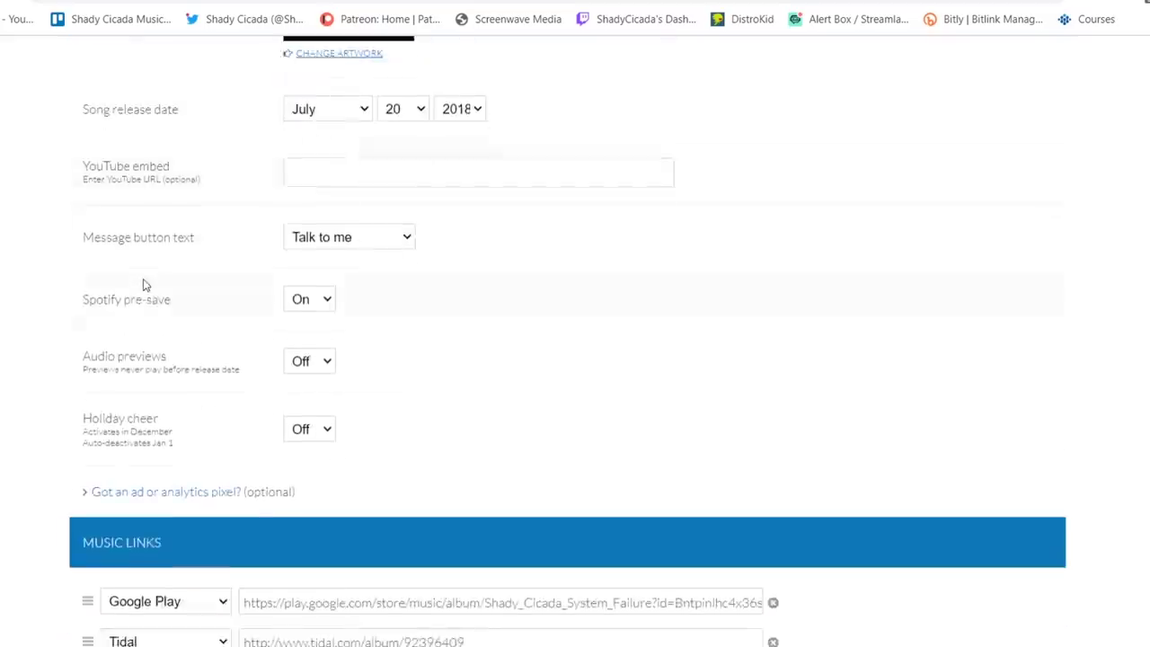
{"action": "scroll", "coordinate": [143, 284], "scroll_direction": "down", "scroll_amount": 5}
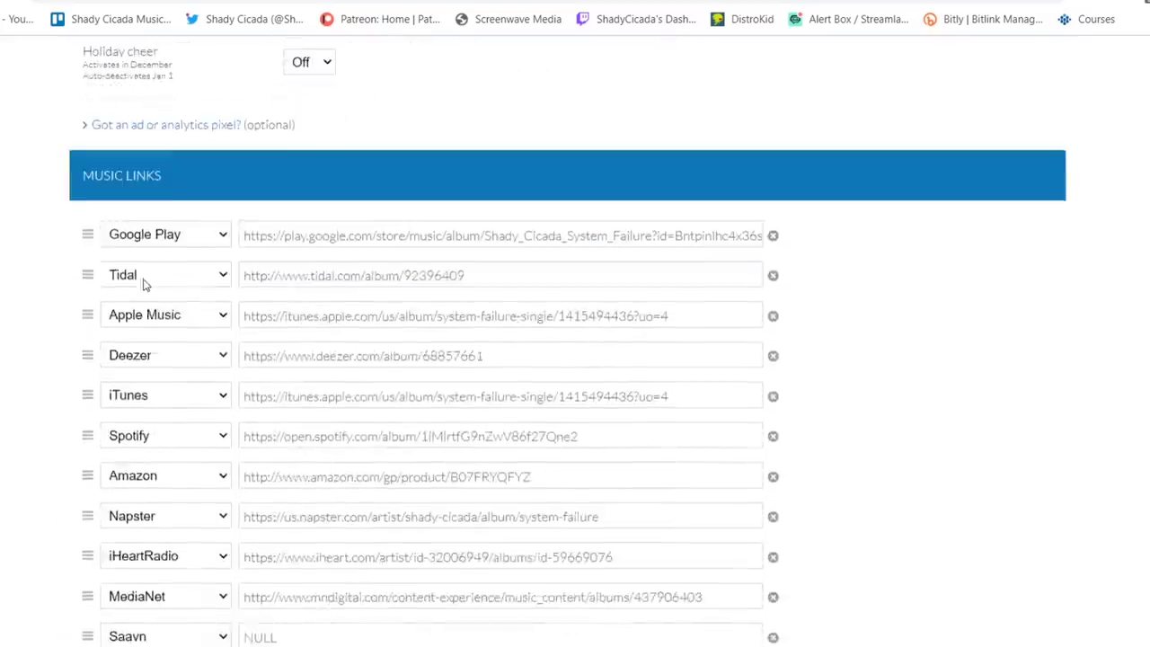
{"action": "left_click", "coordinate": [135, 475]}
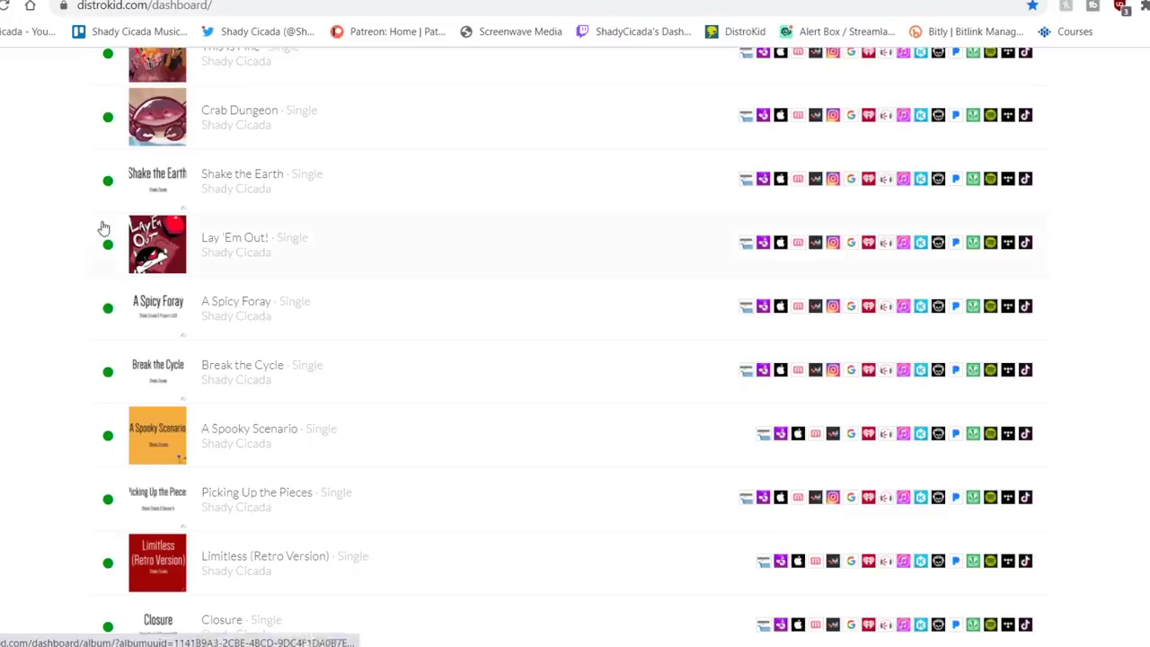
Open the Lay 'Em Out! single from the DistroKid dashboard and review its team, stores and HyperFollow details
{"action": "scroll", "coordinate": [282, 311], "scroll_direction": "up", "scroll_amount": 1}
{"action": "left_click", "coordinate": [187, 318]}
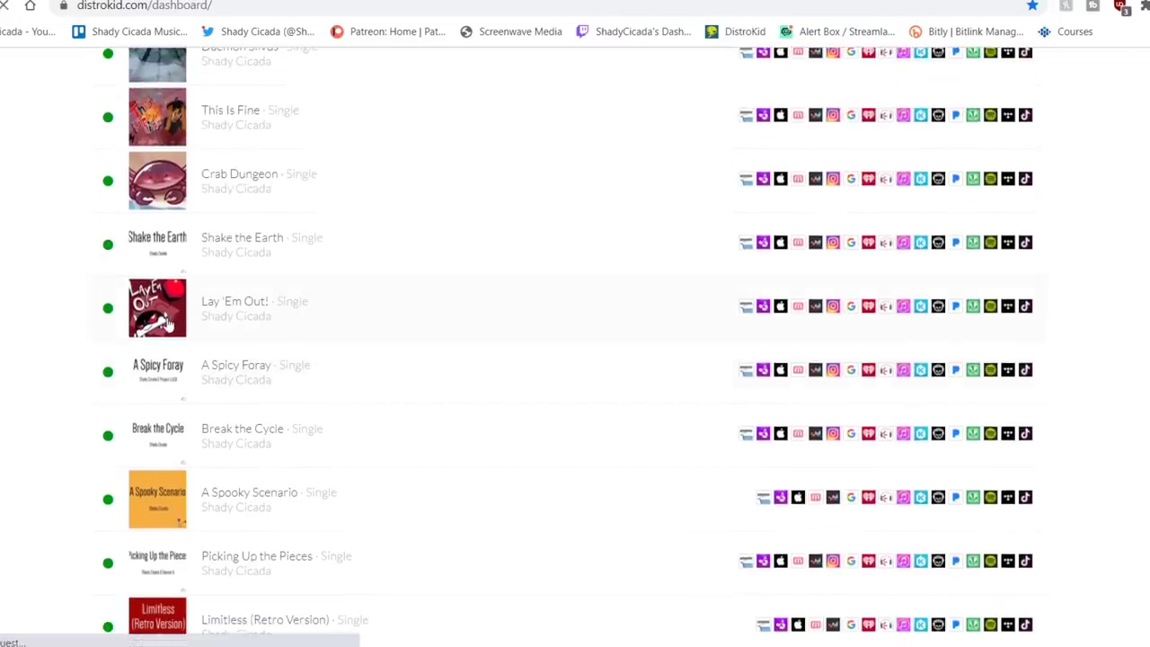
{"action": "scroll", "coordinate": [328, 419], "scroll_direction": "down", "scroll_amount": 3}
{"action": "scroll", "coordinate": [328, 419], "scroll_direction": "down", "scroll_amount": 6}
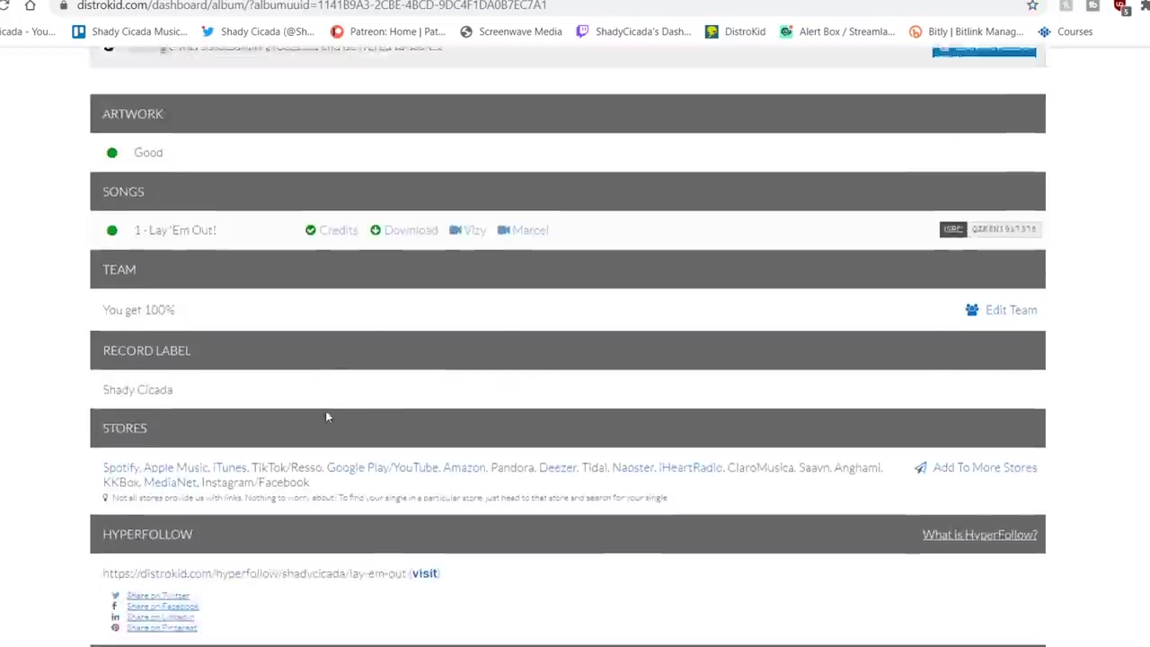
{"action": "scroll", "coordinate": [328, 416], "scroll_direction": "down", "scroll_amount": 1}
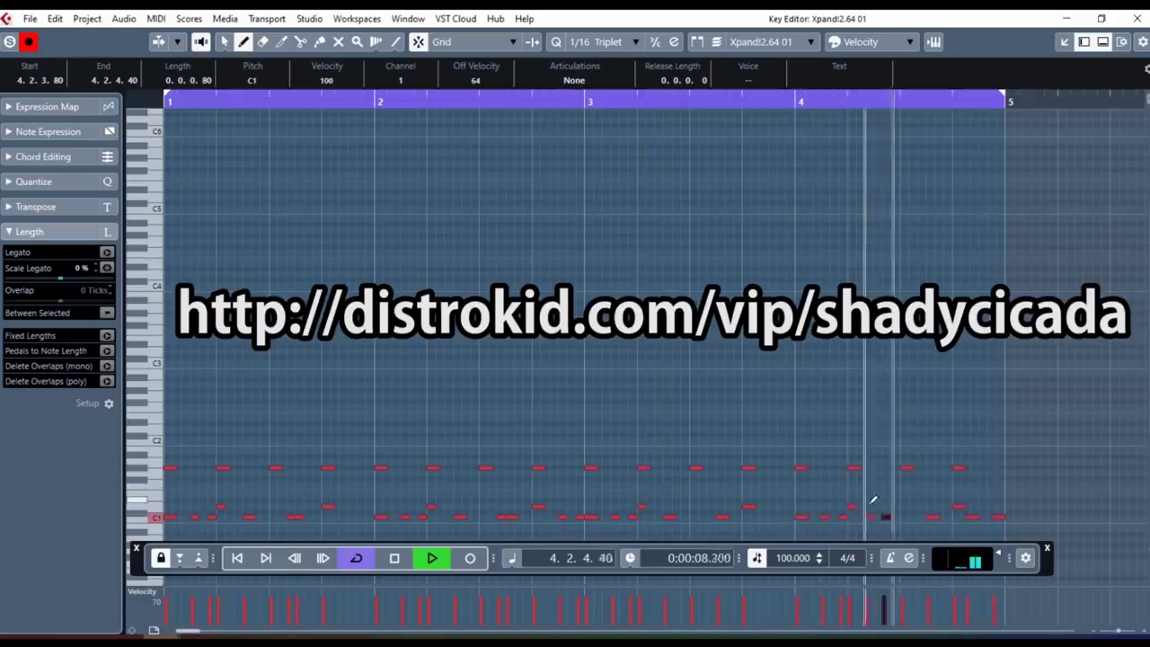
In Cubase, stop playback and place C1 notes around beat 3 of bar 4
{"action": "key", "text": "space"}
{"action": "key", "text": "Right"}
{"action": "key", "text": "Right"}
{"action": "key", "text": "Right"}
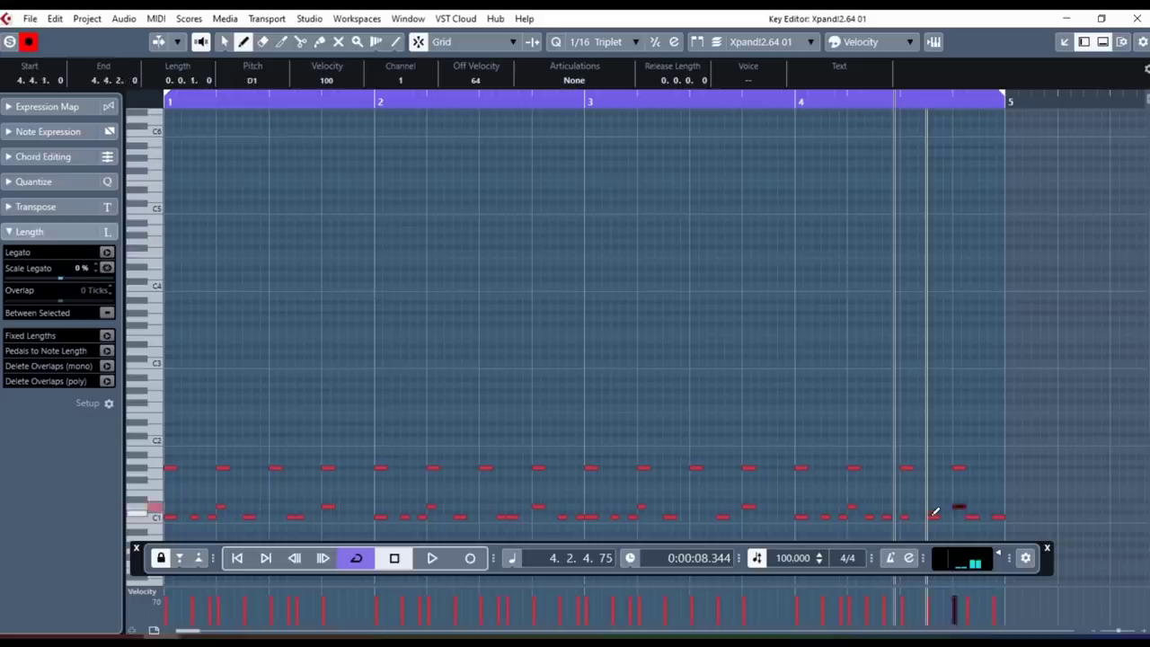
{"action": "left_click", "coordinate": [933, 515]}
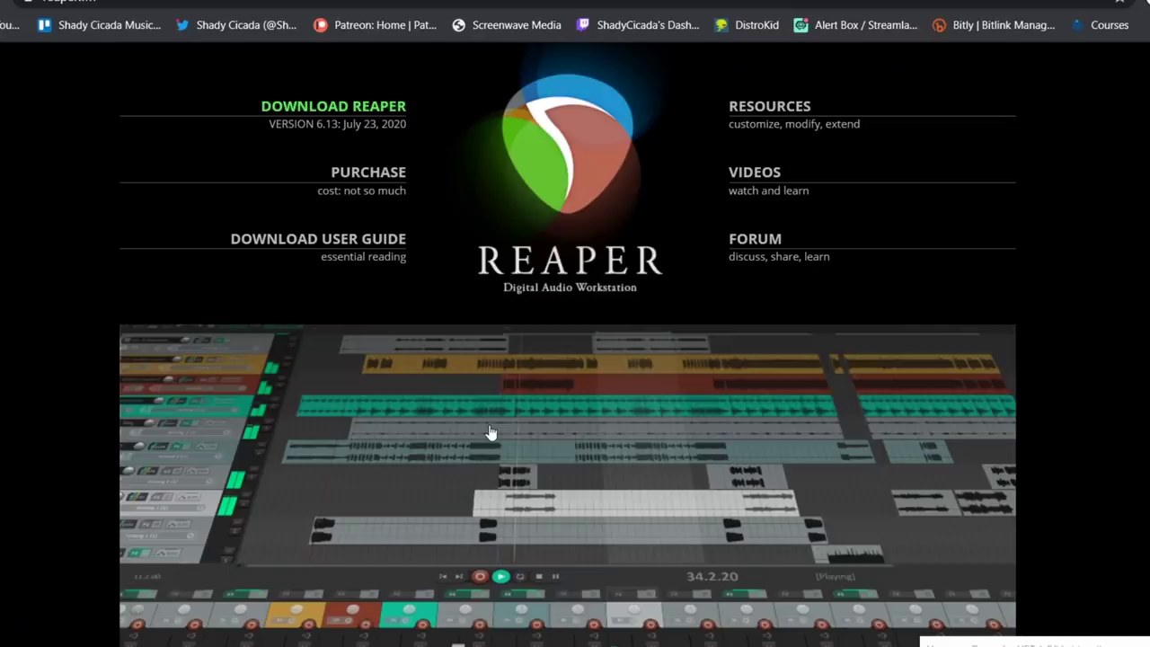
Examine the REAPER homepage's feature overview and version 6 highlights, and return to its beginning
{"action": "scroll", "coordinate": [578, 422], "scroll_direction": "down", "scroll_amount": 6}
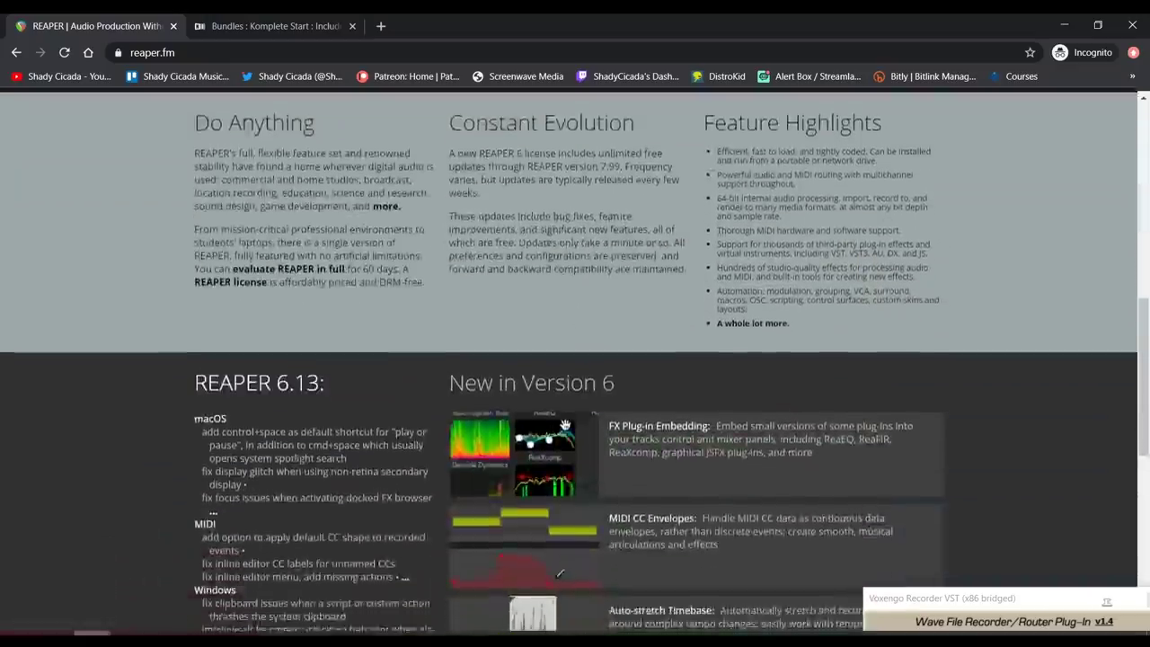
{"action": "scroll", "coordinate": [564, 423], "scroll_direction": "down", "scroll_amount": 3}
{"action": "scroll", "coordinate": [576, 408], "scroll_direction": "up", "scroll_amount": 10}
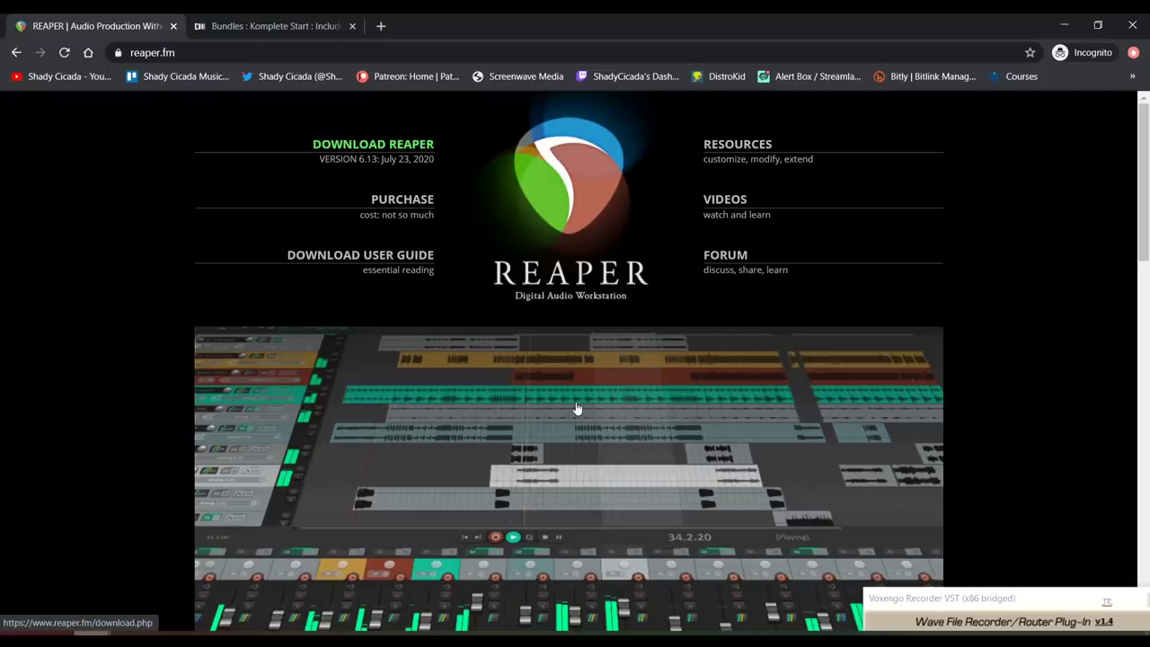
{"action": "scroll", "coordinate": [515, 431], "scroll_direction": "down", "scroll_amount": 8}
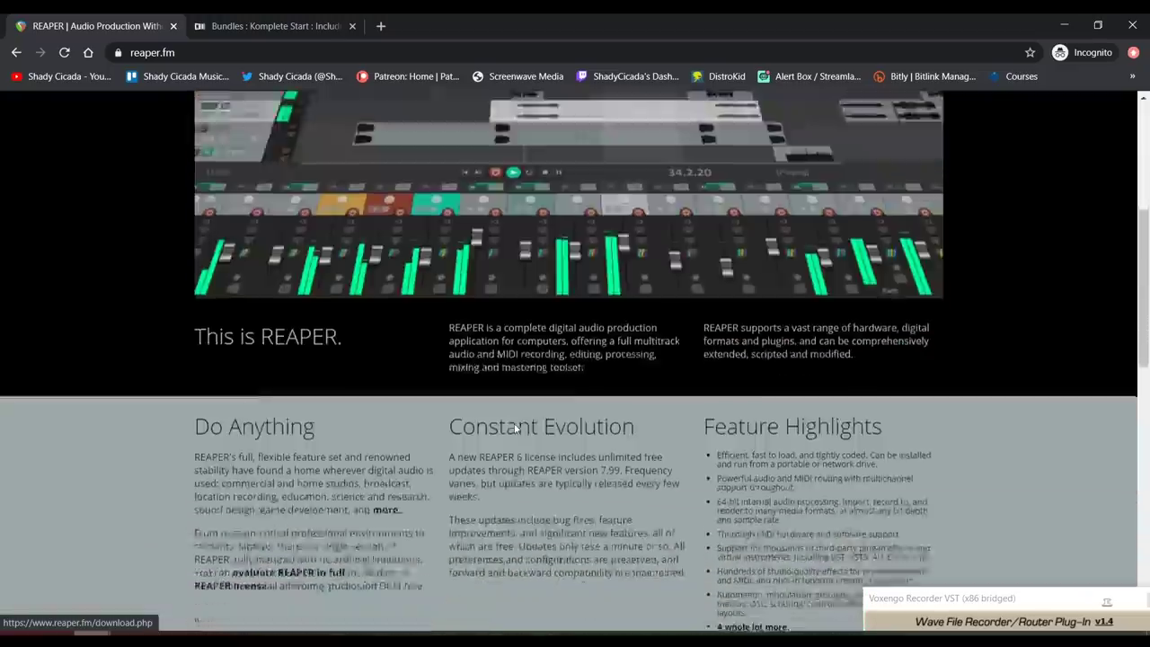
{"action": "scroll", "coordinate": [514, 430], "scroll_direction": "down", "scroll_amount": 6}
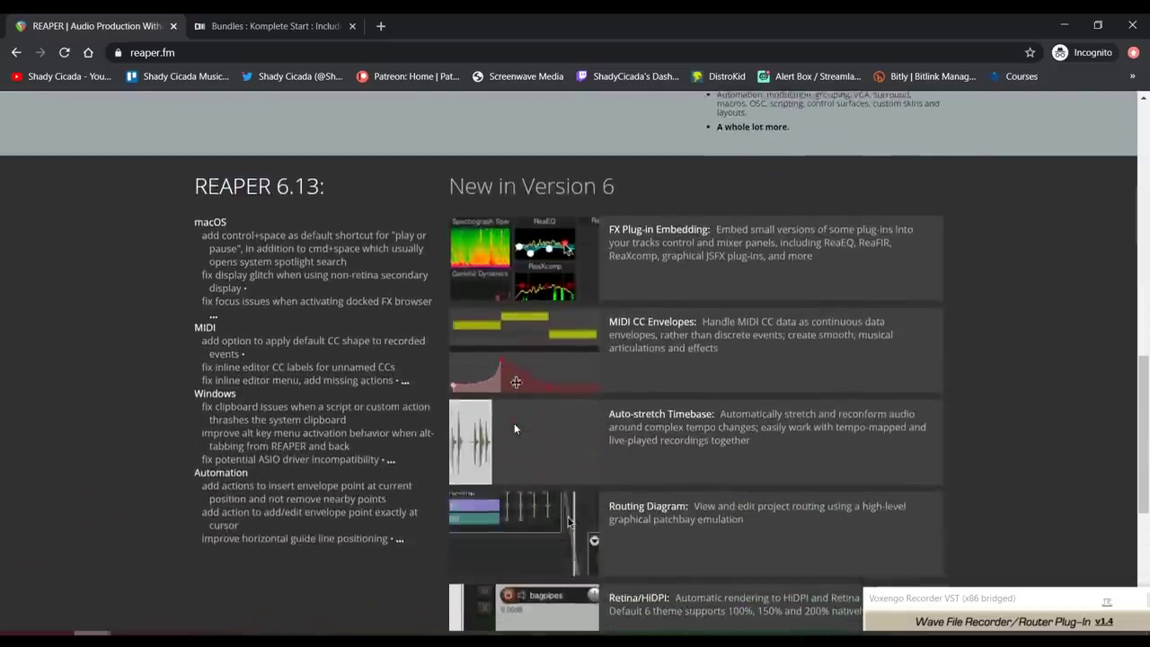
{"action": "key", "text": "Home"}
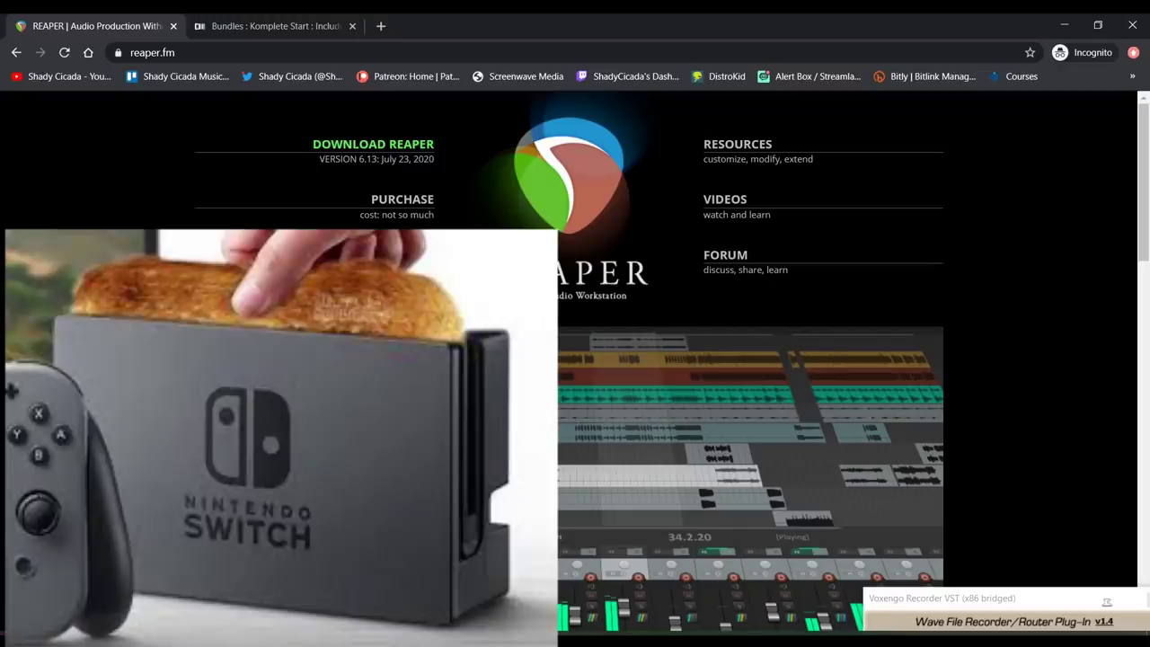
Open the Native Instruments Komplete Start page and review its included synthesizers and sampled instruments
{"action": "left_click", "coordinate": [258, 24]}
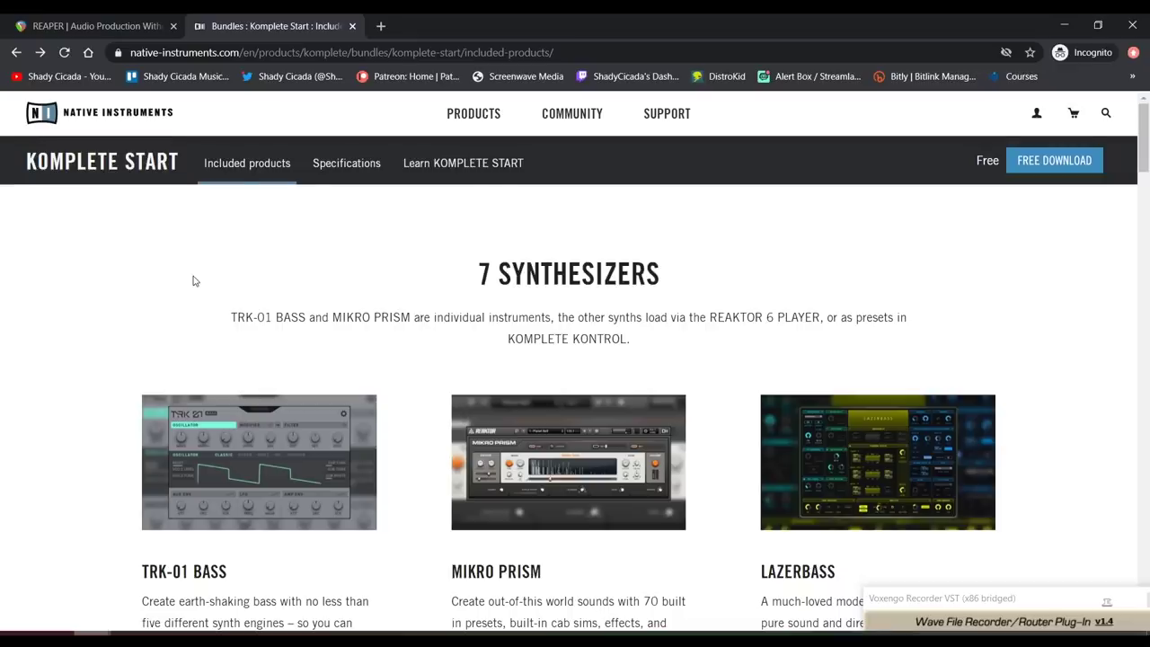
{"action": "scroll", "coordinate": [193, 281], "scroll_direction": "down", "scroll_amount": 2}
{"action": "scroll", "coordinate": [192, 281], "scroll_direction": "down", "scroll_amount": 10}
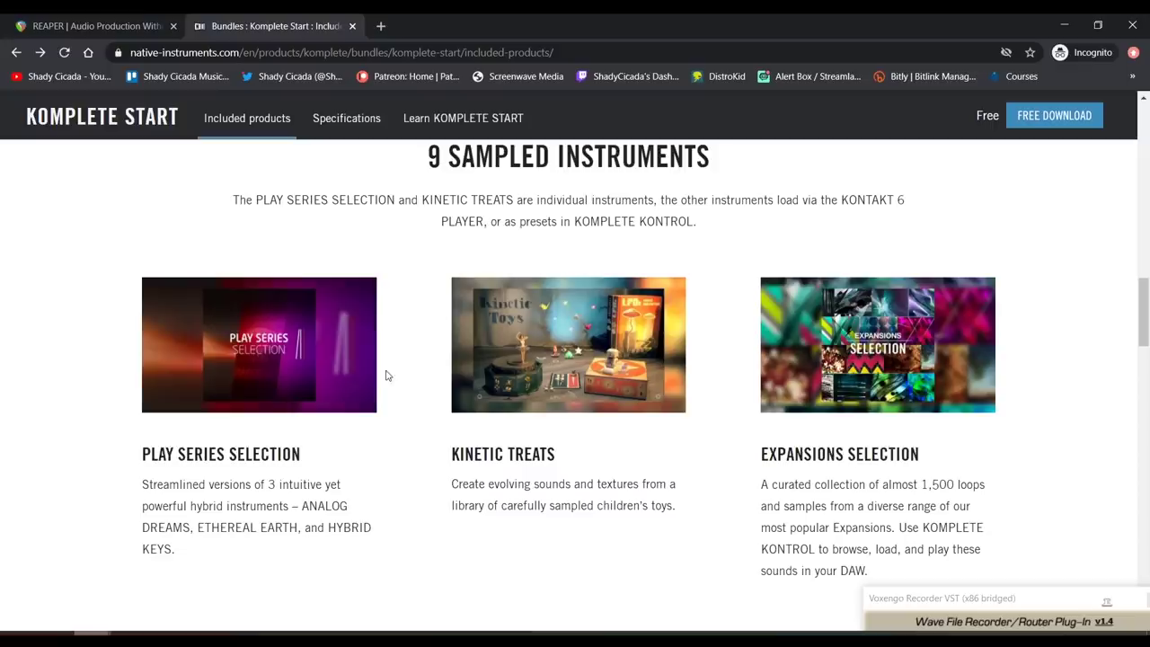
Switch to the Free Song project in REAPER and play its looped first bar
{"action": "left_click", "coordinate": [545, 629]}
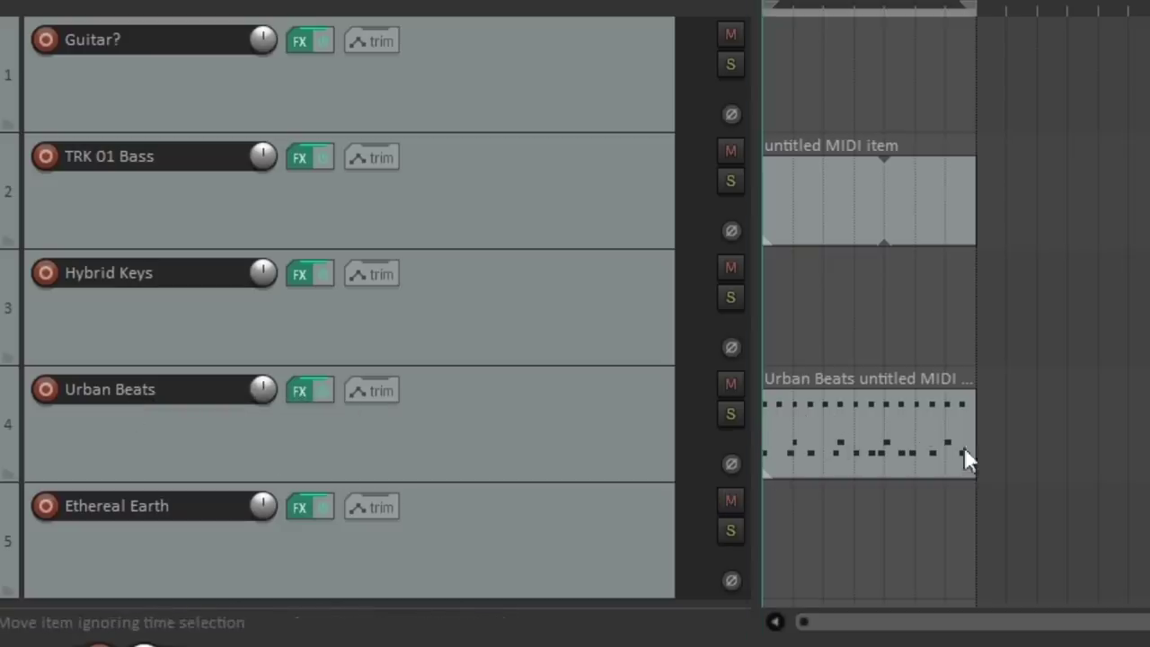
{"action": "key", "text": "space"}
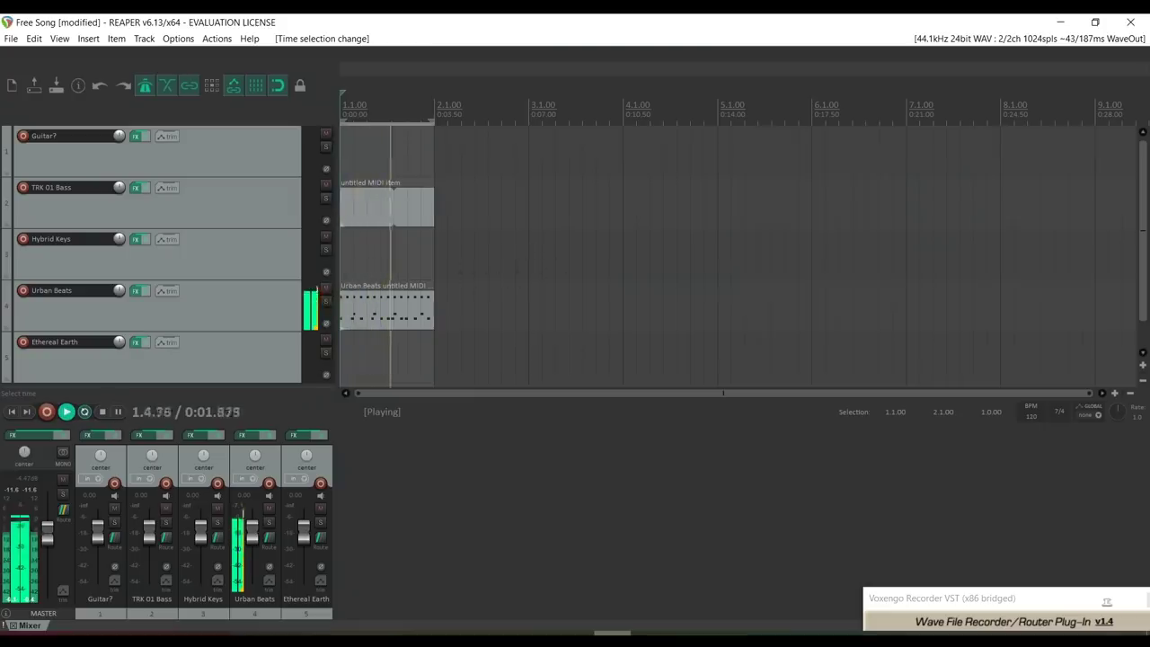
{"action": "key", "text": "space"}
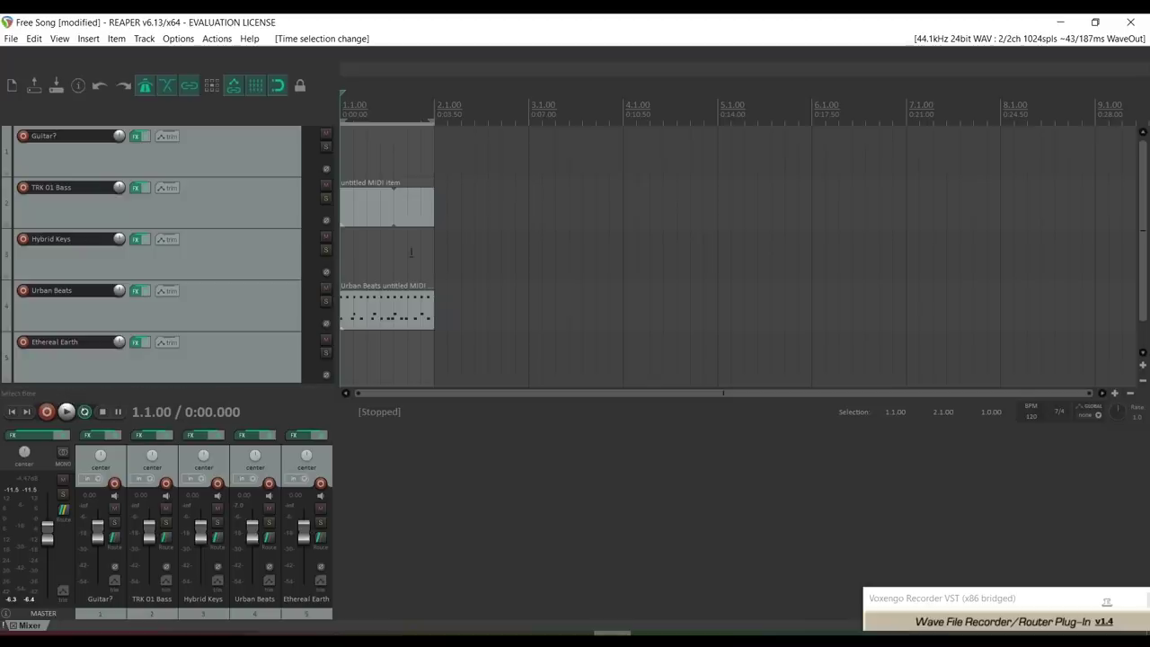
Open the Urban Beats MIDI item on track 4, examine its drum notes, and close the editor
{"action": "scroll", "coordinate": [356, 236], "scroll_direction": "up", "scroll_amount": 8}
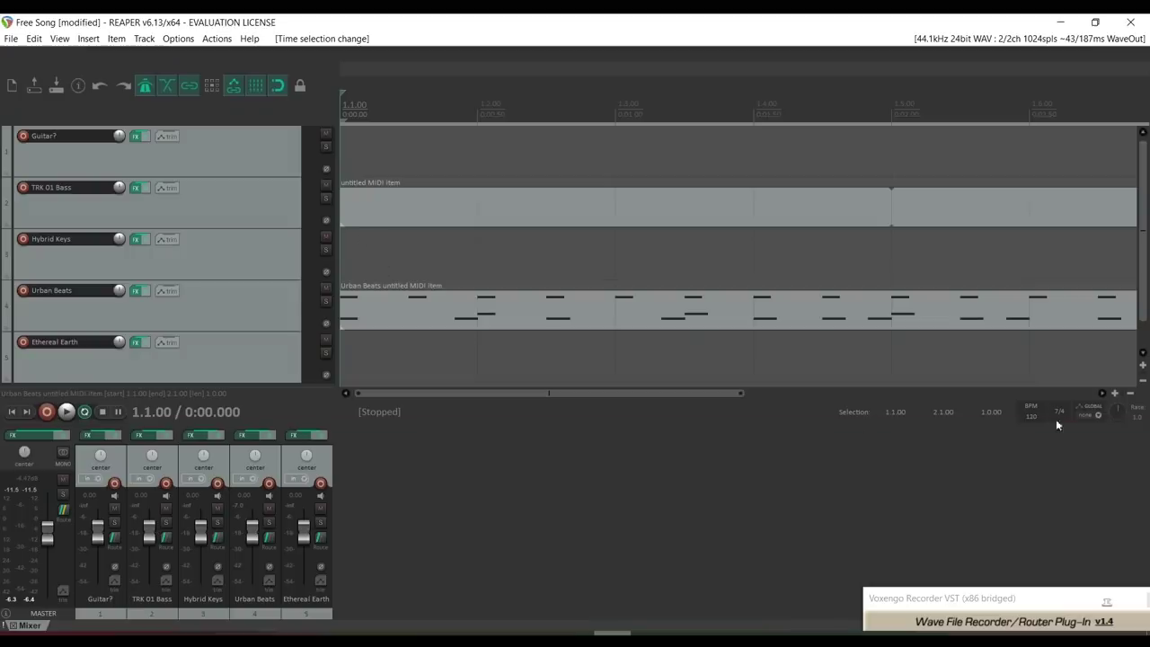
{"action": "left_click", "coordinate": [1131, 394]}
{"action": "left_click", "coordinate": [1131, 394]}
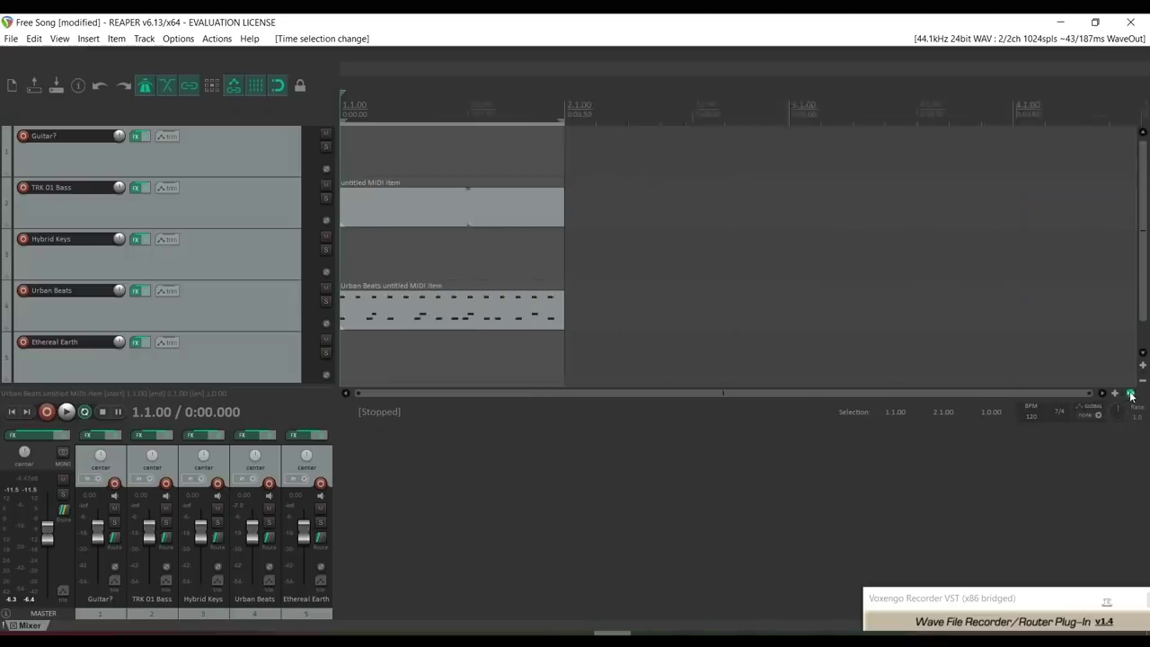
{"action": "left_click", "coordinate": [1131, 393]}
{"action": "left_click", "coordinate": [1131, 394]}
{"action": "left_click", "coordinate": [1131, 394]}
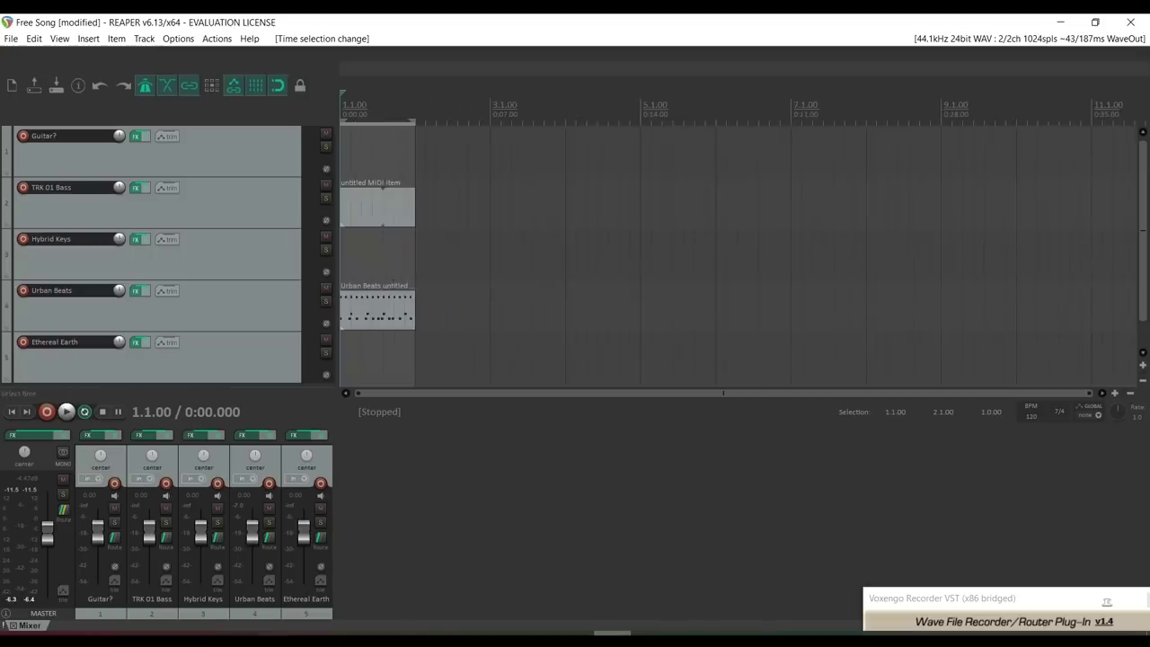
{"action": "double_click", "coordinate": [364, 316]}
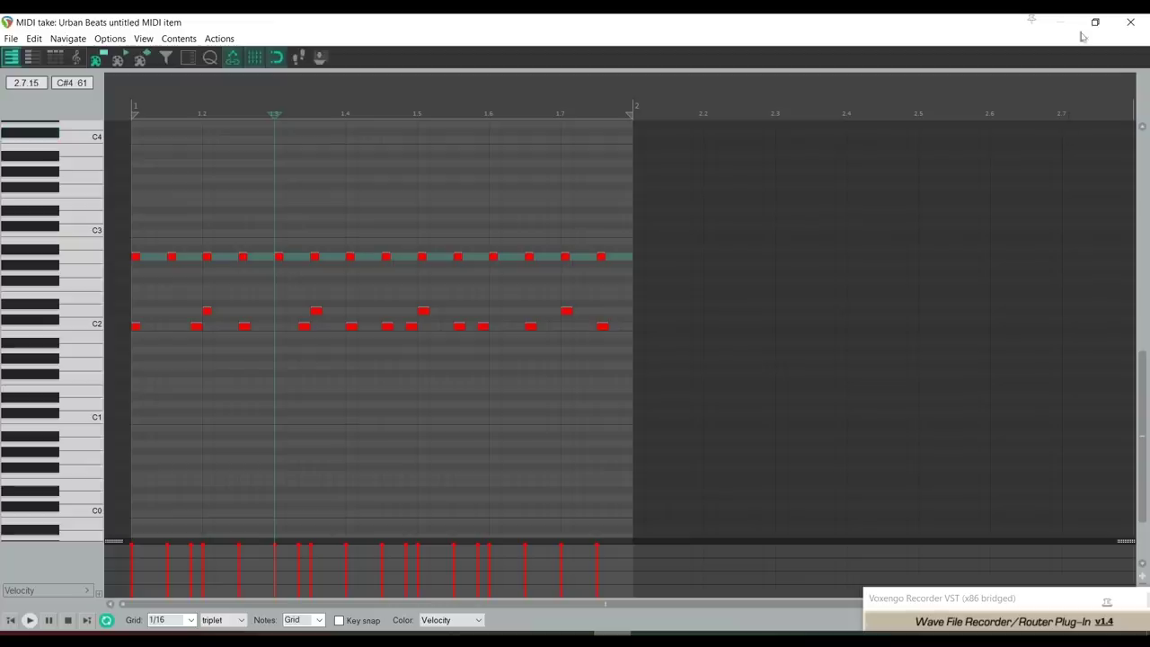
{"action": "left_click", "coordinate": [1131, 22]}
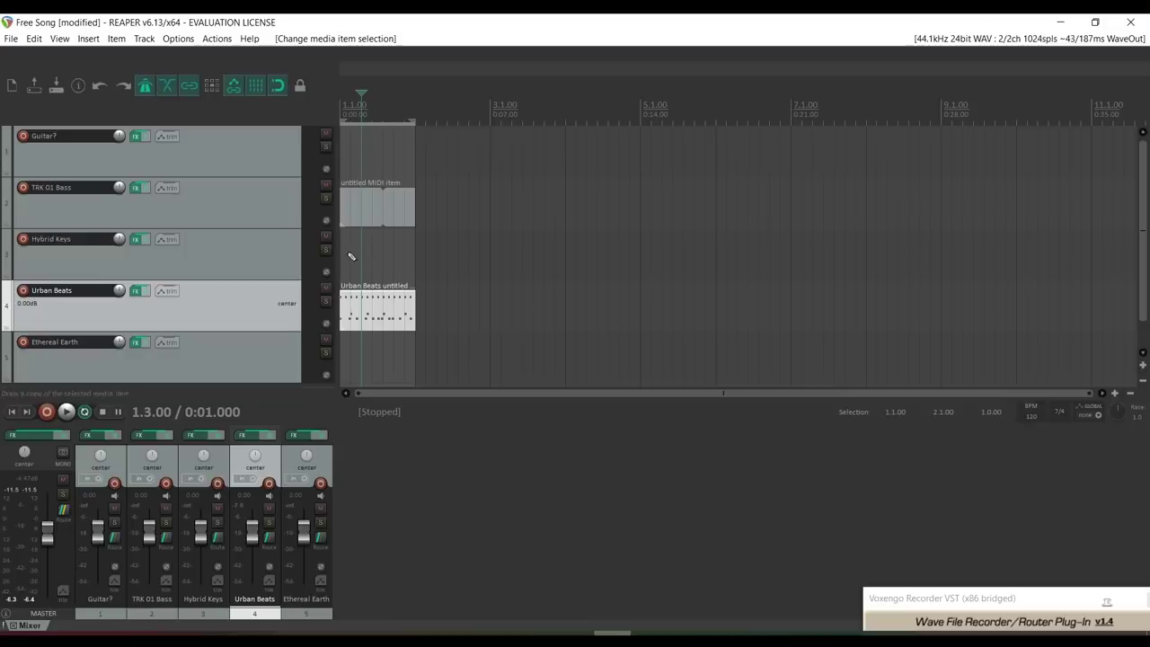
Reopen the Urban Beats item to check its notes, return to the arrangement, and play the loop briefly
{"action": "left_click_drag", "start_coordinate": [348, 257], "coordinate": [393, 260]}
{"action": "key", "text": "ctrl+z"}
{"action": "double_click", "coordinate": [373, 306]}
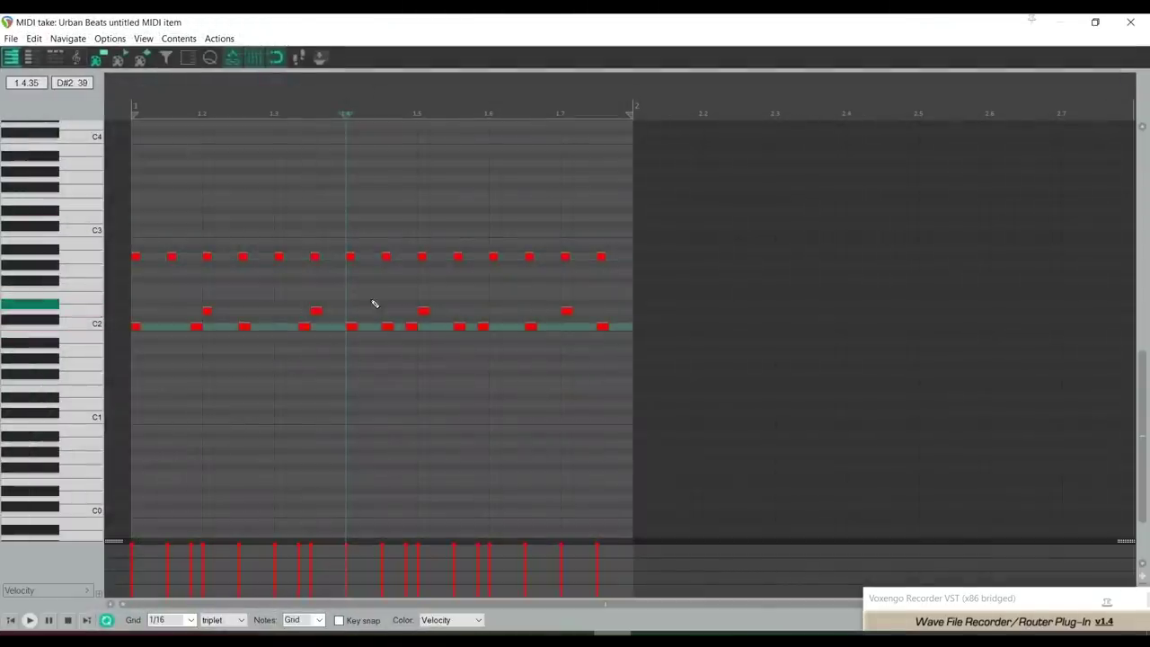
{"action": "left_click", "coordinate": [1130, 22]}
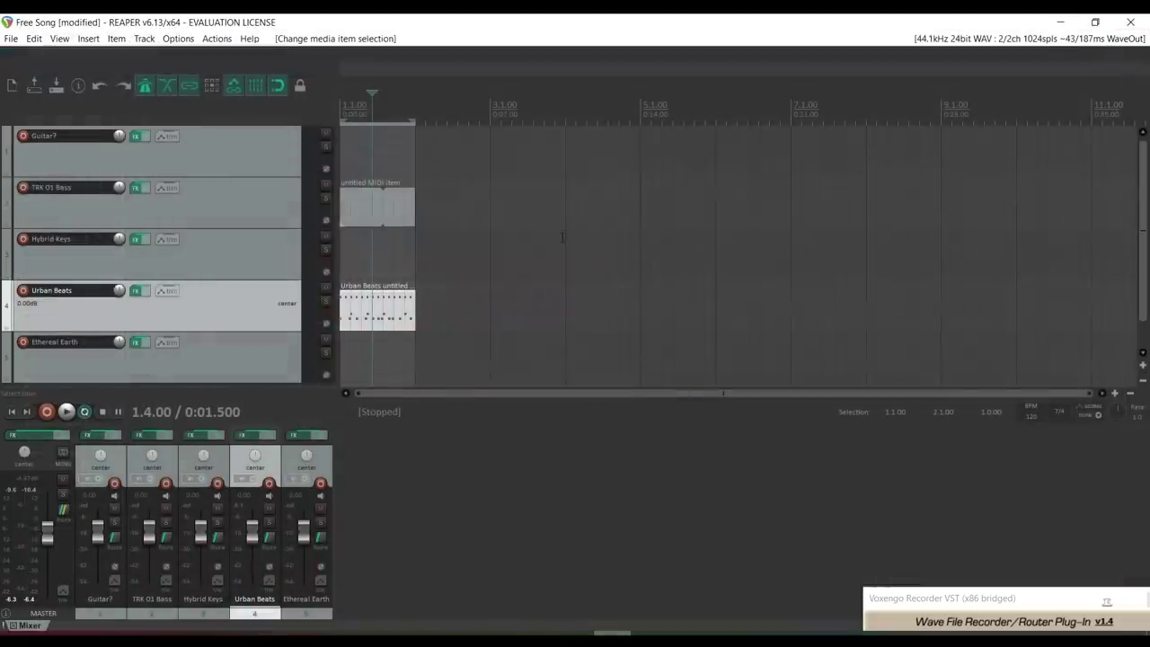
{"action": "key", "text": "space"}
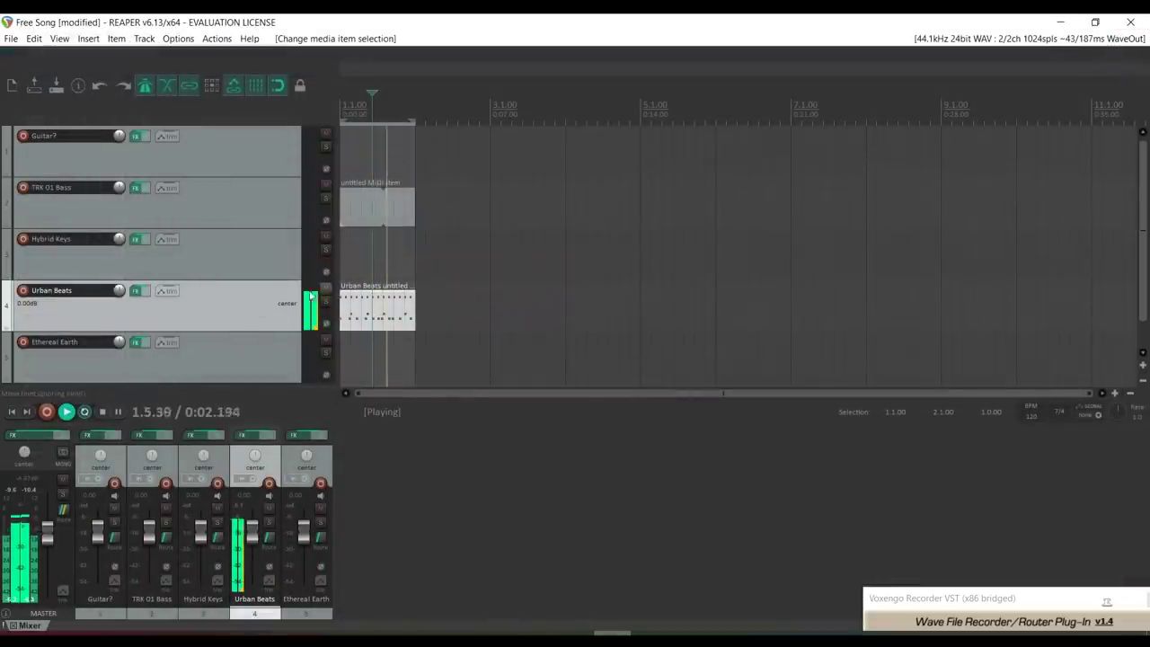
{"action": "key", "text": "space"}
Open the TRK 01 Bass MIDI item and sketch a G2, A#2, G2 figure in 1/32 notes at its start
{"action": "double_click", "coordinate": [362, 209]}
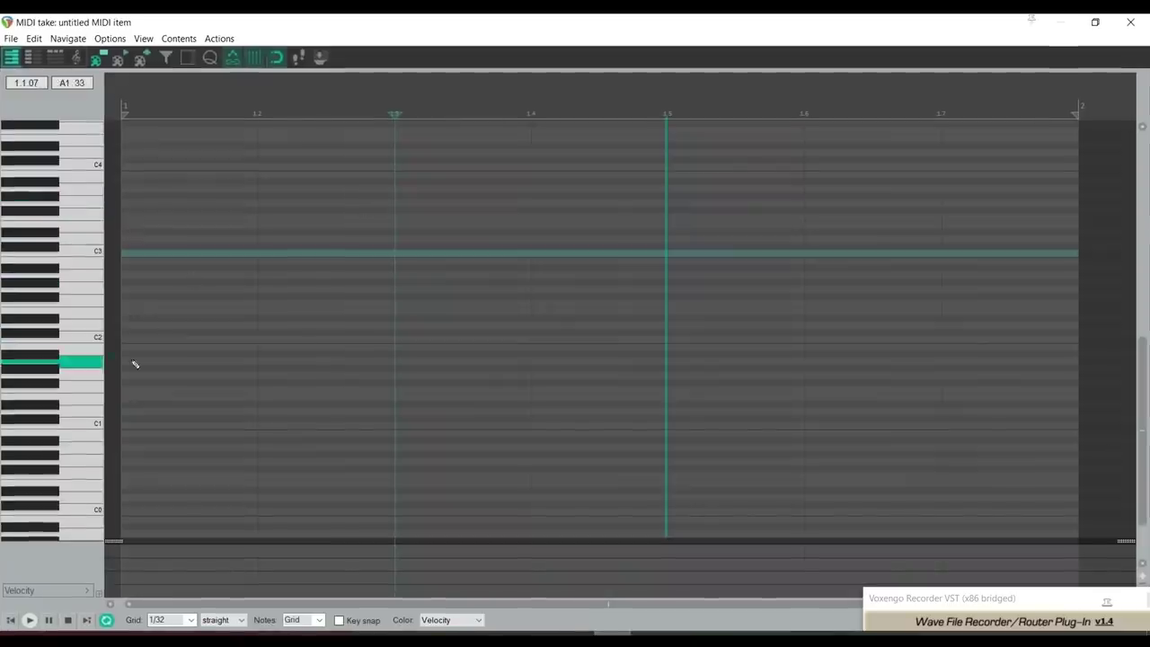
{"action": "left_click", "coordinate": [86, 254]}
{"action": "left_click", "coordinate": [130, 288]}
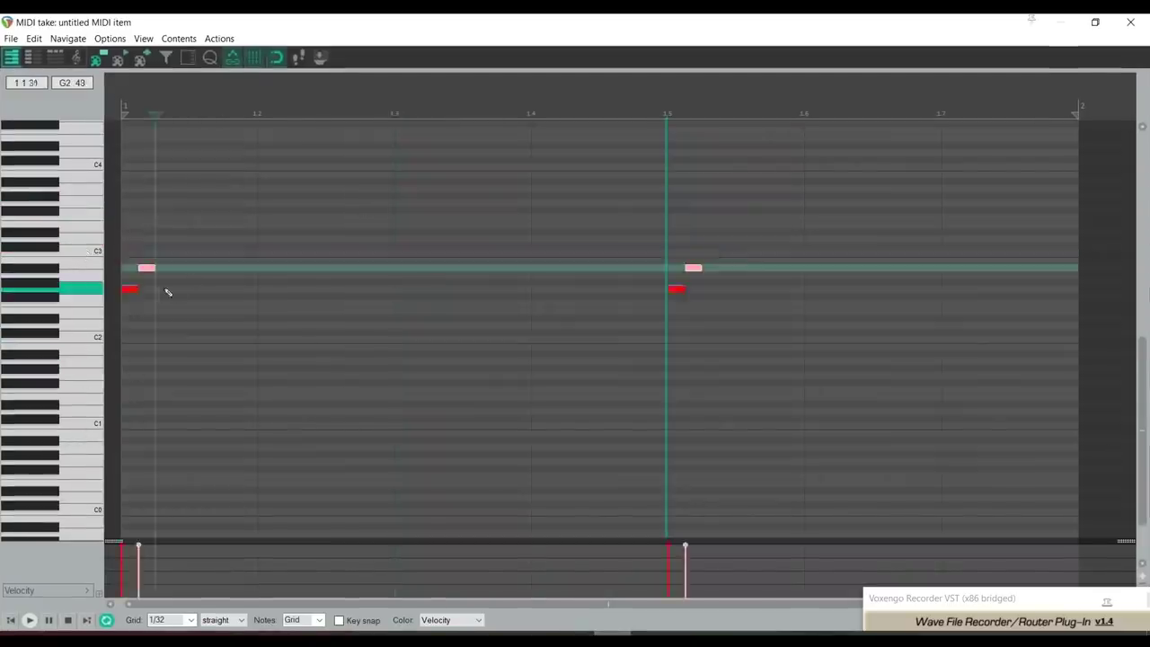
{"action": "left_click", "coordinate": [169, 289]}
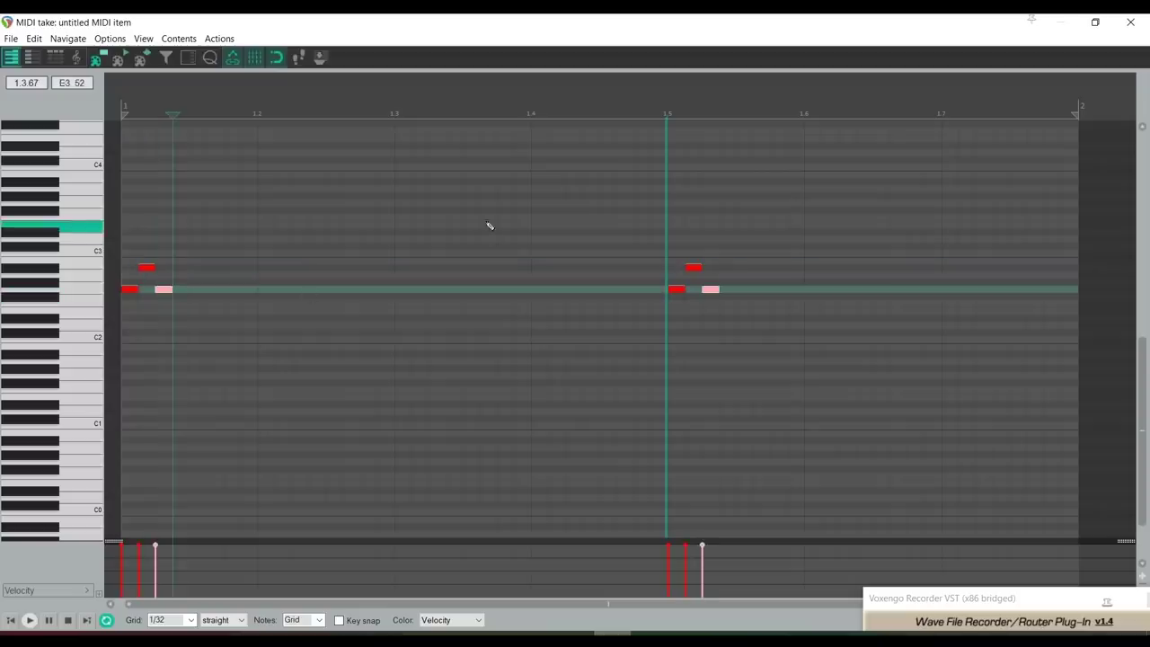
{"action": "mouse_move", "coordinate": [666, 163]}
{"action": "left_mouse_down"}
{"action": "mouse_move", "coordinate": [567, 153]}
{"action": "mouse_move", "coordinate": [167, 176]}
{"action": "mouse_move", "coordinate": [1071, 212]}
{"action": "left_mouse_up"}
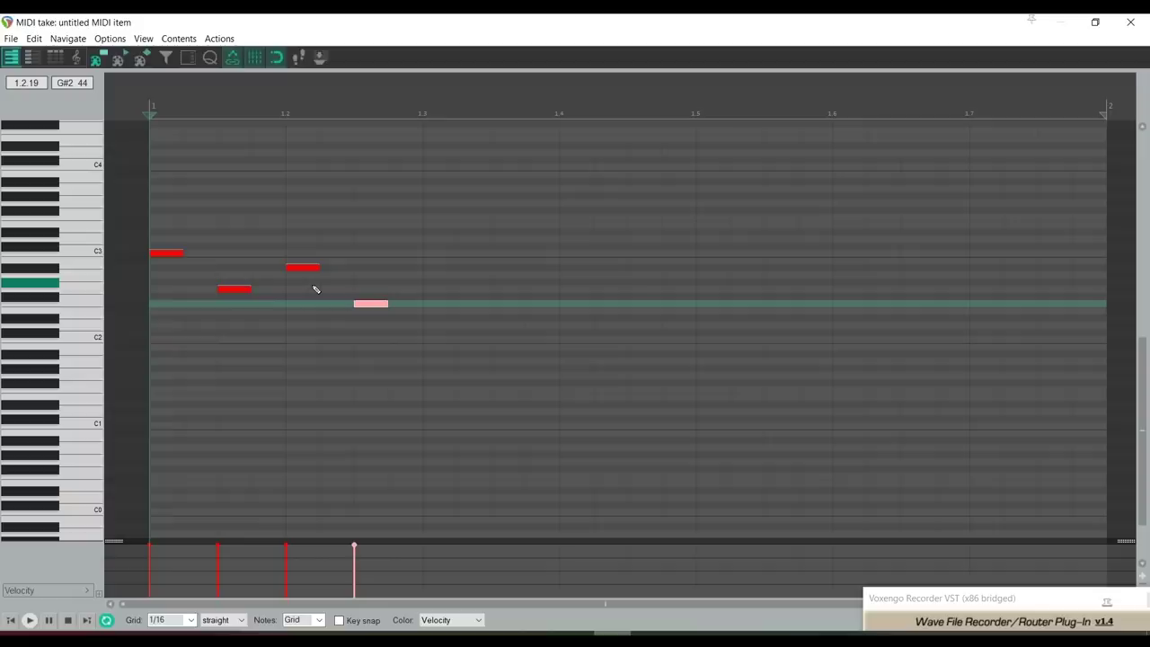
Rewrite the bass line with 1/16 notes C3, D3, D#3, G3, C3, G2, A#2 and F2 on successive half beats, and play it
{"action": "left_click", "coordinate": [239, 289]}
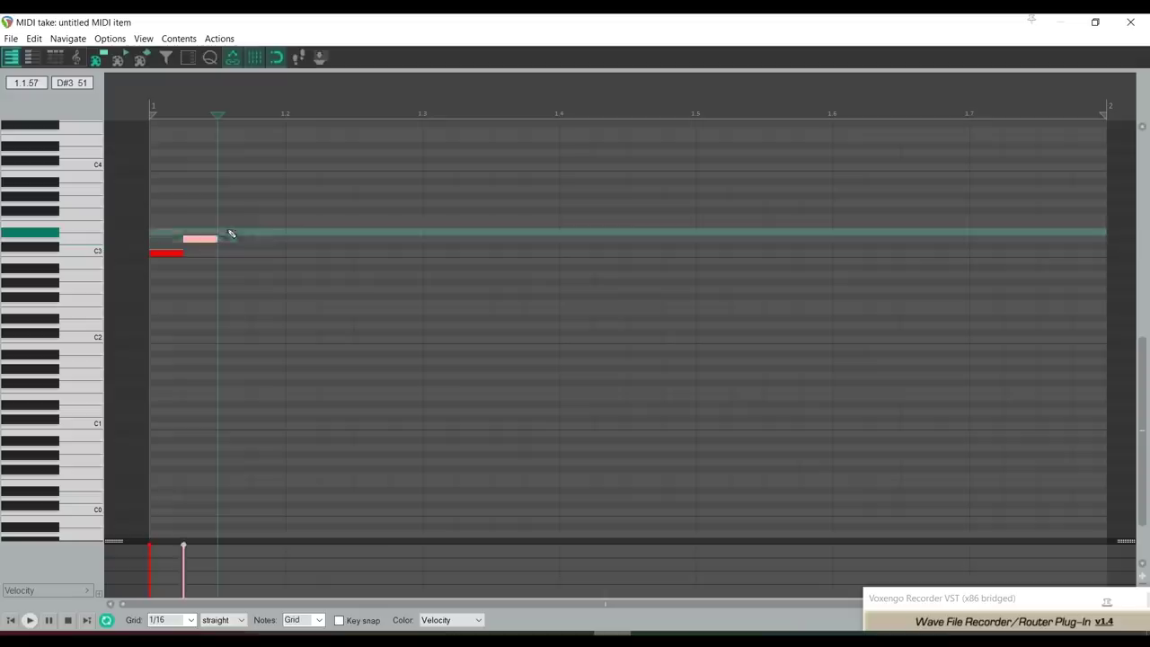
{"action": "left_click", "coordinate": [234, 233]}
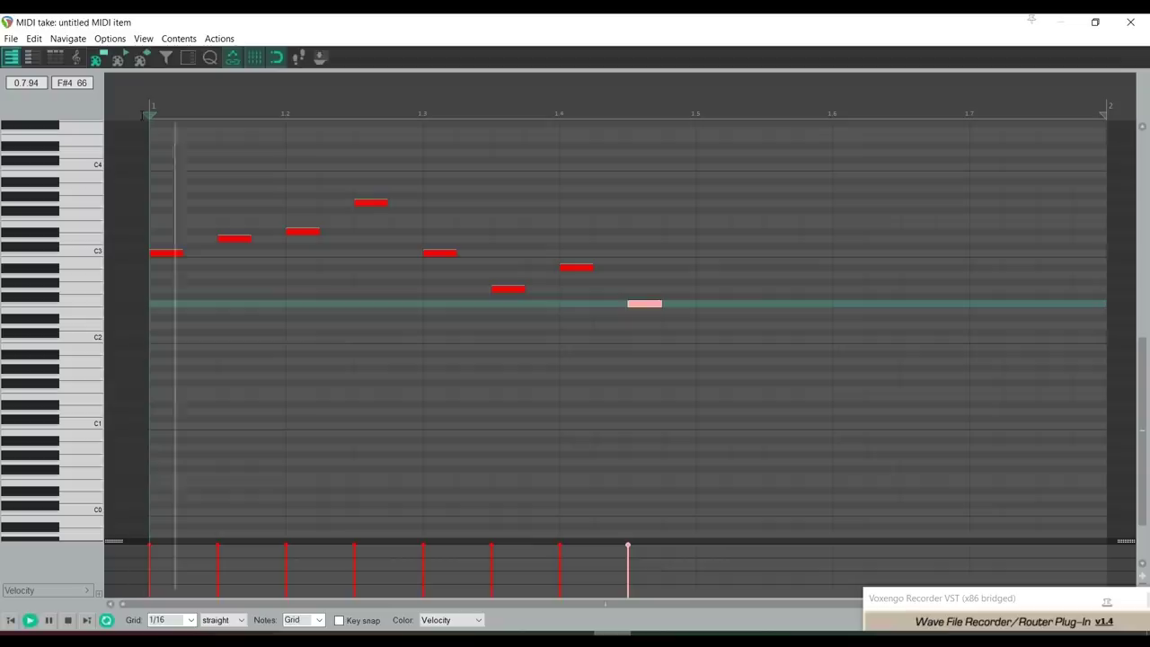
{"action": "key", "text": "space"}
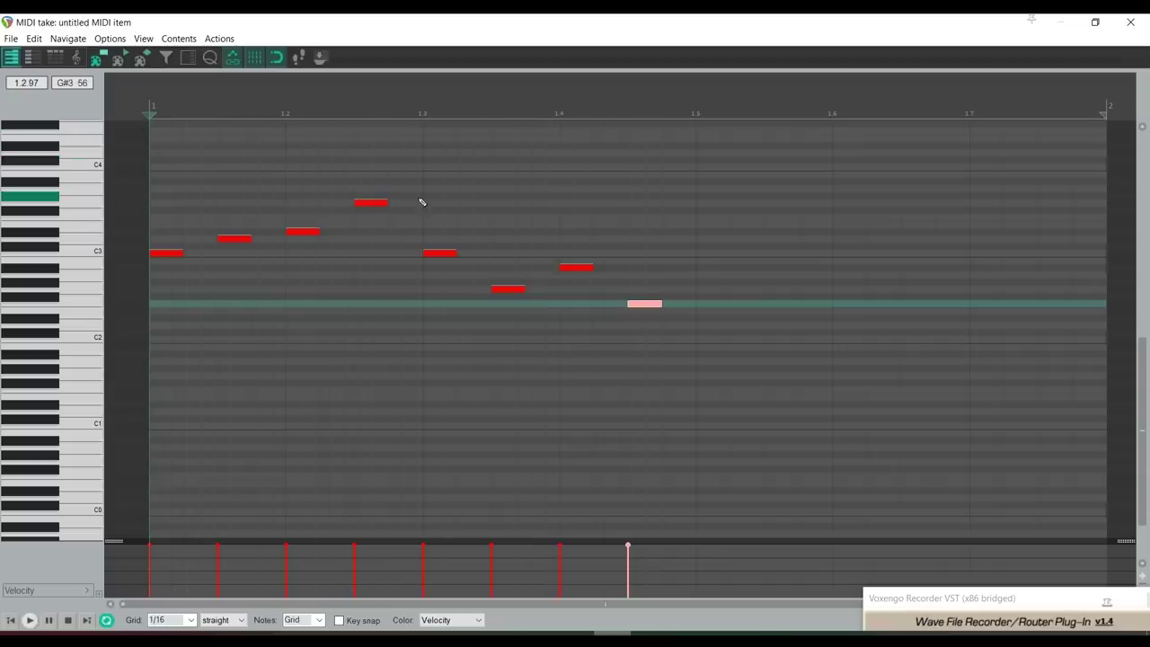
Undo the last five bass notes, keeping only the opening C3, D3 and D#3
{"action": "key", "text": "ctrl+z"}
{"action": "key", "text": "ctrl+z"}
{"action": "key", "text": "ctrl+z"}
{"action": "key", "text": "ctrl+z"}
{"action": "key", "text": "ctrl+z"}
Continue the bass line on half beats with G2, A#2, E2, G2, D3, C3, D3, D#3, G2, A#2 and D#2, and play it
{"action": "key", "text": "space"}
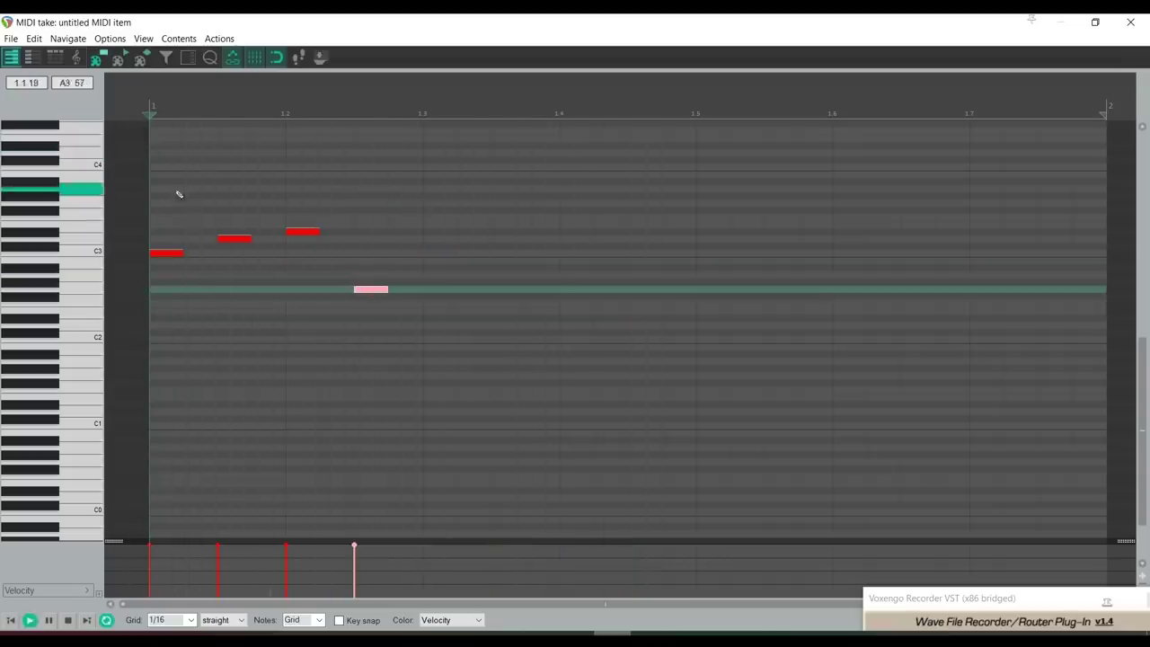
{"action": "key", "text": "space"}
{"action": "left_click", "coordinate": [437, 270]}
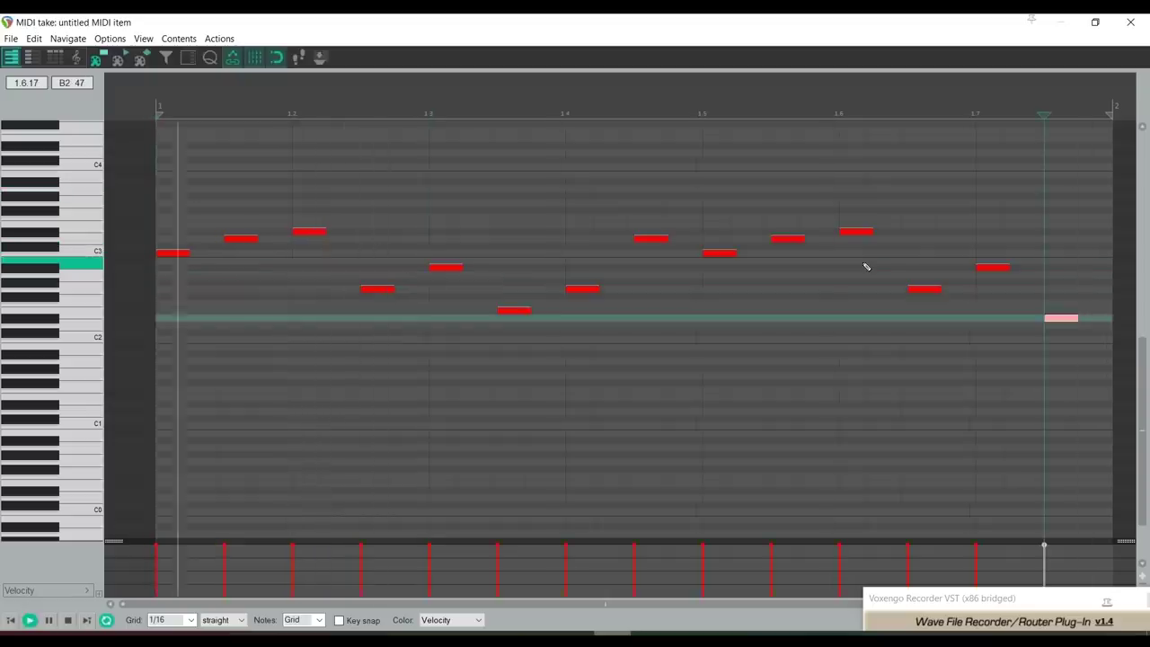
Vary the C2 and D2 drum hits in the second half of the Urban Beats bar, play it, and close the editor
{"action": "key", "text": "space"}
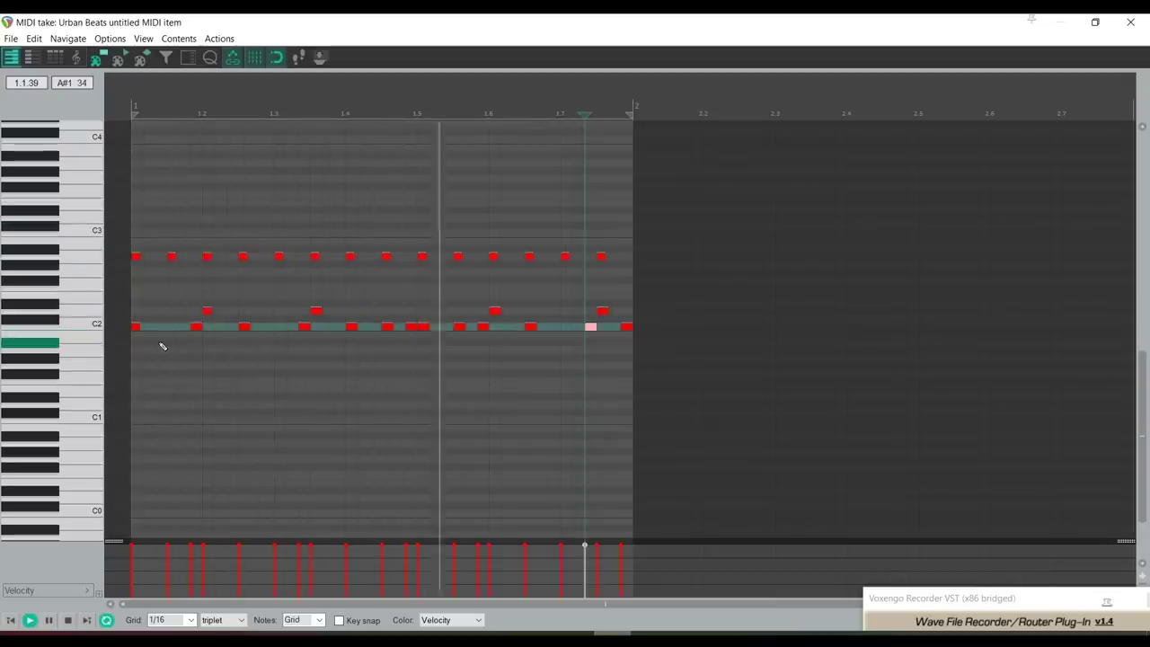
{"action": "key", "text": "space"}
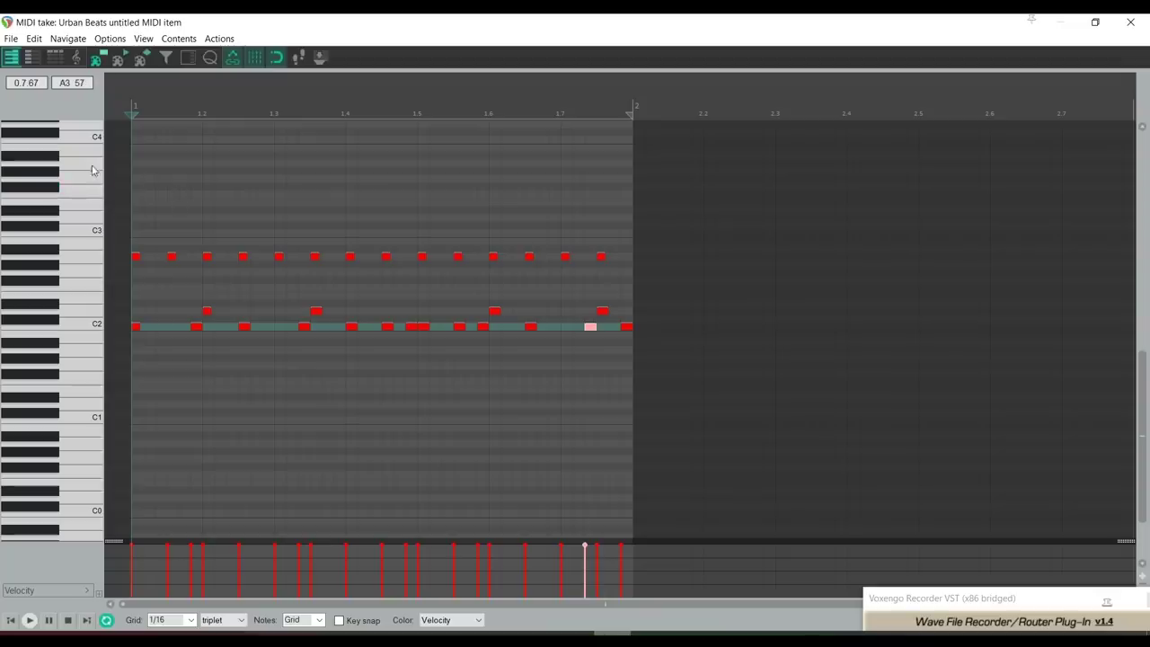
{"action": "key", "text": "Escape"}
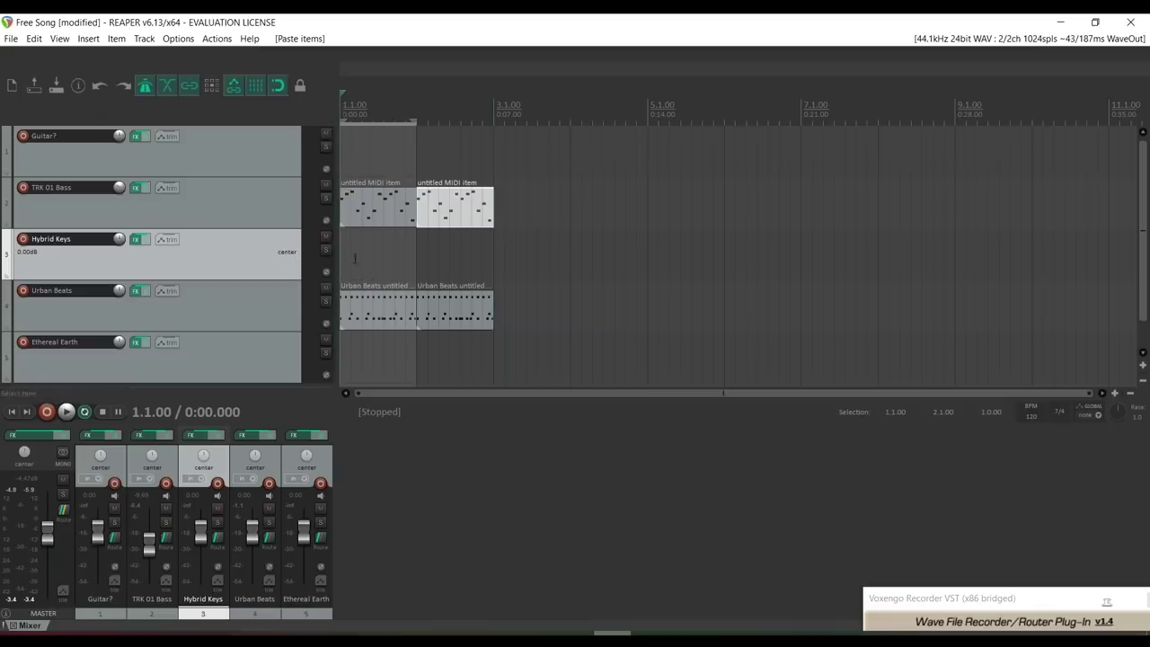
Create a one-bar MIDI item on the Hybrid Keys track, place a C3, D#3 and G3 chord on beat 1, and play it
{"action": "double_click", "coordinate": [355, 258]}
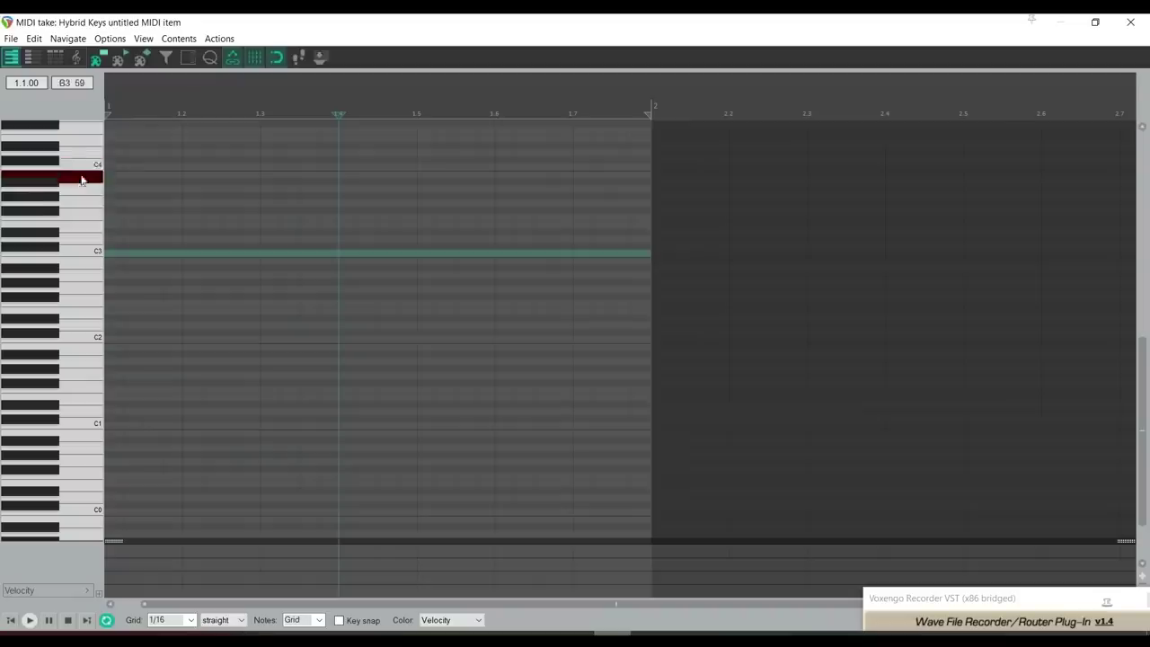
{"action": "left_click", "coordinate": [119, 257]}
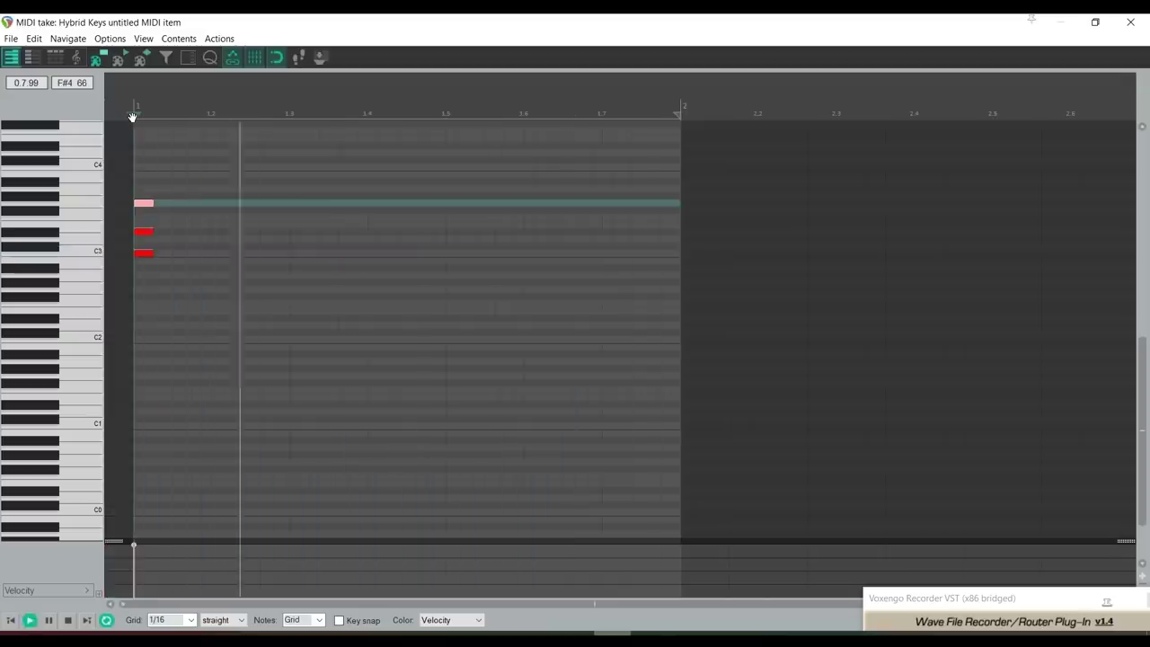
{"action": "key", "text": "space"}
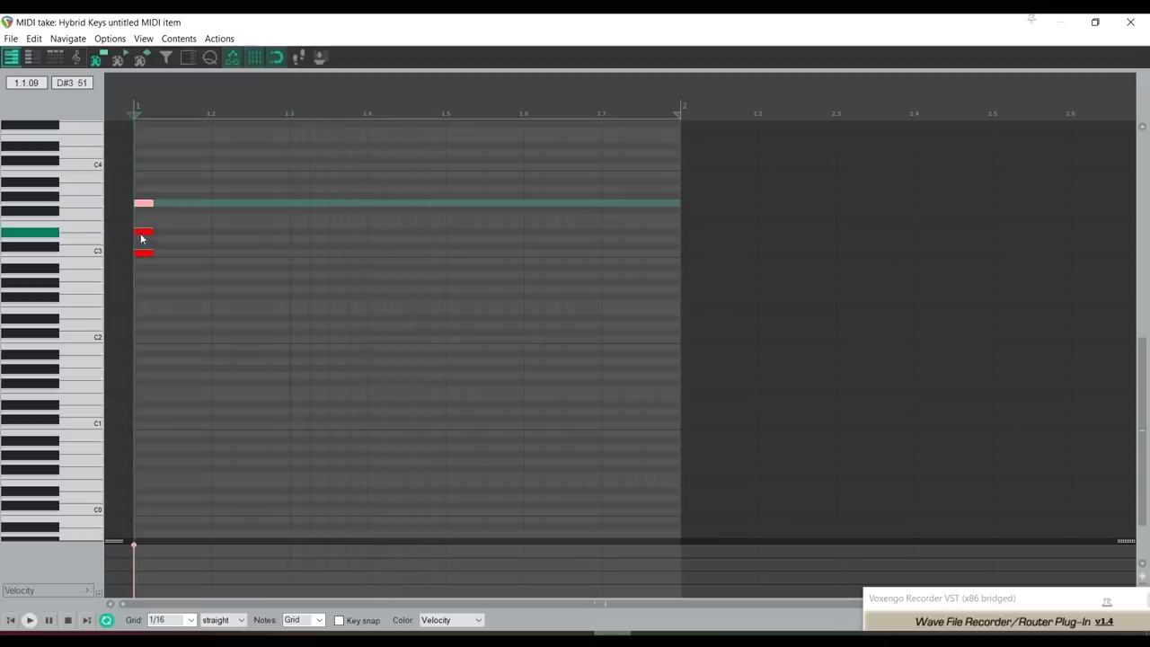
{"action": "key", "text": "space"}
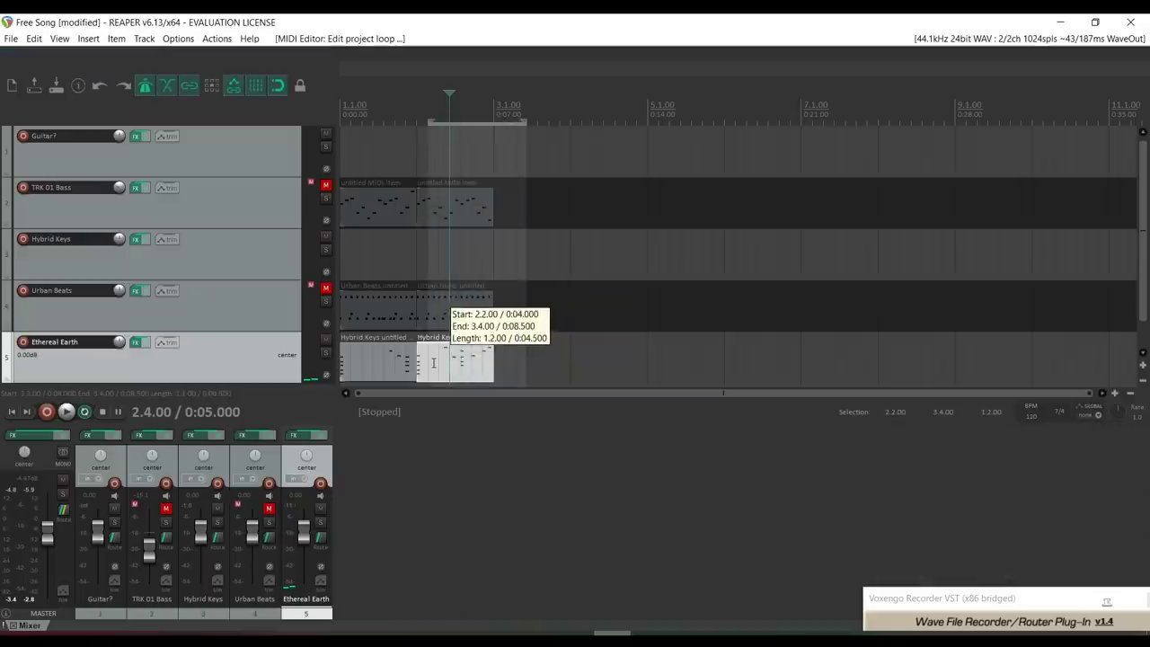
Set the arrangement's loop selection to span bars 1 and 2
{"action": "left_click_drag", "start_coordinate": [504, 296], "coordinate": [548, 296]}
{"action": "left_click_drag", "start_coordinate": [493, 121], "coordinate": [342, 120]}
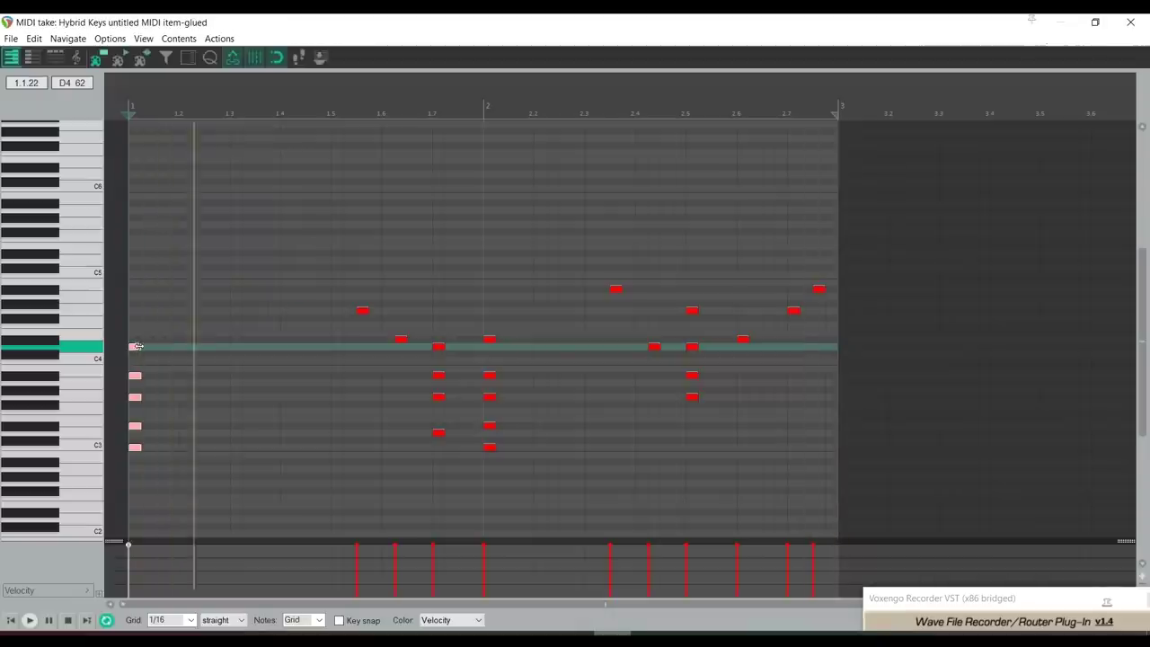
Lengthen the selected five-note opening chord on beat 1 of bar 1 until the next note, halfway through beat 5
{"action": "left_click_drag", "start_coordinate": [139, 346], "coordinate": [356, 346]}
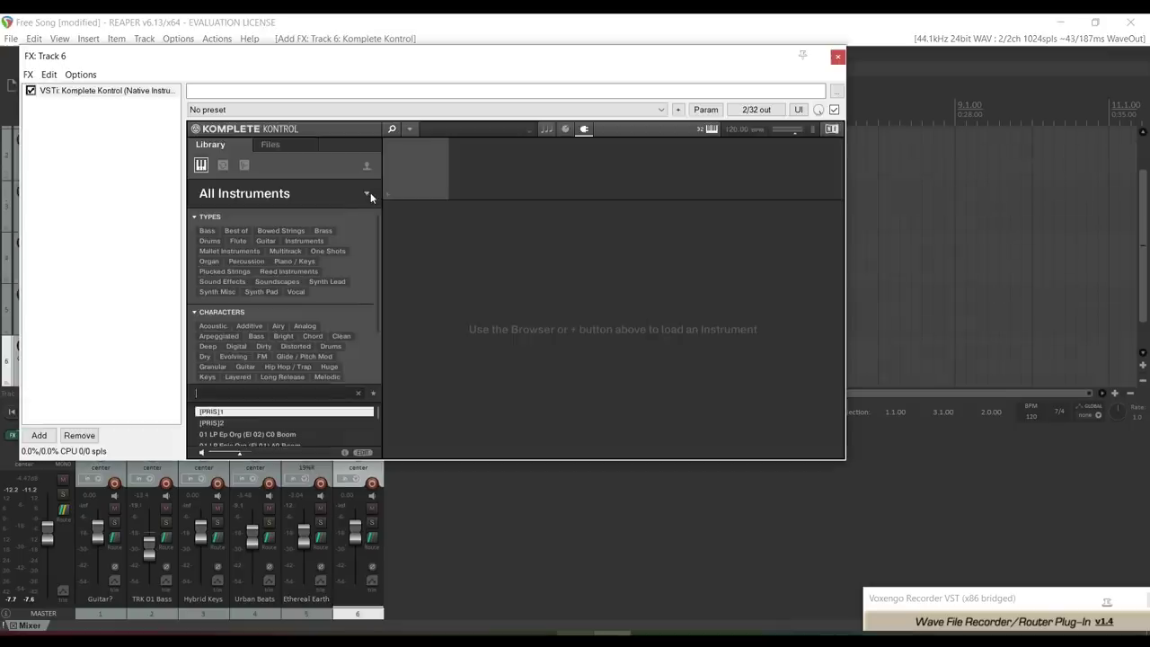
Browse the Komplete Kontrol instrument library on Track 6 and choose Analog Dreams from the sampled instruments
{"action": "left_click", "coordinate": [369, 193]}
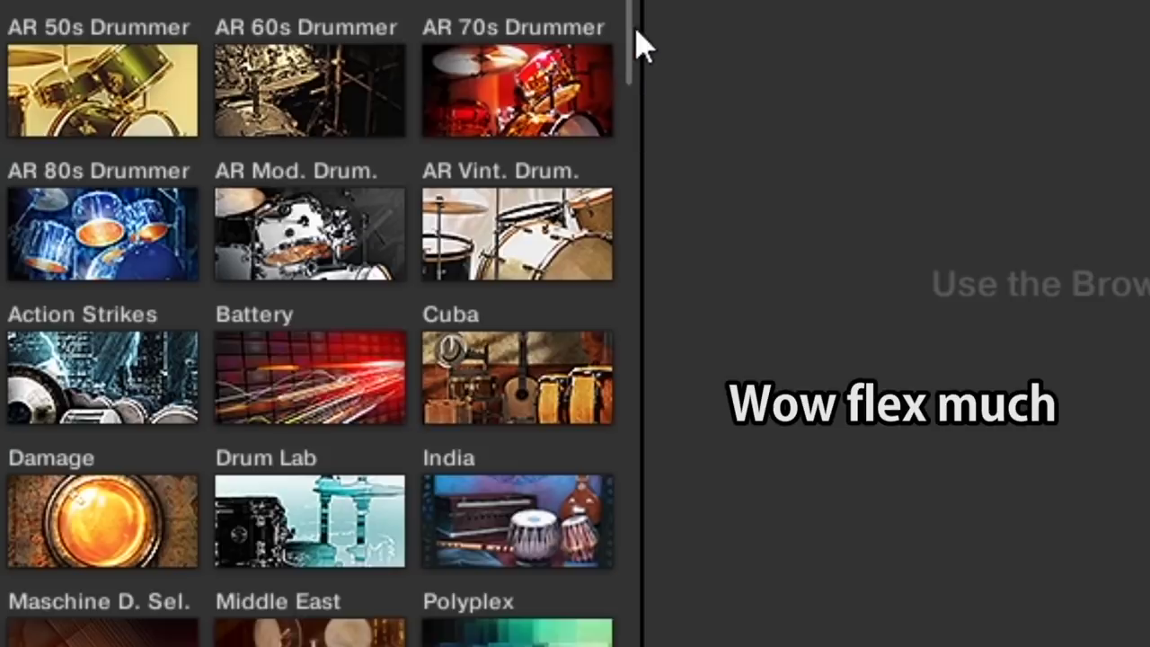
{"action": "left_click_drag", "start_coordinate": [636, 30], "coordinate": [639, 51]}
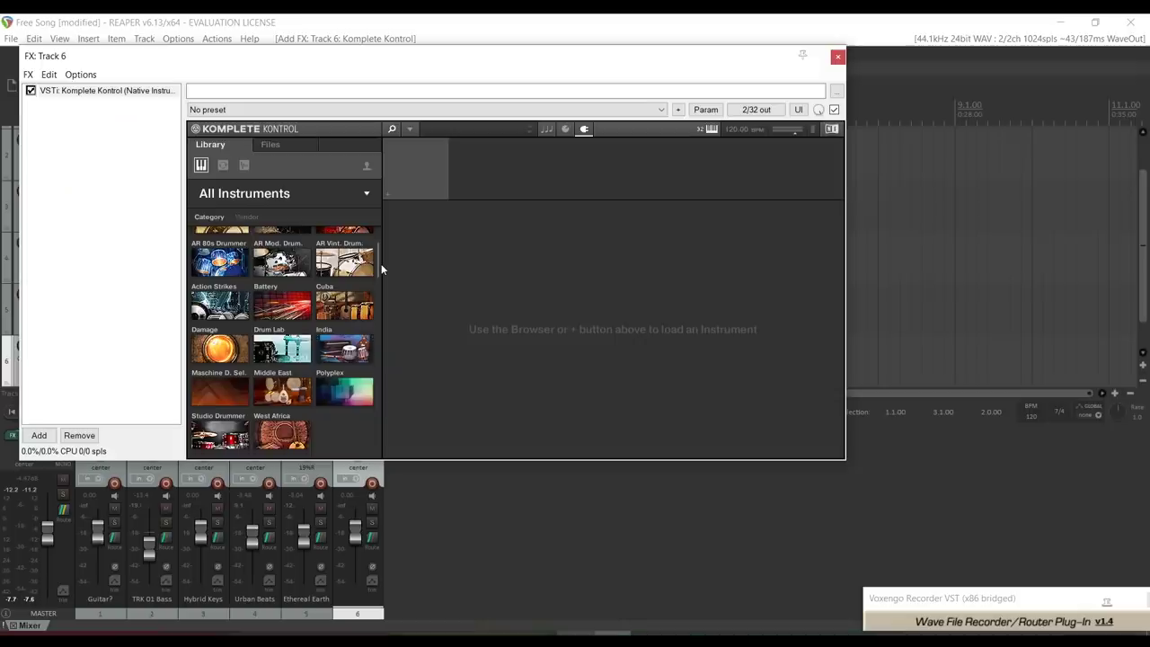
{"action": "left_click_drag", "start_coordinate": [381, 263], "coordinate": [381, 269]}
{"action": "left_click", "coordinate": [347, 238]}
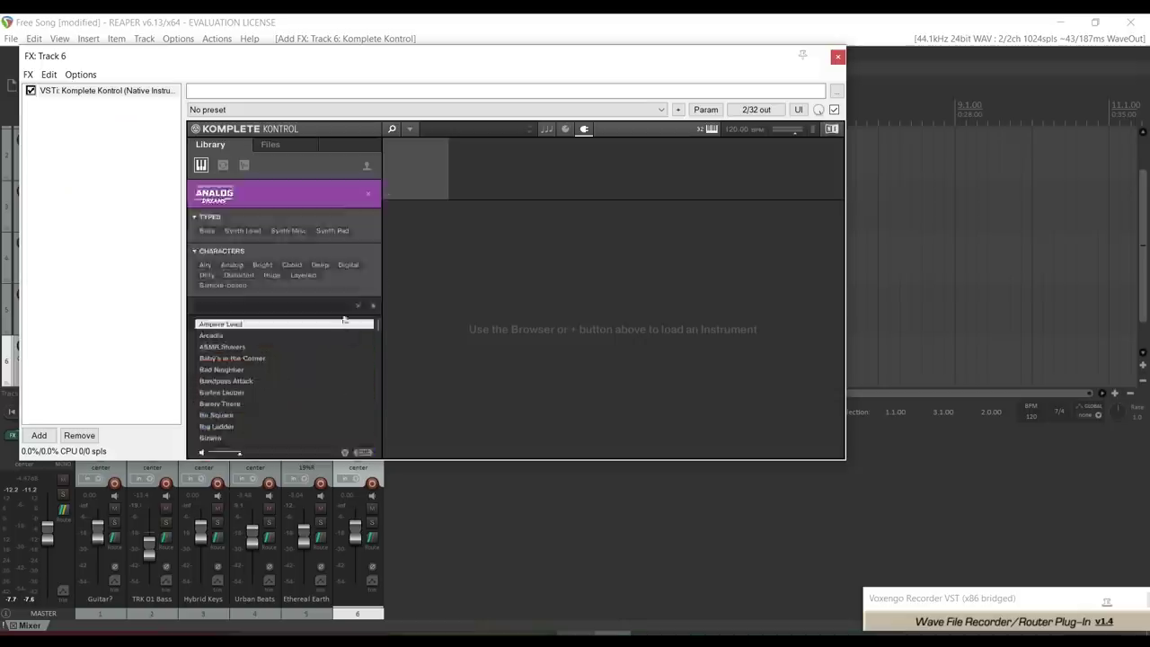
{"action": "left_click", "coordinate": [367, 195]}
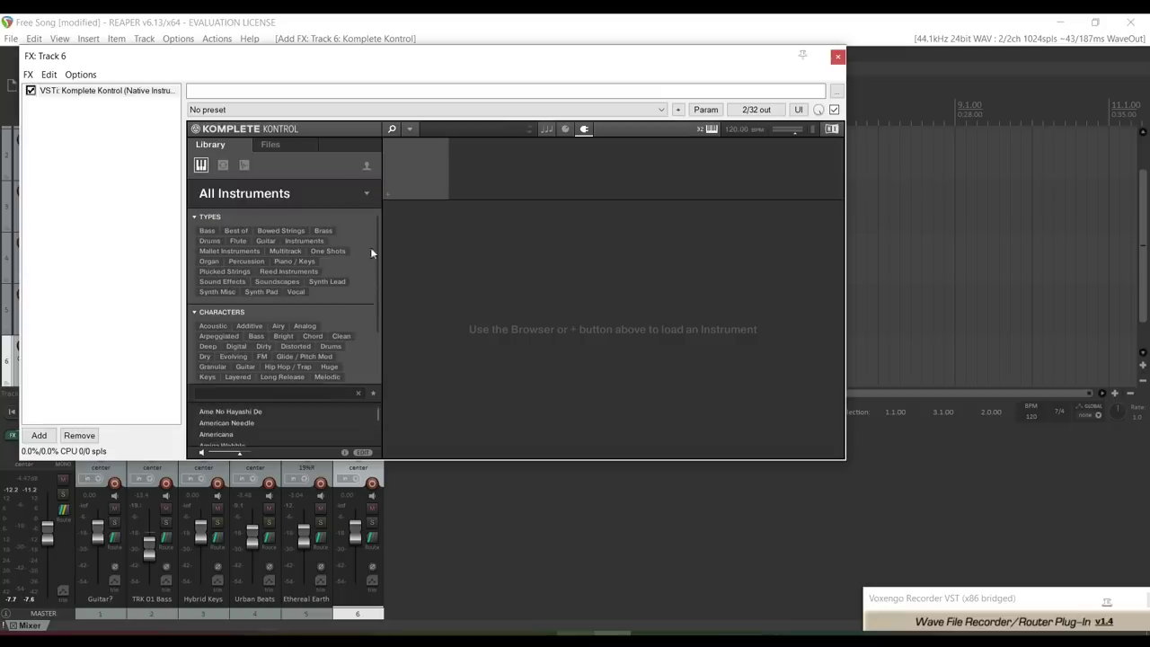
{"action": "left_click", "coordinate": [244, 194]}
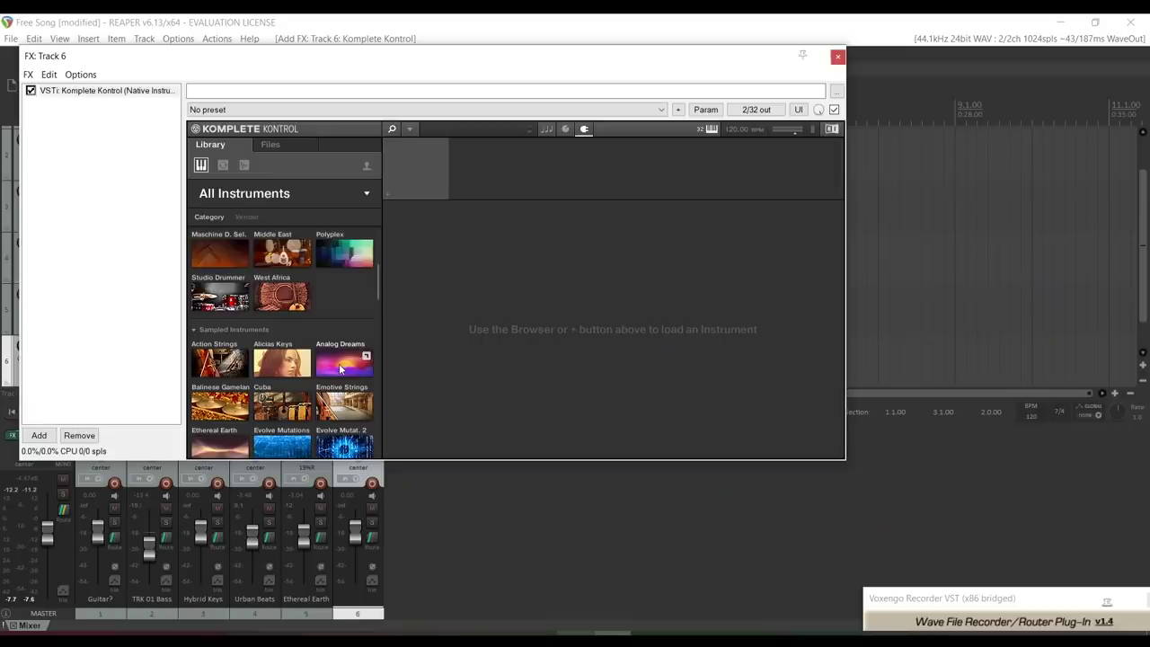
{"action": "left_click", "coordinate": [341, 364]}
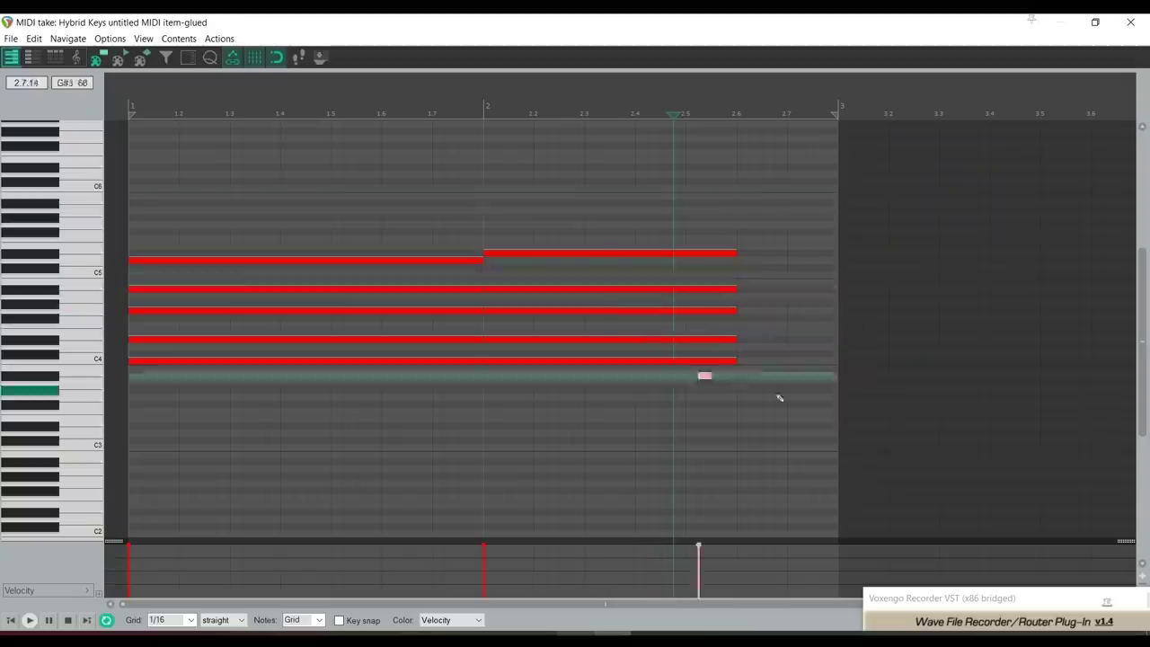
Extend the sustained chord notes to the end of bar 2, play the part, and close the editor
{"action": "left_click_drag", "start_coordinate": [643, 309], "coordinate": [388, 203]}
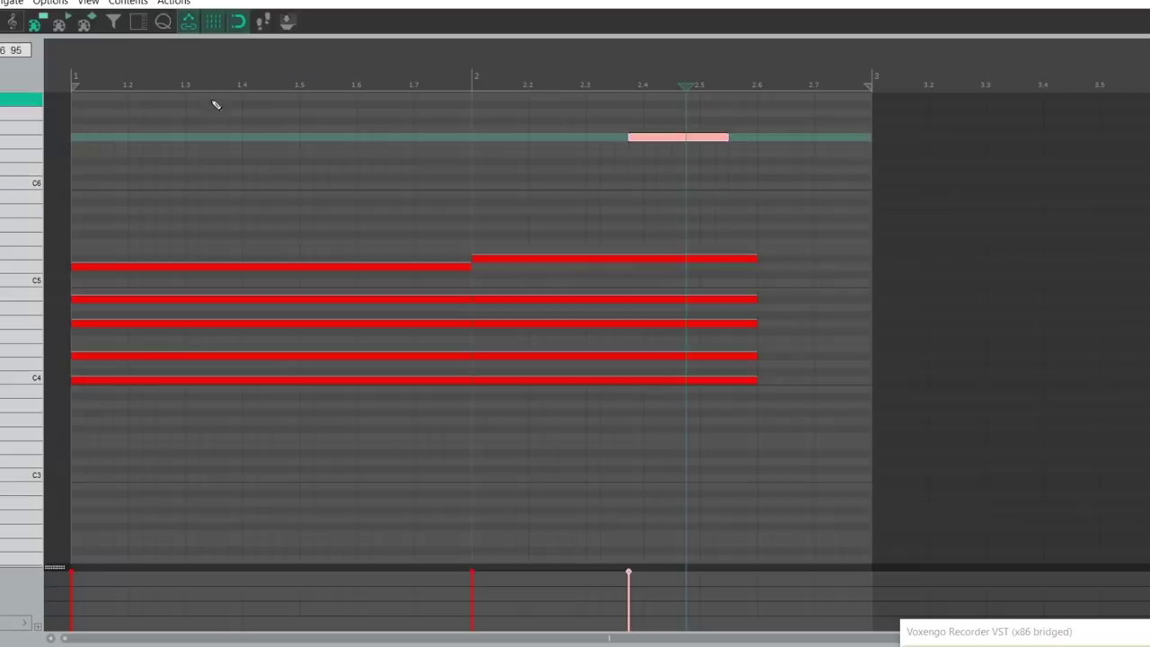
{"action": "key", "text": "space"}
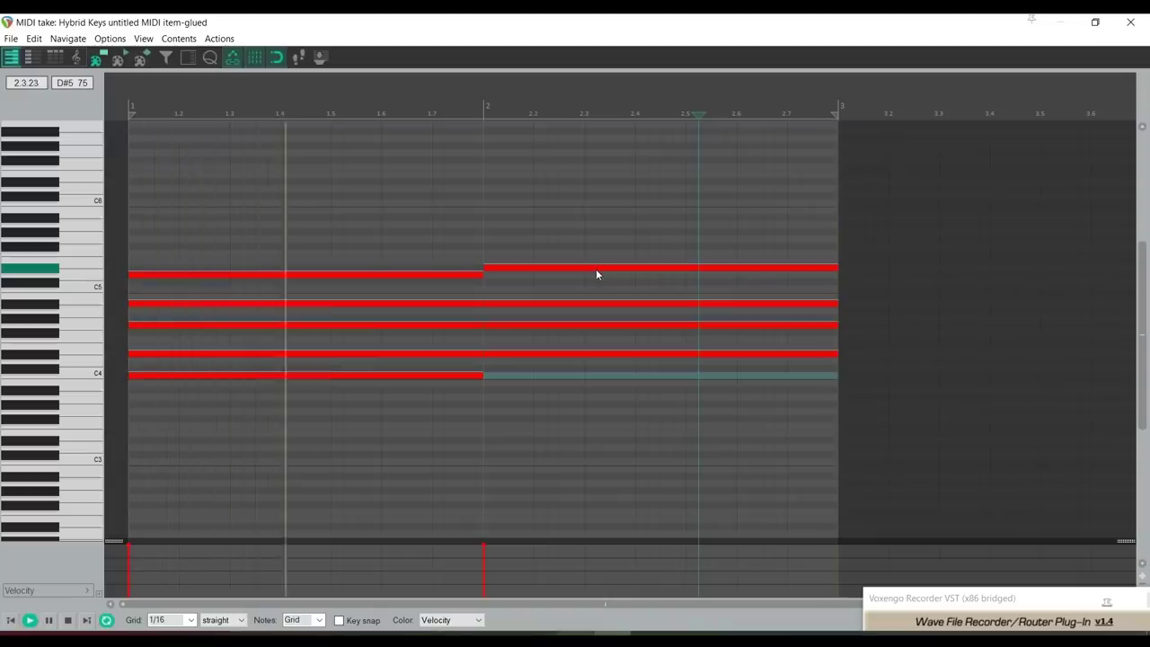
{"action": "left_click", "coordinate": [1131, 21]}
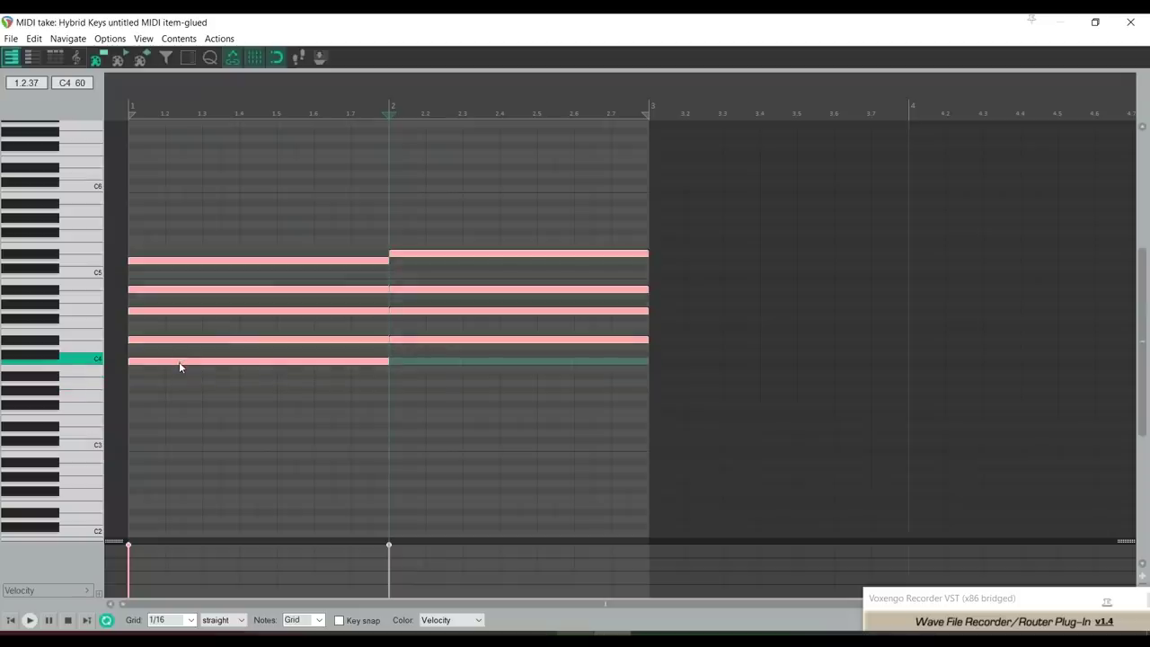
Transpose all the selected sustained chord notes down three semitones and back up five semitones
{"action": "key", "text": "Down"}
{"action": "key", "text": "Down"}
{"action": "key", "text": "Down"}
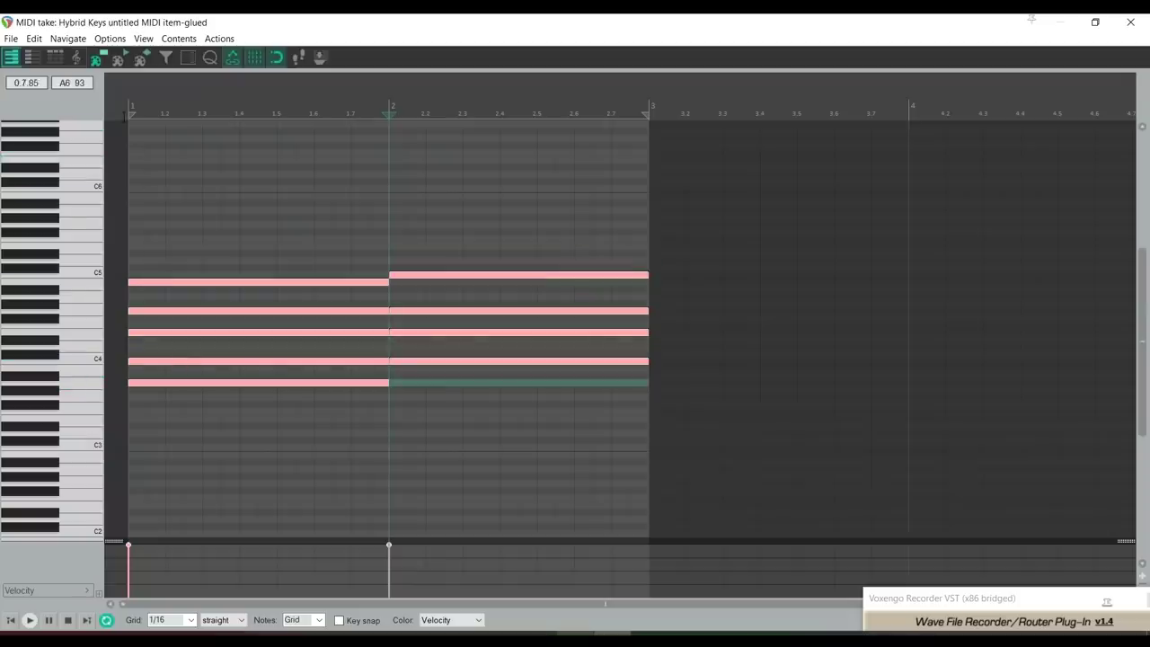
{"action": "key", "text": "Up"}
{"action": "key", "text": "Up"}
{"action": "key", "text": "Up"}
{"action": "key", "text": "Up"}
{"action": "key", "text": "Up"}
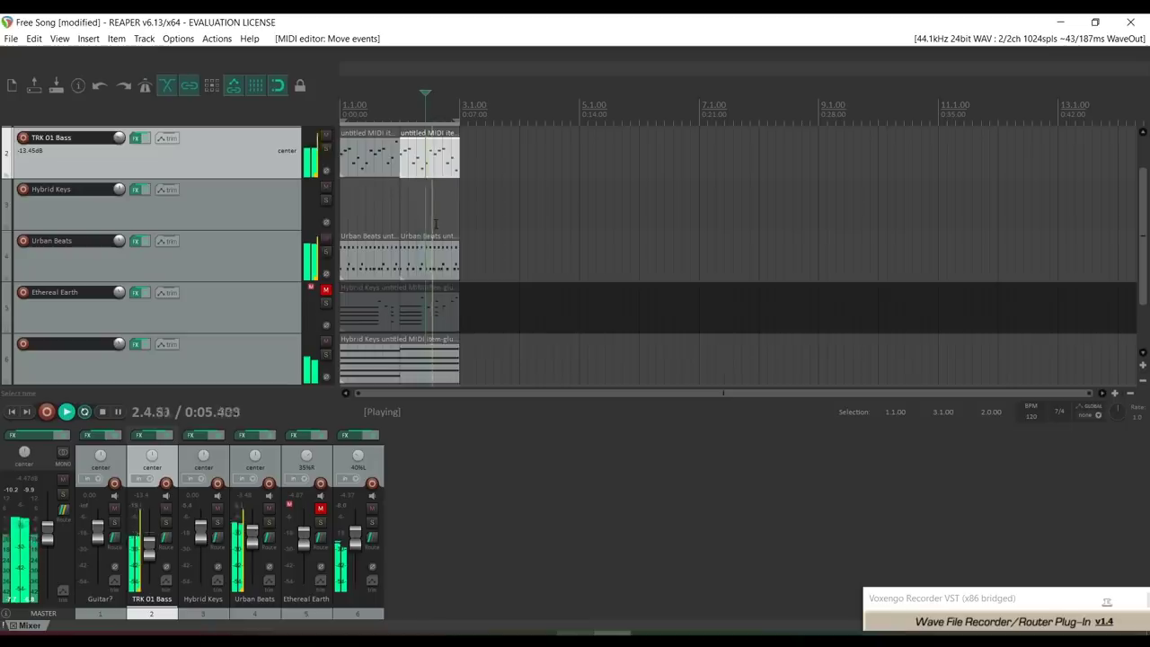
Open the first bass item for editing, and extend the end of the MIDI item that starts at bar 3
{"action": "left_click", "coordinate": [373, 171]}
{"action": "double_click", "coordinate": [373, 171]}
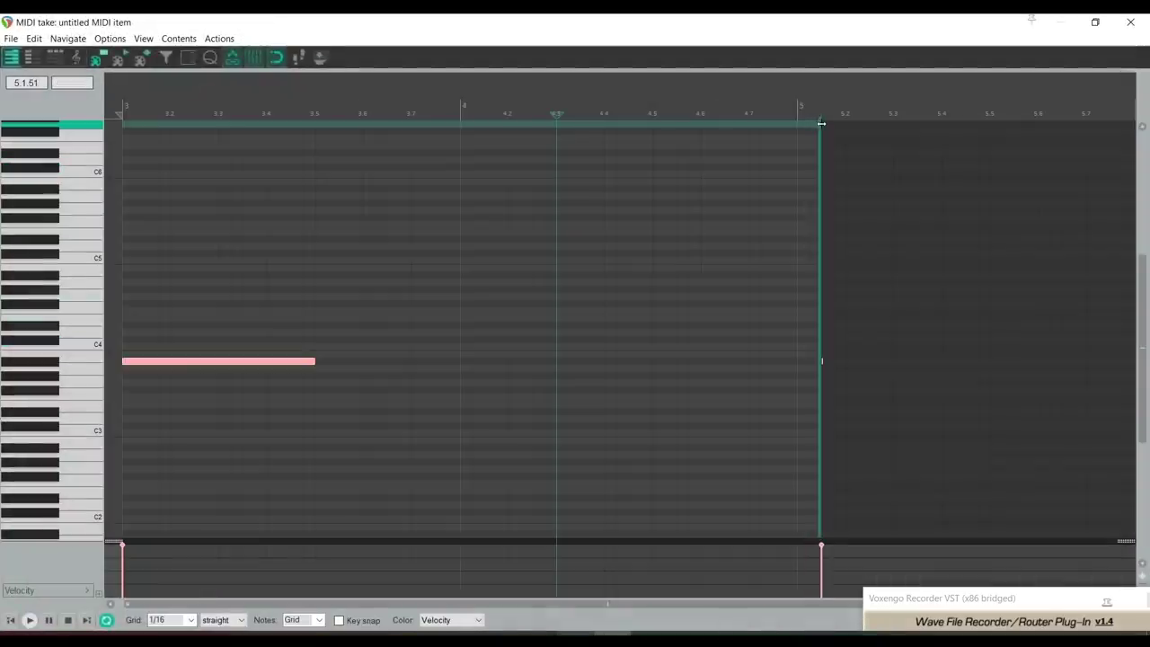
{"action": "left_click_drag", "start_coordinate": [822, 123], "coordinate": [972, 140]}
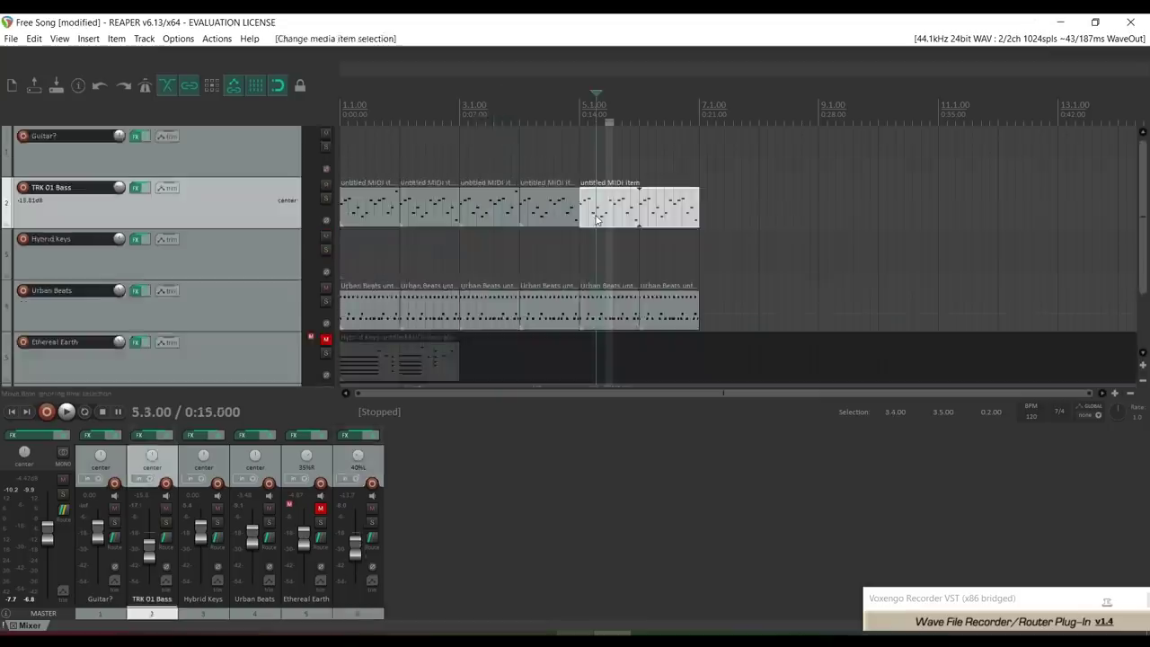
Open the bass item at bar 5 and delete all of its notes
{"action": "double_click", "coordinate": [600, 215]}
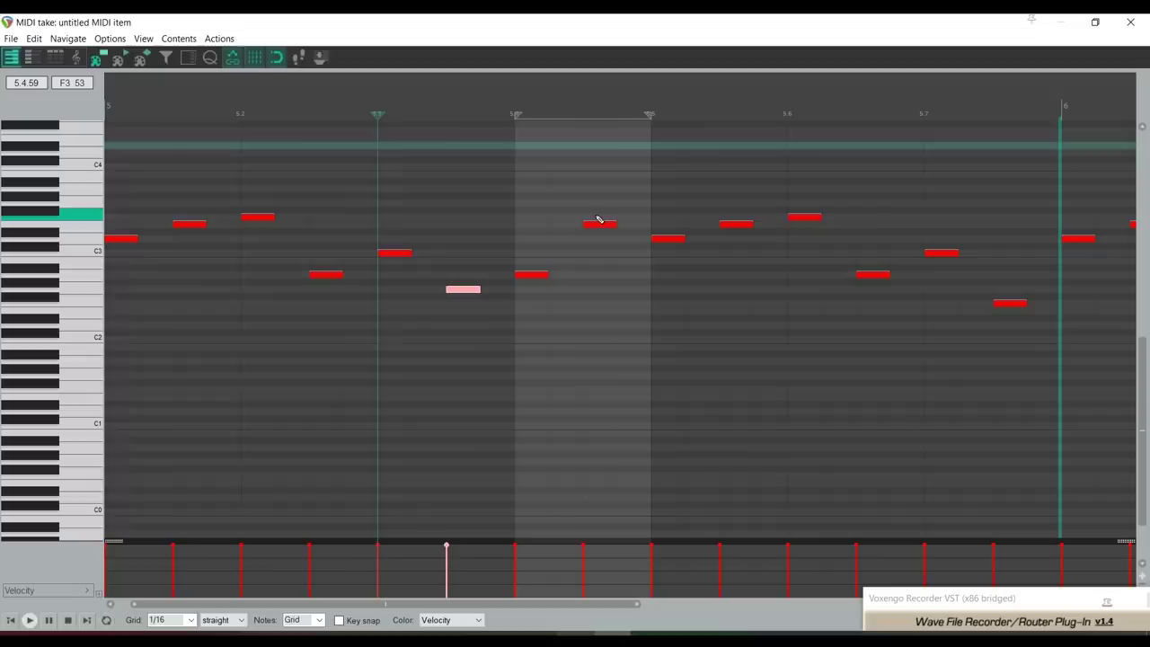
{"action": "double_click", "coordinate": [122, 245]}
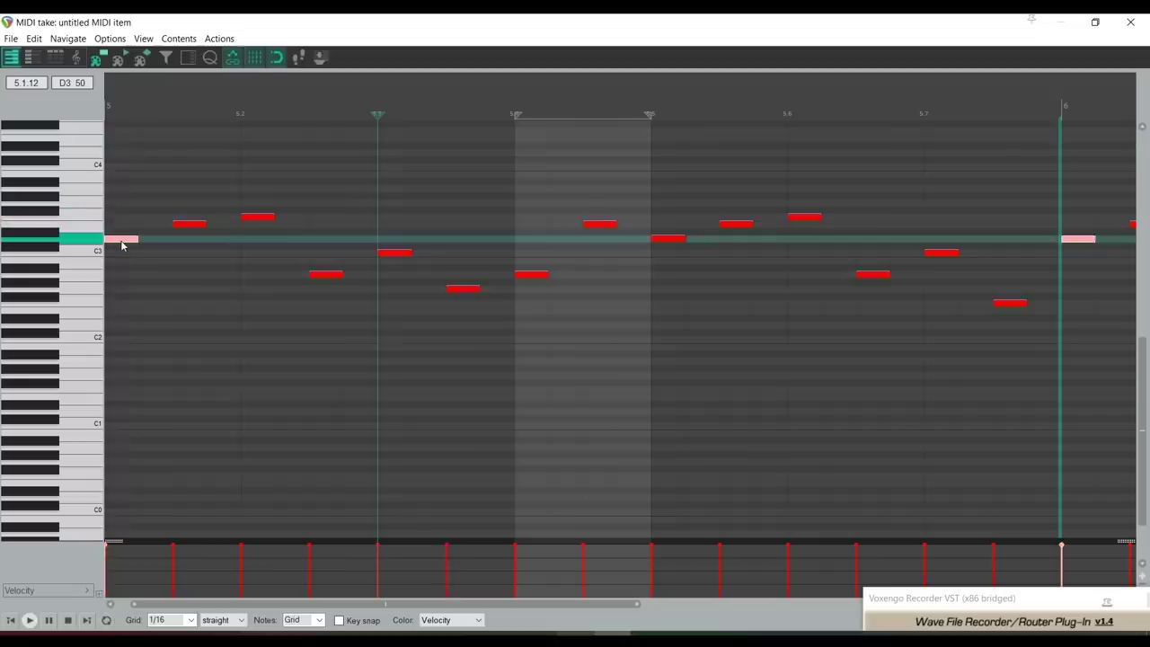
{"action": "key", "text": "ctrl+a"}
{"action": "key", "text": "Delete"}
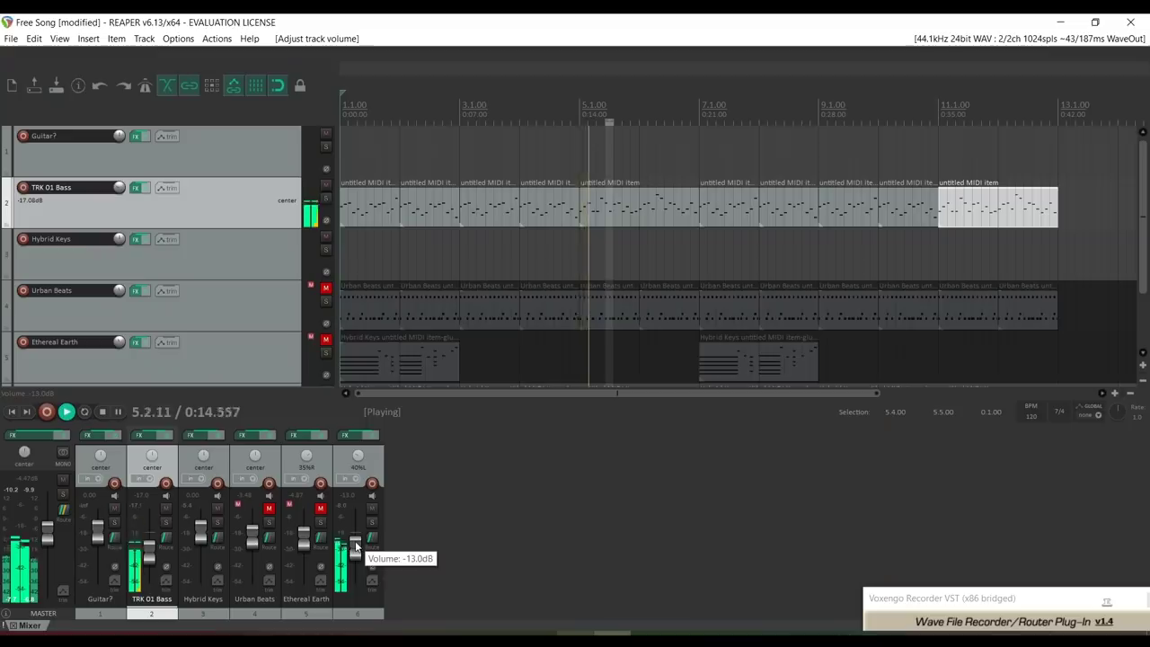
Lower the volume of the unnamed sixth track while the song plays
{"action": "scroll", "coordinate": [356, 545], "scroll_direction": "down", "scroll_amount": 2}
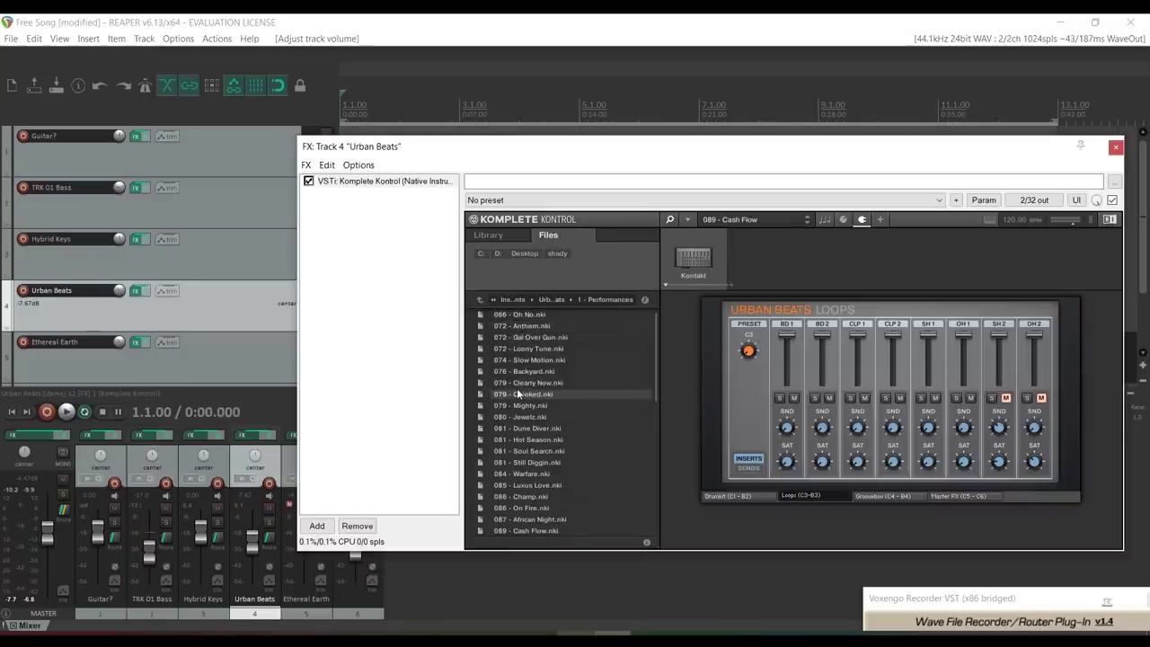
Load the 066 - Oh No performance on the Urban Beats track, play the song, and lower that track's volume
{"action": "double_click", "coordinate": [517, 314]}
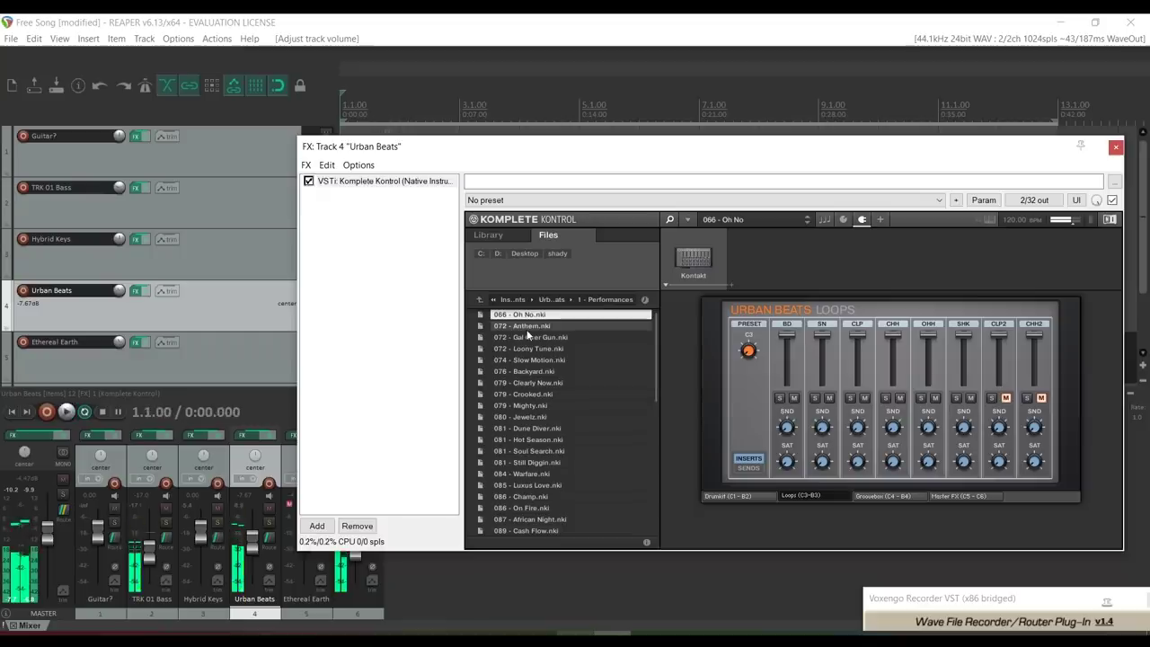
{"action": "left_click", "coordinate": [1116, 147]}
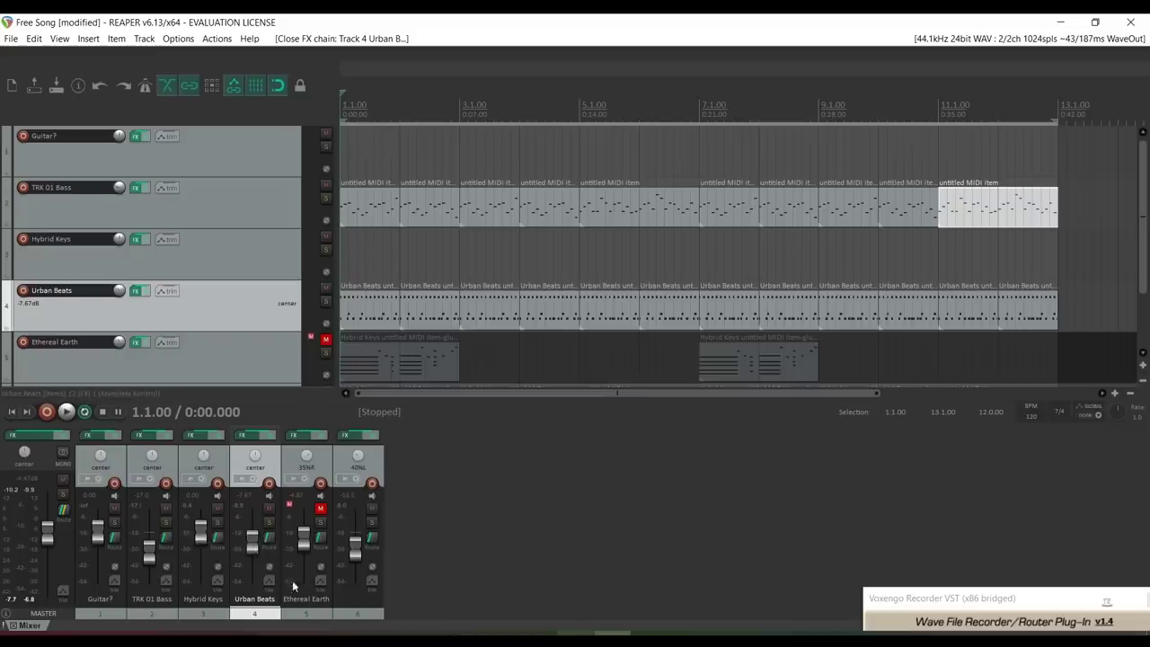
{"action": "key", "text": "space"}
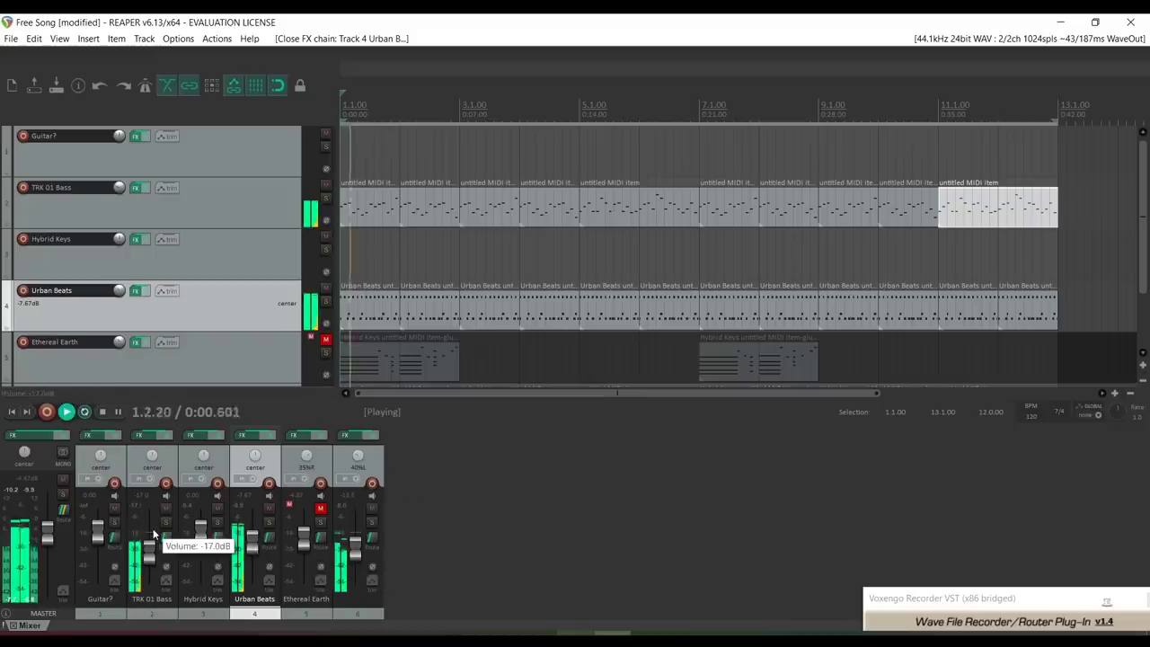
{"action": "scroll", "coordinate": [254, 544], "scroll_direction": "down", "scroll_amount": 2}
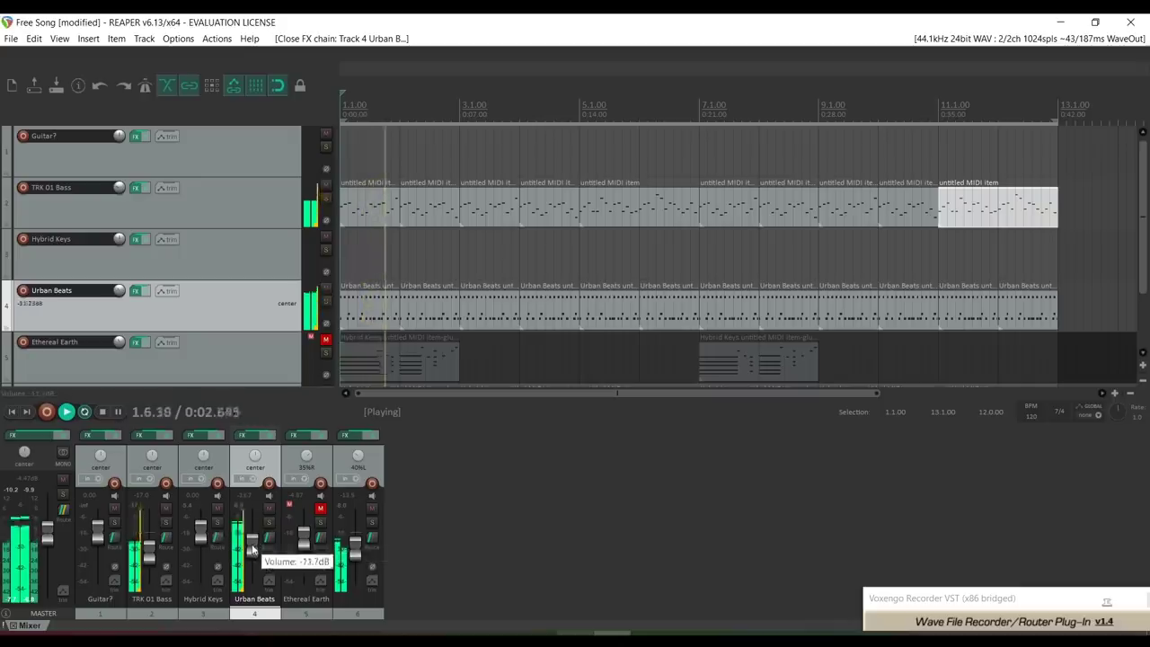
Play the bar 1 Urban Beats pattern in the MIDI editor, and play the arrangement from the start
{"action": "double_click", "coordinate": [409, 310]}
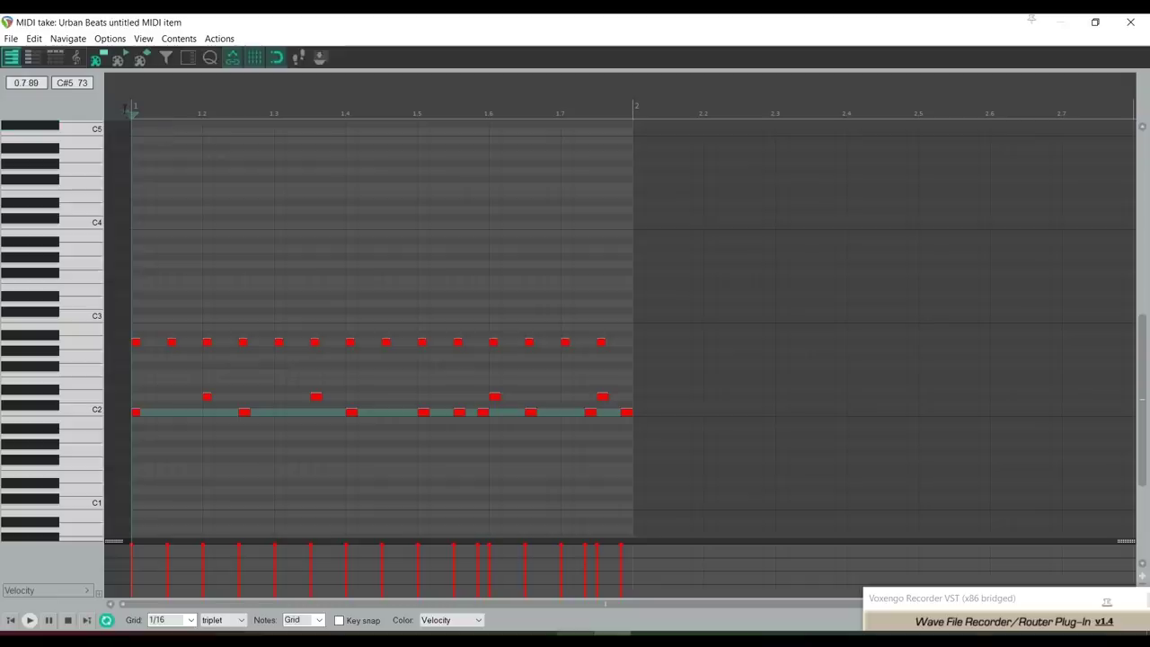
{"action": "key", "text": "space"}
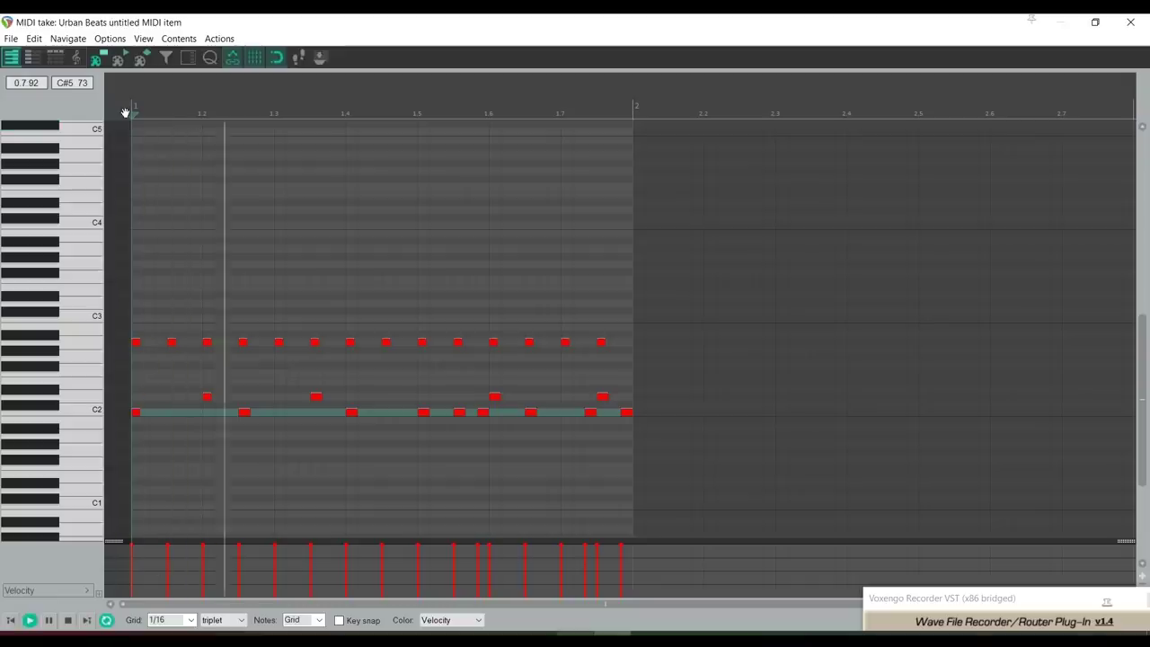
{"action": "key", "text": "space"}
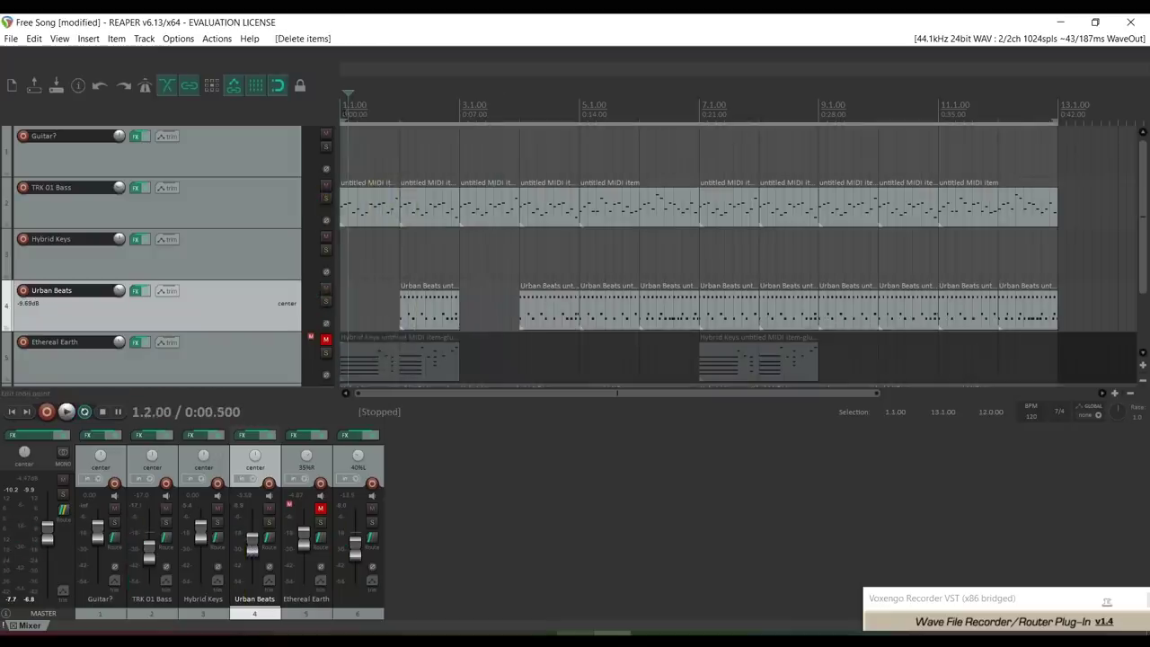
{"action": "key", "text": "space"}
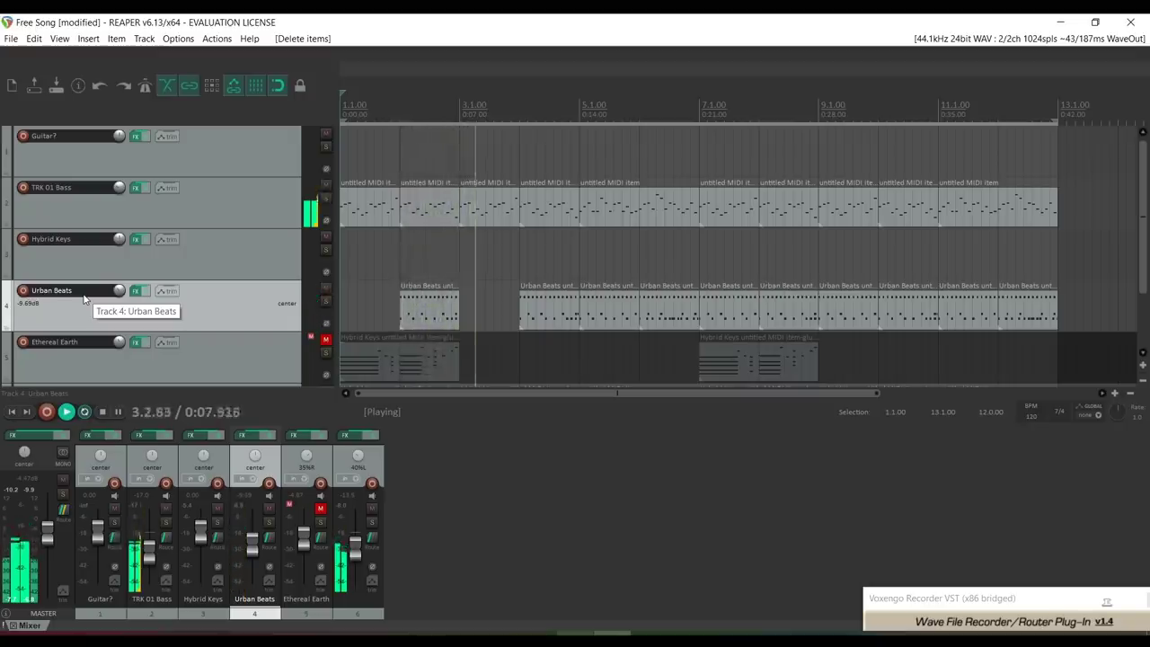
Transpose all notes of the bar 1 bass item up one octave and close the editor
{"action": "double_click", "coordinate": [369, 204]}
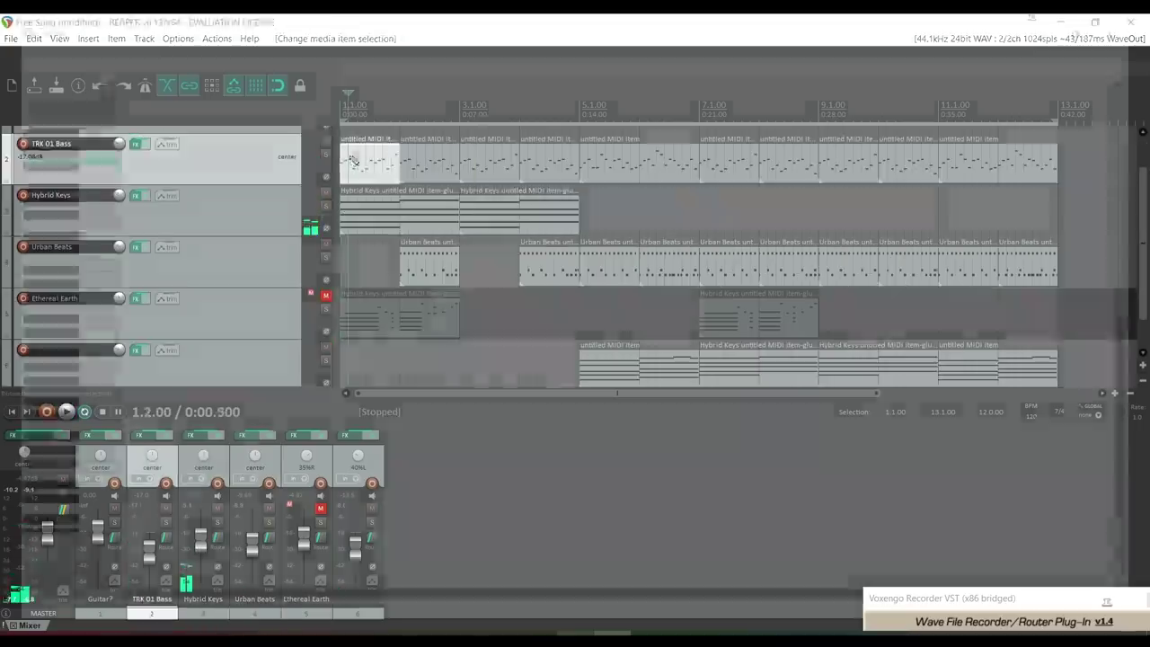
{"action": "key", "text": "ctrl+a"}
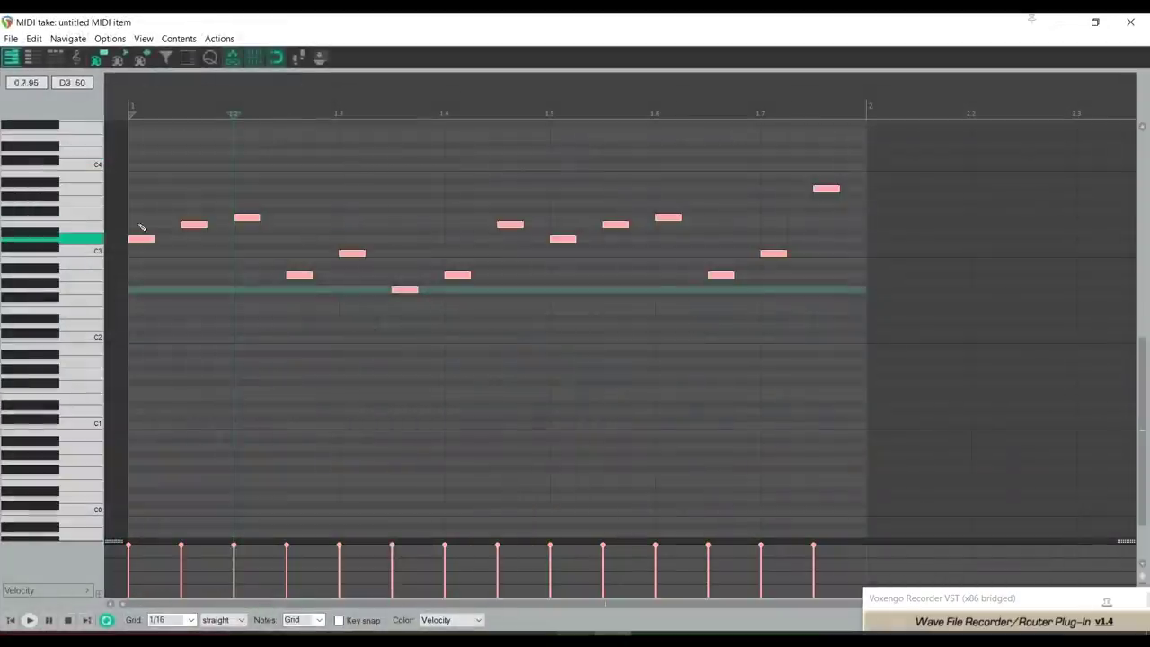
{"action": "left_click_drag", "start_coordinate": [140, 242], "coordinate": [140, 157]}
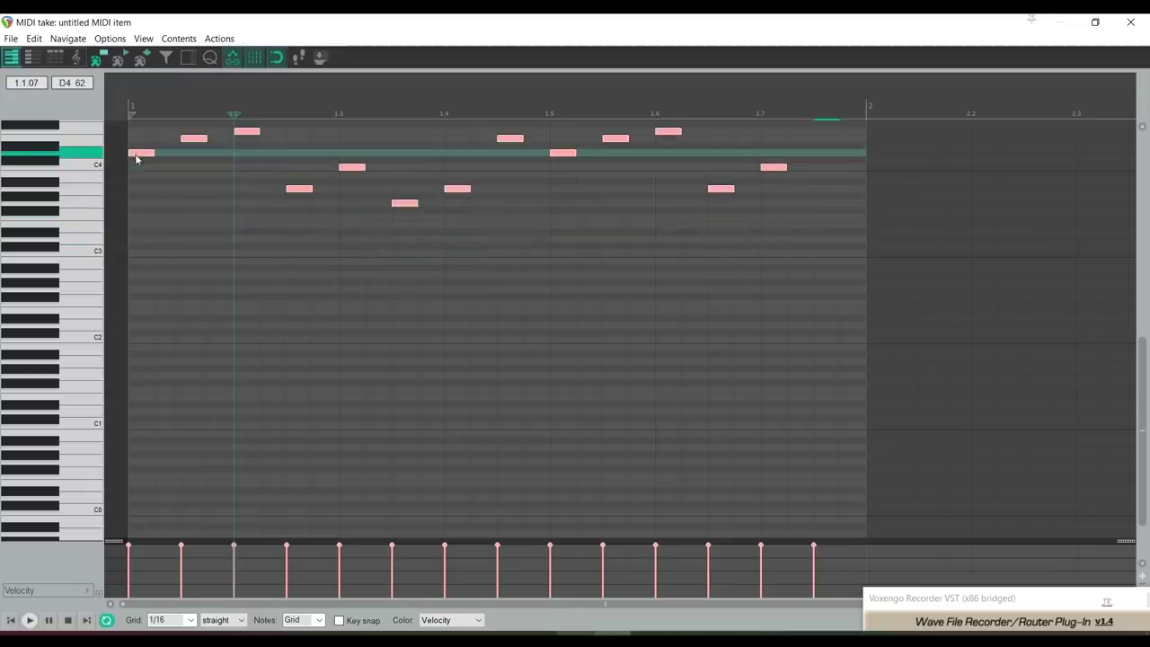
{"action": "left_click", "coordinate": [1134, 20]}
Transpose all notes of the bar 3 bass item up one octave, close the editor, and play the song
{"action": "left_click", "coordinate": [502, 164]}
{"action": "double_click", "coordinate": [502, 163]}
{"action": "key", "text": "ctrl+a"}
{"action": "left_click_drag", "start_coordinate": [141, 238], "coordinate": [141, 154]}
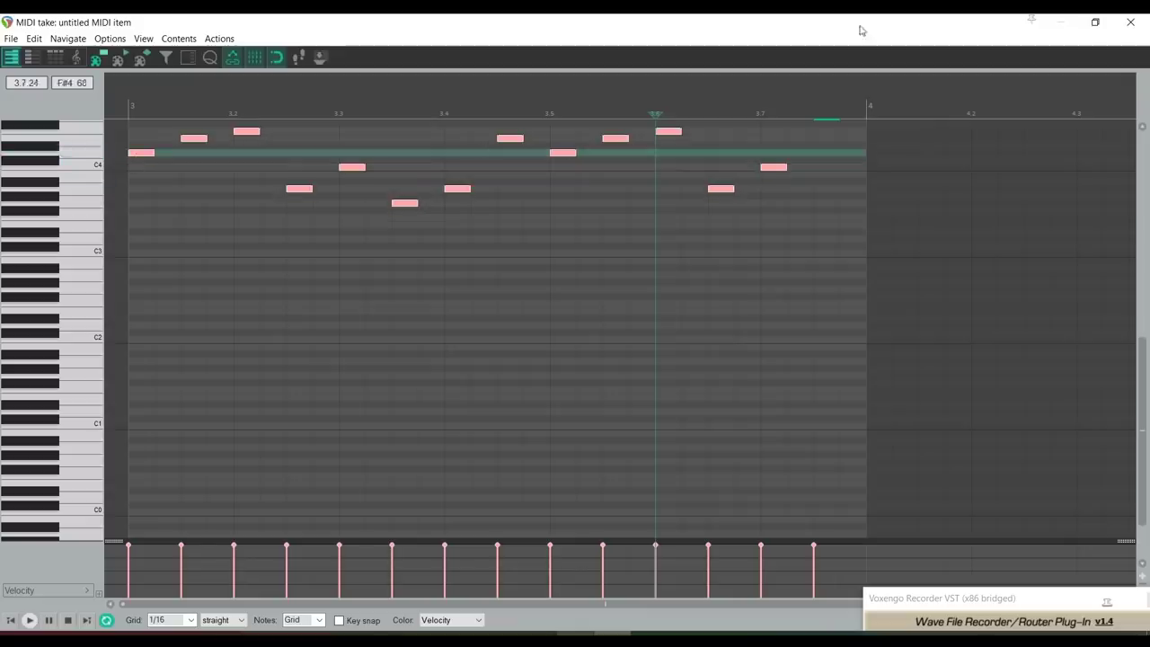
{"action": "left_click", "coordinate": [1131, 21]}
{"action": "key", "text": "space"}
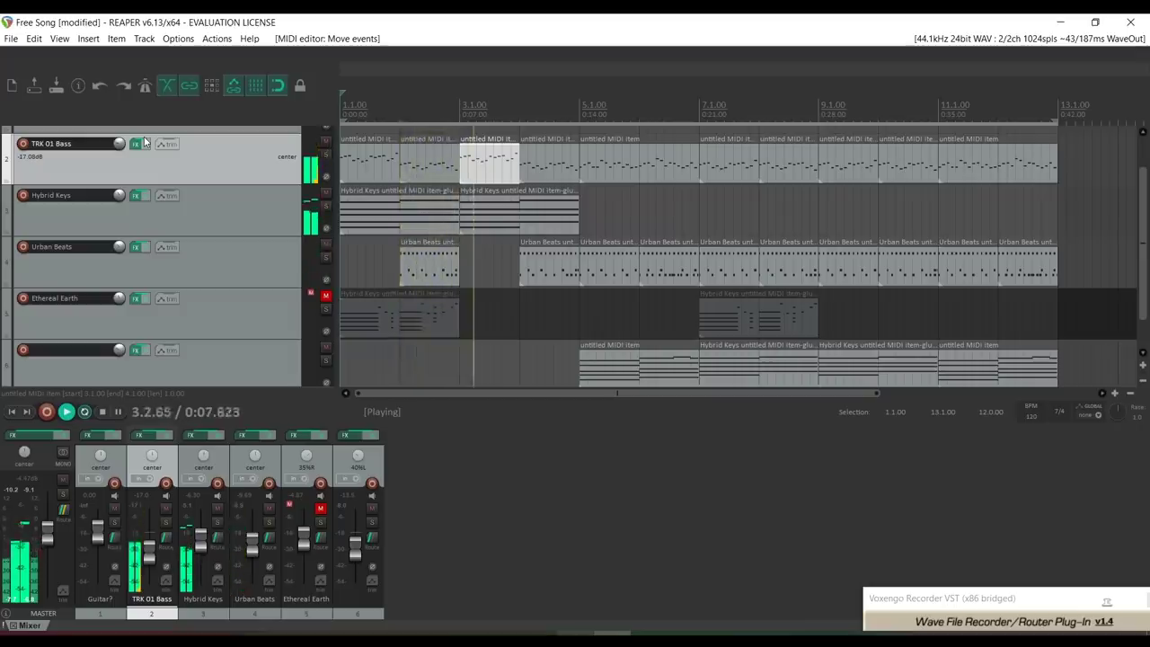
Add G5 at 7.2.50, E5 at 7.4.50, F5 at 7.5, E5 at 7.5.50 and D5 at 7.6 to the melody starting at bar 7, and play it
{"action": "key", "text": "ctrl+alt+e"}
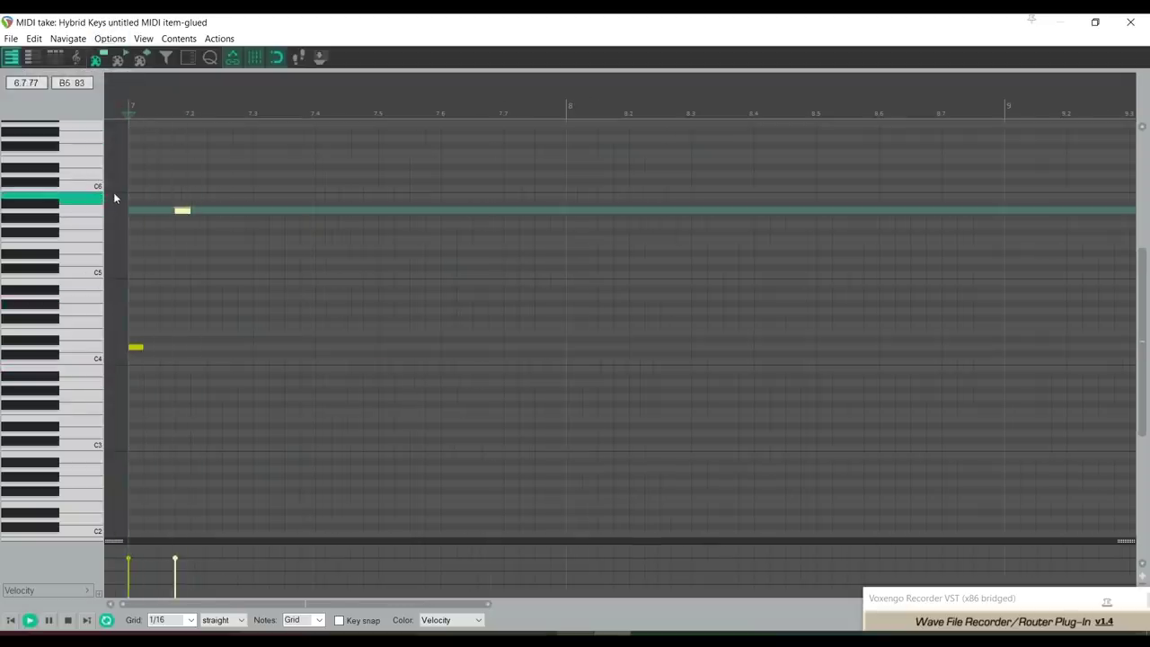
{"action": "left_click", "coordinate": [258, 223]}
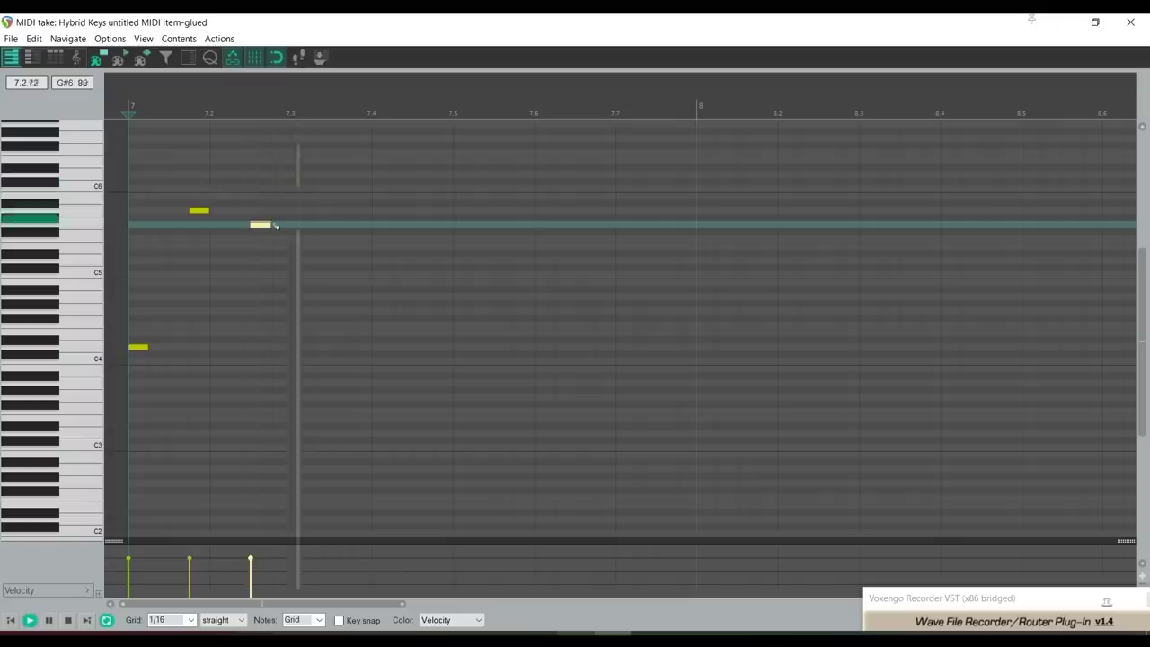
{"action": "left_click", "coordinate": [420, 246]}
{"action": "left_click", "coordinate": [462, 239]}
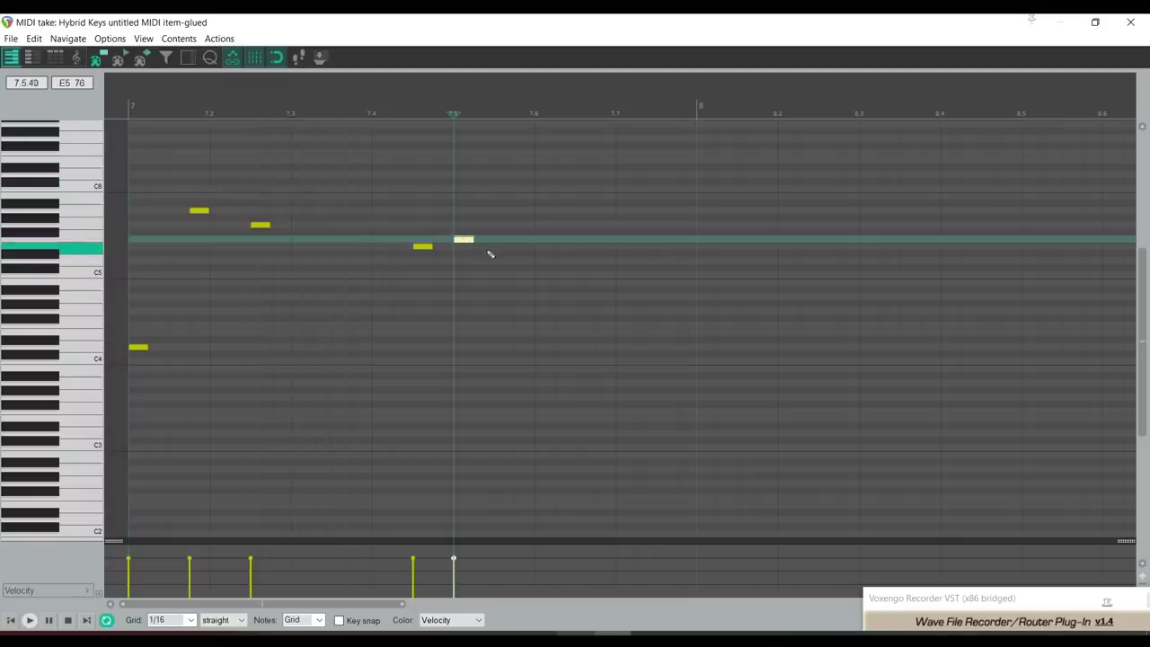
{"action": "left_click", "coordinate": [503, 246]}
{"action": "left_click", "coordinate": [543, 260]}
{"action": "key", "text": "space"}
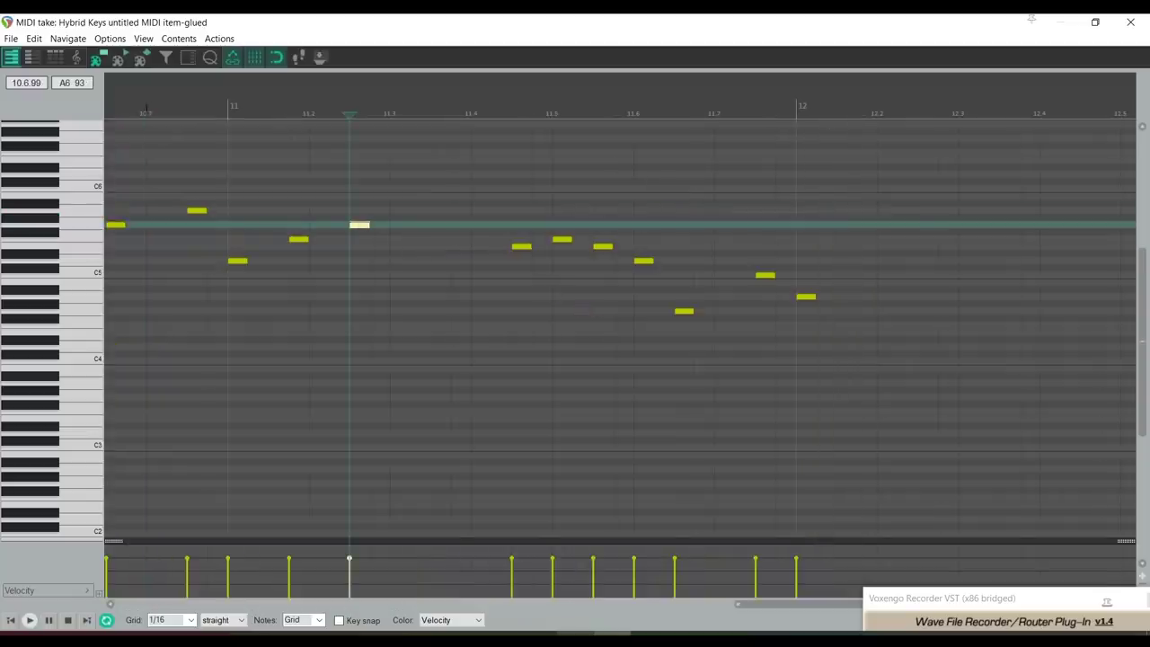
Play the Hybrid Keys melody, and extend the song to bar 19 by pasting the bass, keys, drum and chord items at bar 13
{"action": "key", "text": "space"}
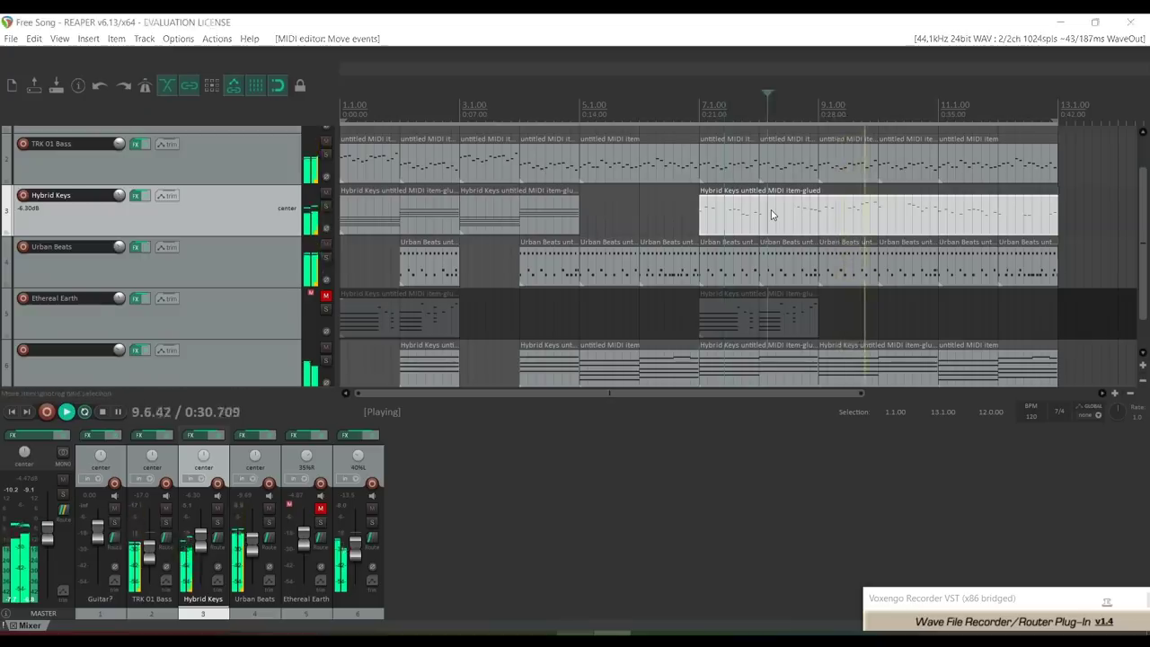
{"action": "double_click", "coordinate": [771, 214]}
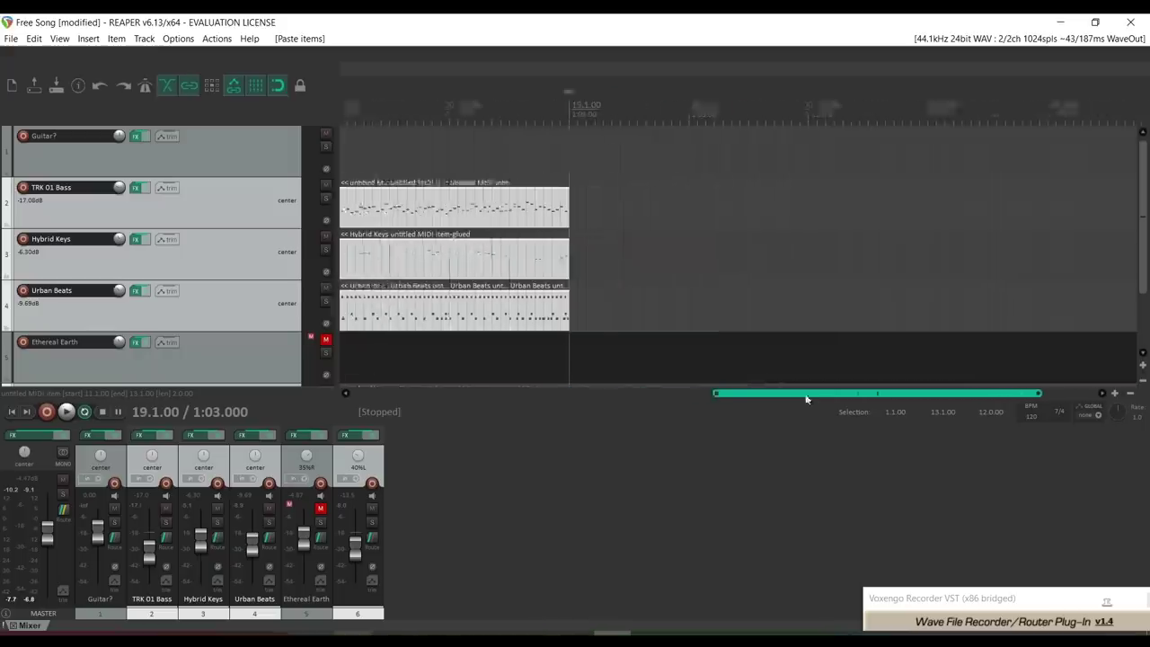
{"action": "left_click_drag", "start_coordinate": [807, 394], "coordinate": [858, 394]}
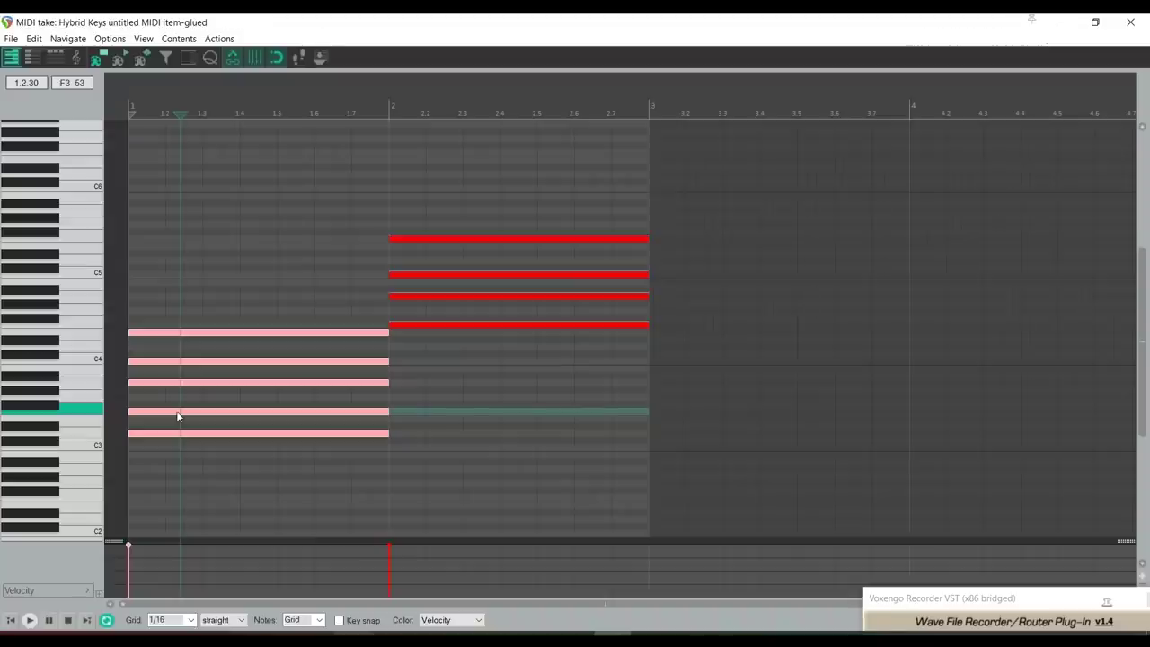
Position the five-note chord in bar 1 with its second-lowest note on F3, and close the MIDI editor
{"action": "mouse_move", "coordinate": [177, 419]}
{"action": "left_mouse_down"}
{"action": "mouse_move", "coordinate": [177, 429]}
{"action": "mouse_move", "coordinate": [177, 415]}
{"action": "left_mouse_up"}
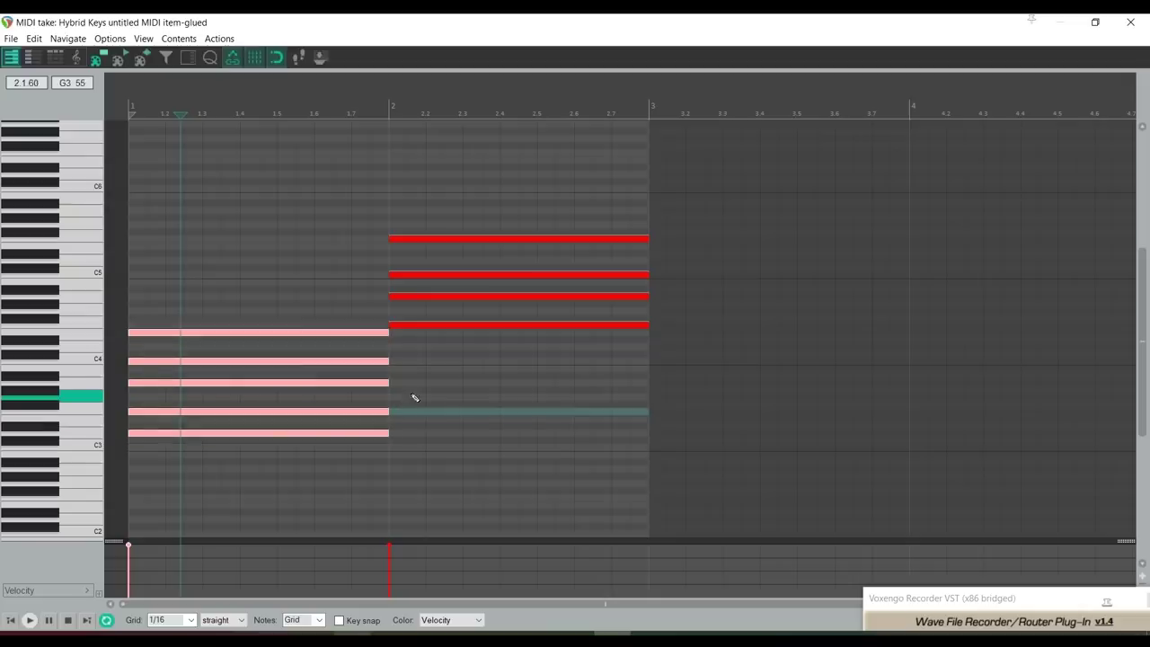
{"action": "left_click", "coordinate": [1129, 22]}
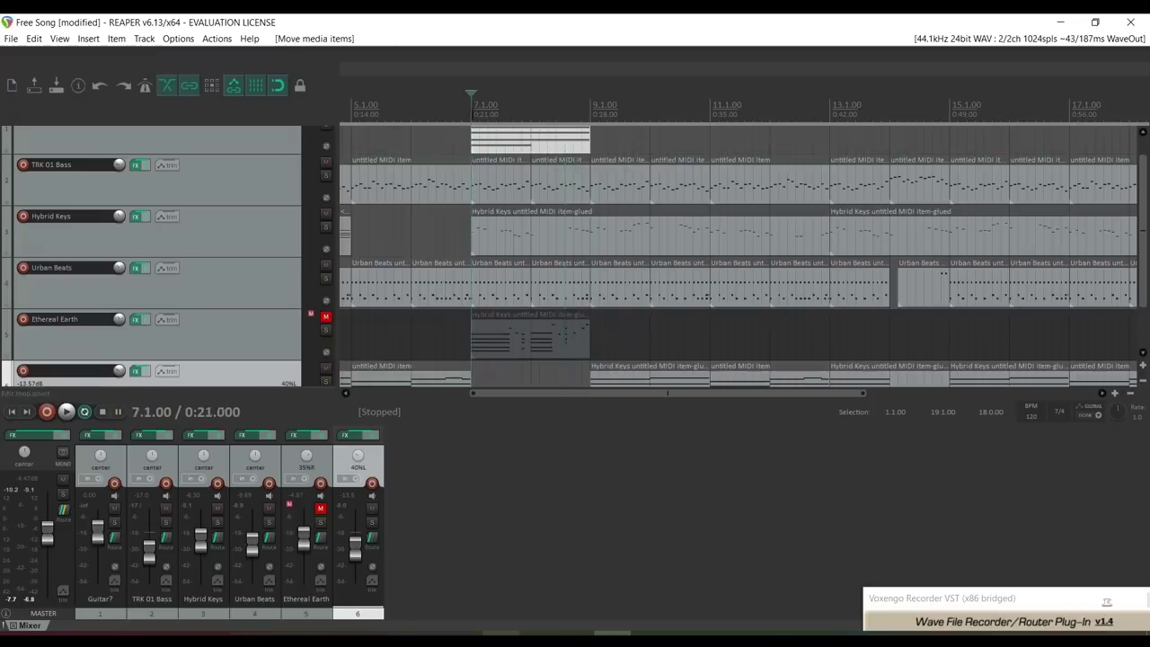
Select all notes of the chord item spanning bars 7 and 8, and play it
{"action": "left_click_drag", "start_coordinate": [1137, 257], "coordinate": [1136, 198]}
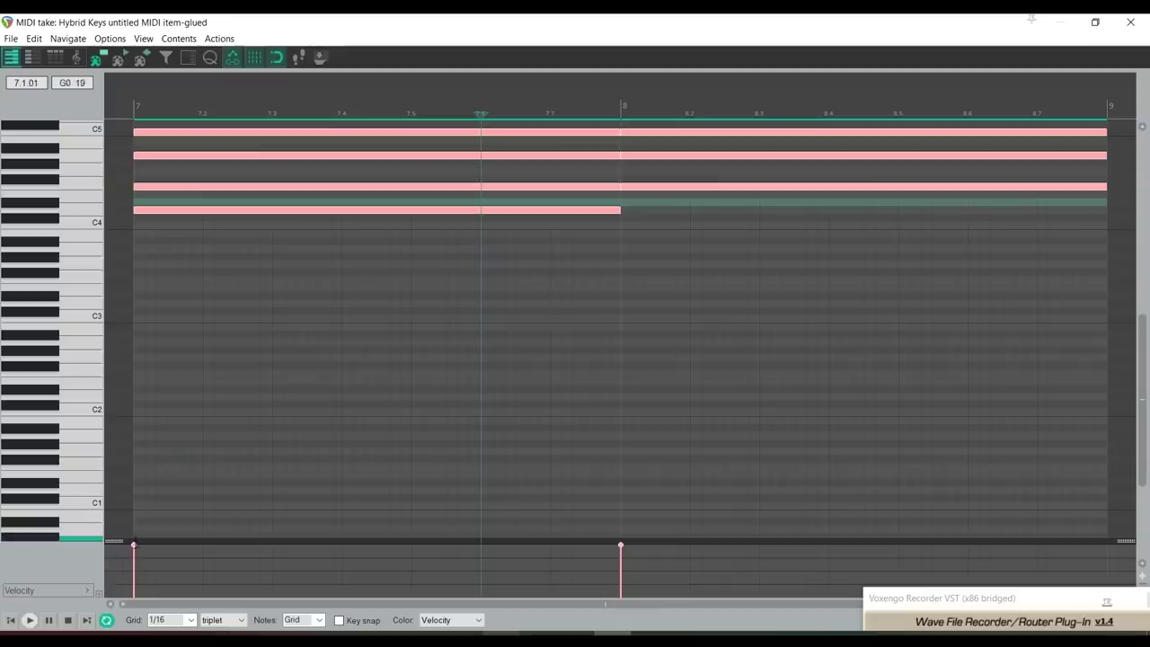
{"action": "key", "text": "ctrl+a"}
{"action": "key", "text": "space"}
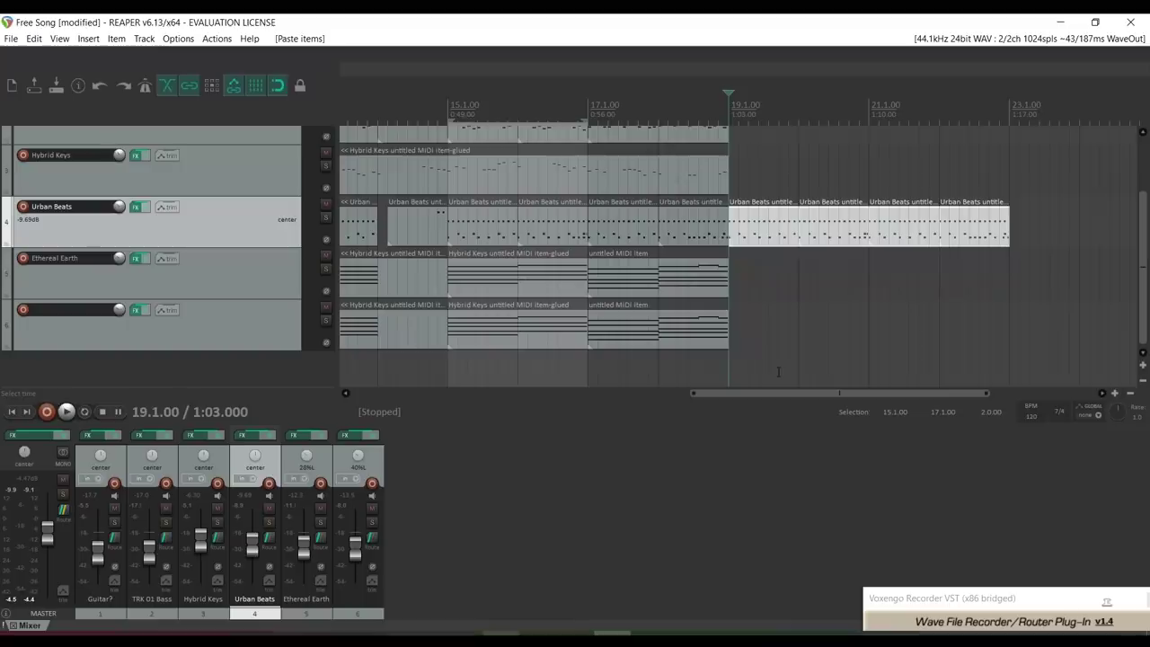
Build five-note chords across bars 19 and 20, changing at 19.5, 20.1 and 20.5, and play them
{"action": "double_click", "coordinate": [554, 291]}
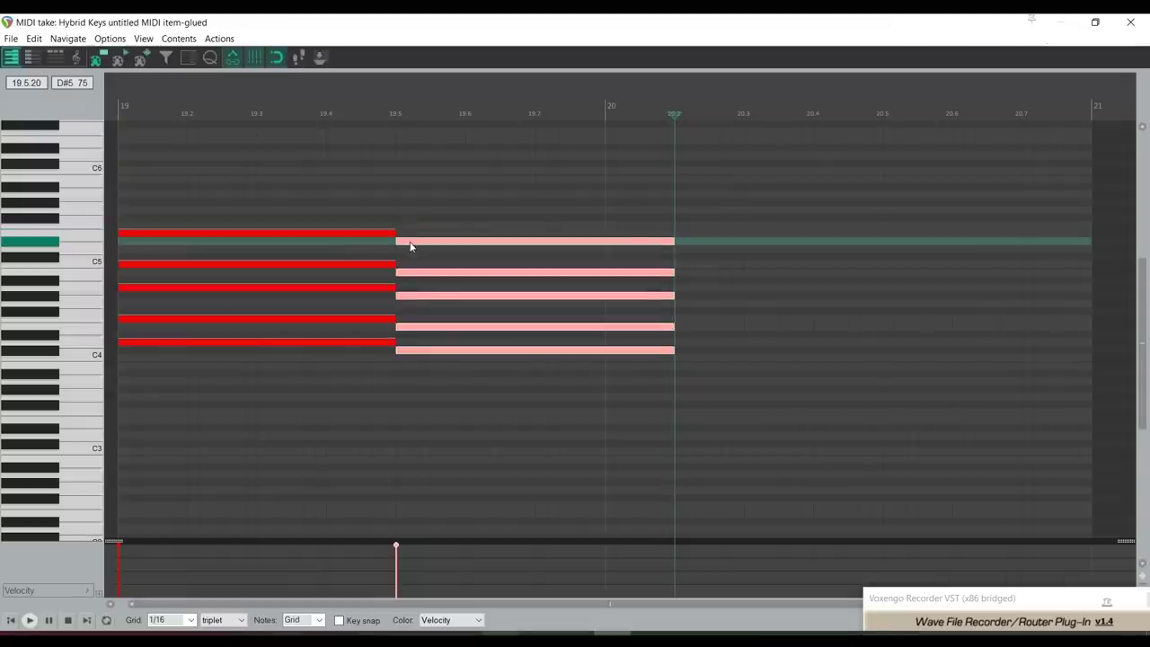
{"action": "key", "text": "space"}
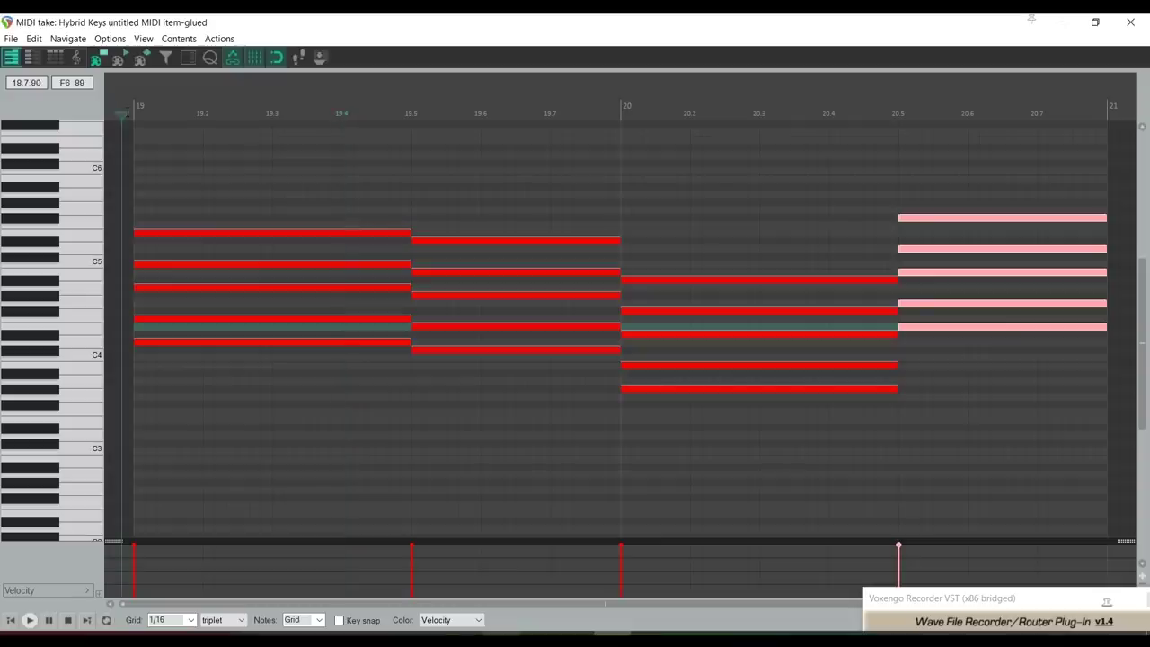
{"action": "key", "text": "space"}
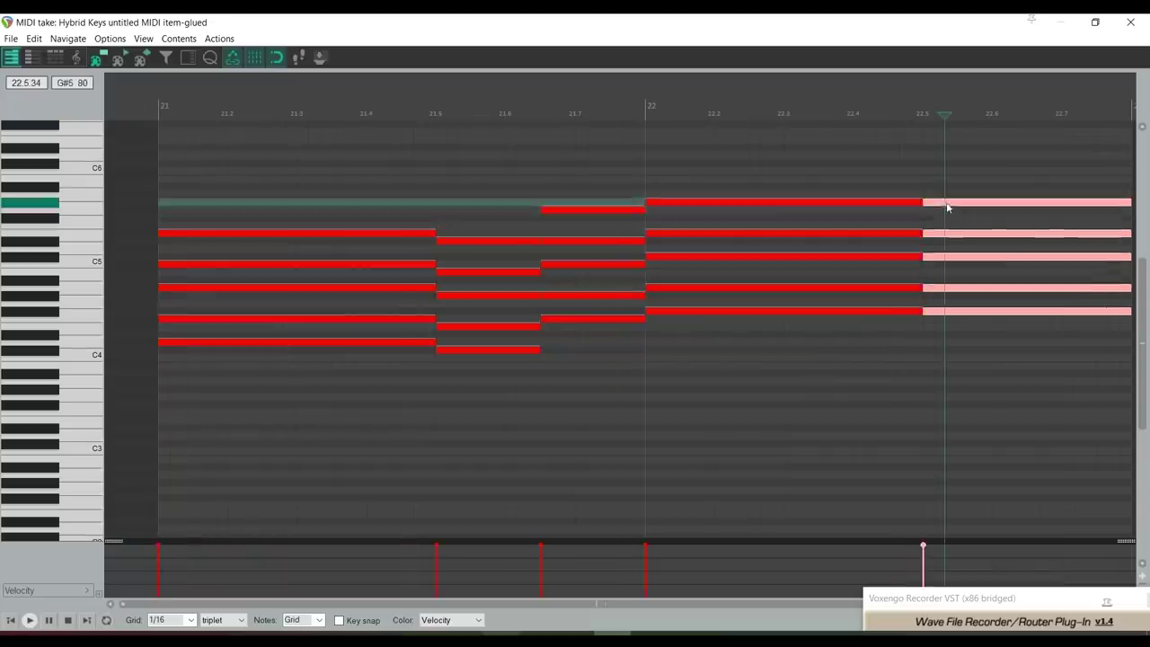
Raise the five-note chord at 22.5 by one semitone so its highest note is A5
{"action": "left_click_drag", "start_coordinate": [947, 206], "coordinate": [951, 195]}
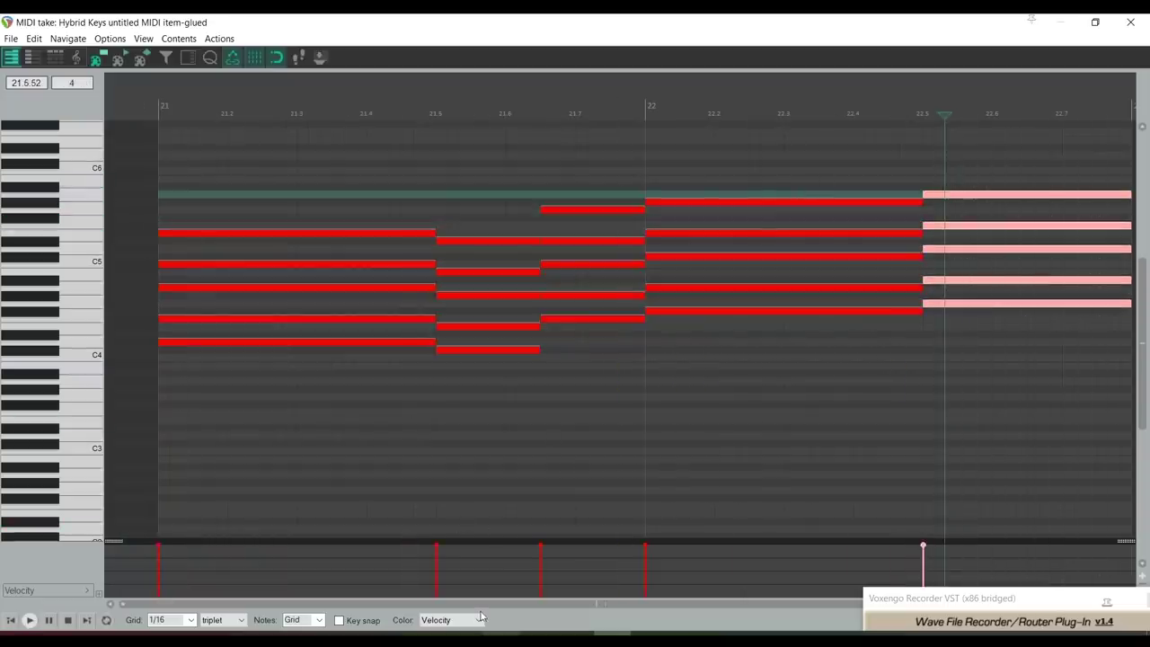
{"action": "left_click_drag", "start_coordinate": [498, 610], "coordinate": [485, 610]}
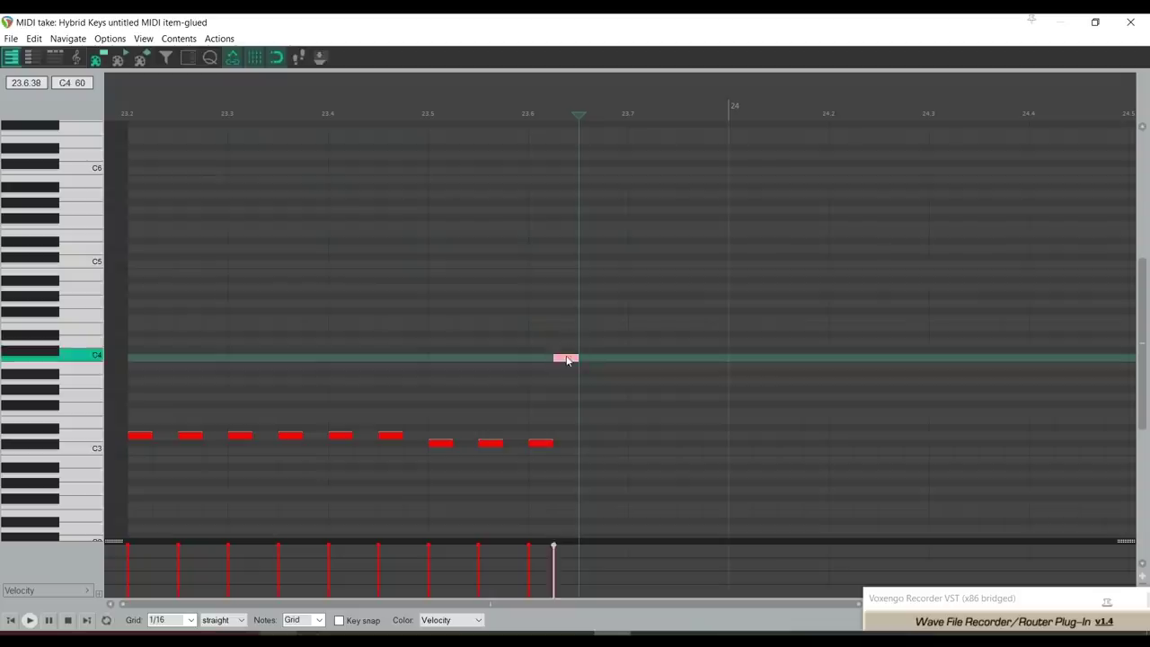
Continue the single-note line with C#4 at 23.6.50 and repeated G#2 notes in bar 24, plus G#3 and G#4 accents
{"action": "left_click_drag", "start_coordinate": [566, 360], "coordinate": [567, 351]}
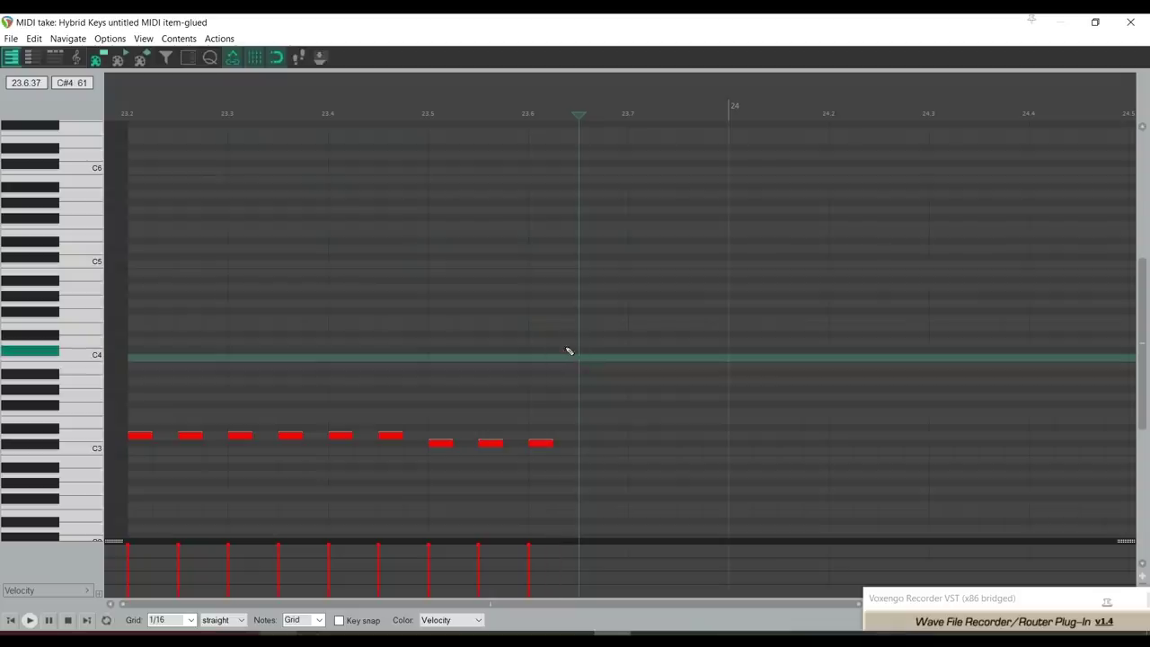
{"action": "key", "text": "space"}
{"action": "key", "text": "KP_6"}
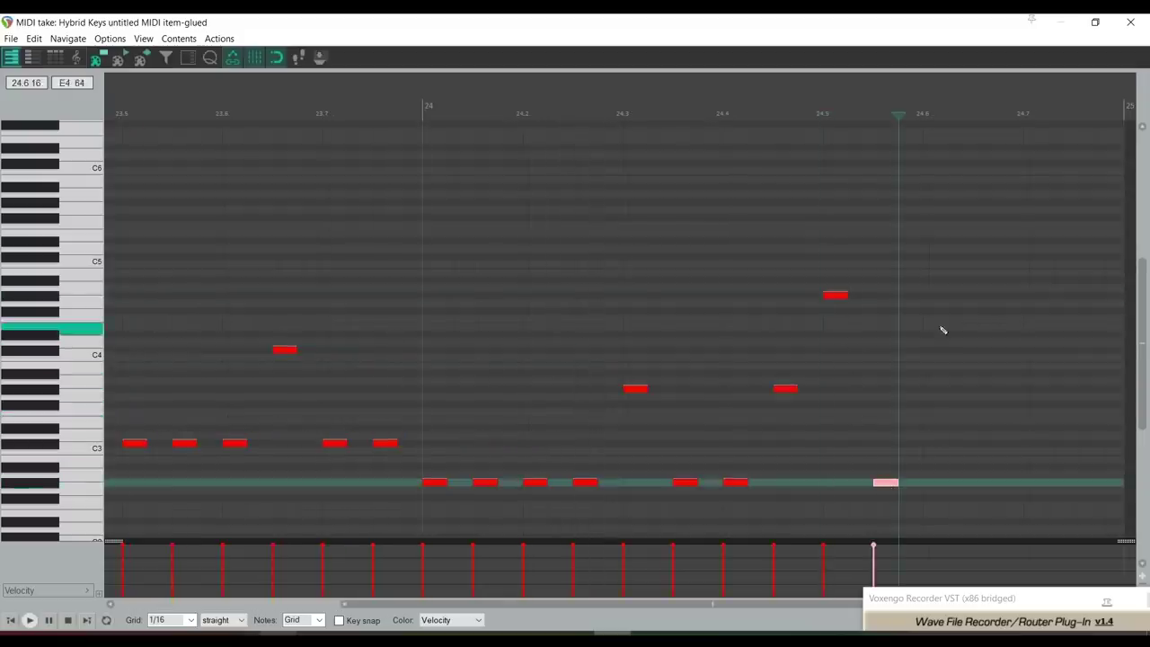
Lower bar 26's G# notes to F#2, G2, F#3 and G4, and return the playhead to the start of bar 25
{"action": "key", "text": "space"}
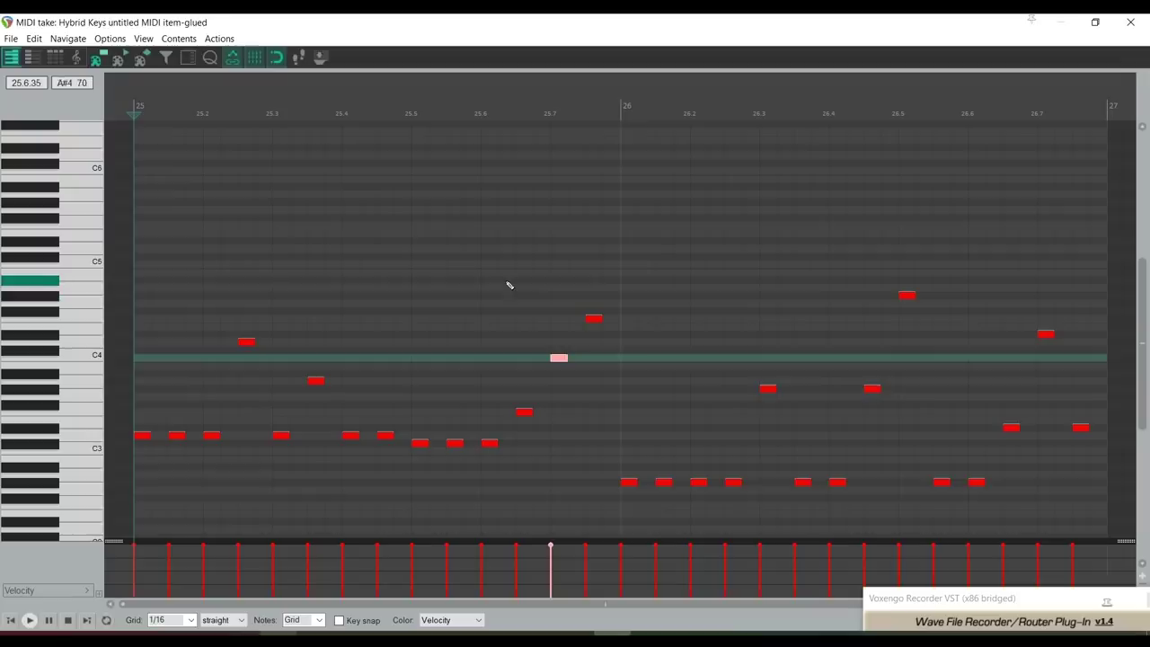
{"action": "key", "text": "space"}
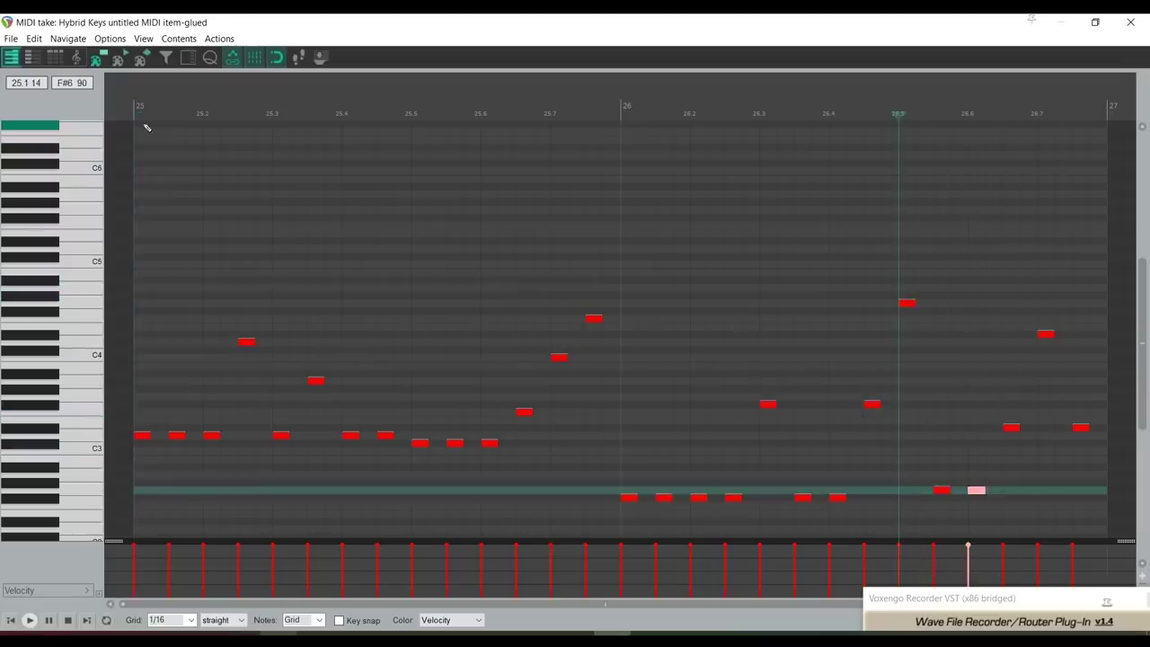
{"action": "left_click", "coordinate": [135, 110]}
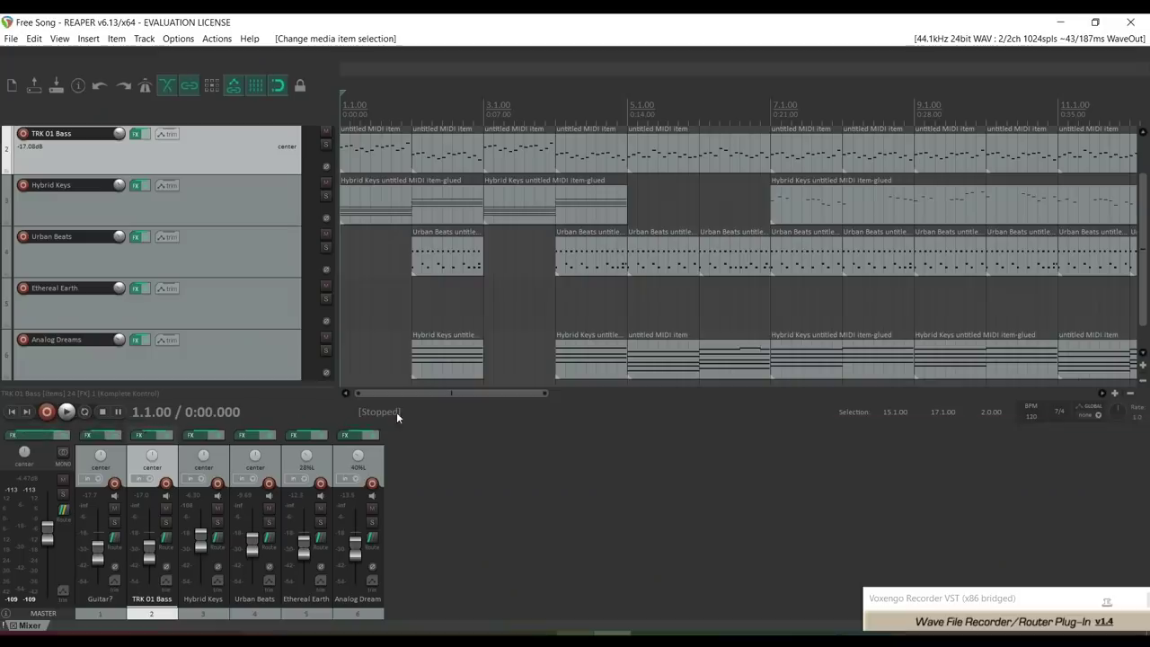